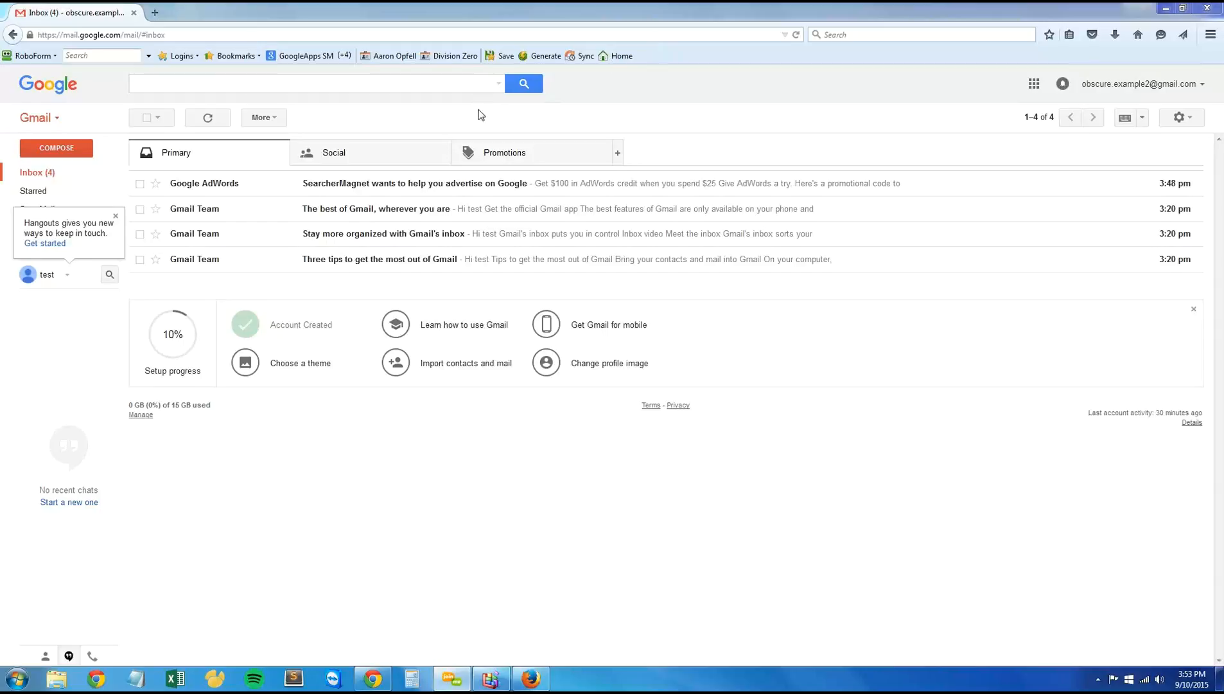
Step: Open the Google AdWords email about SearcherMagnet in the inbox and read through the promotional offer and redemption instructions
left_click(498, 184)
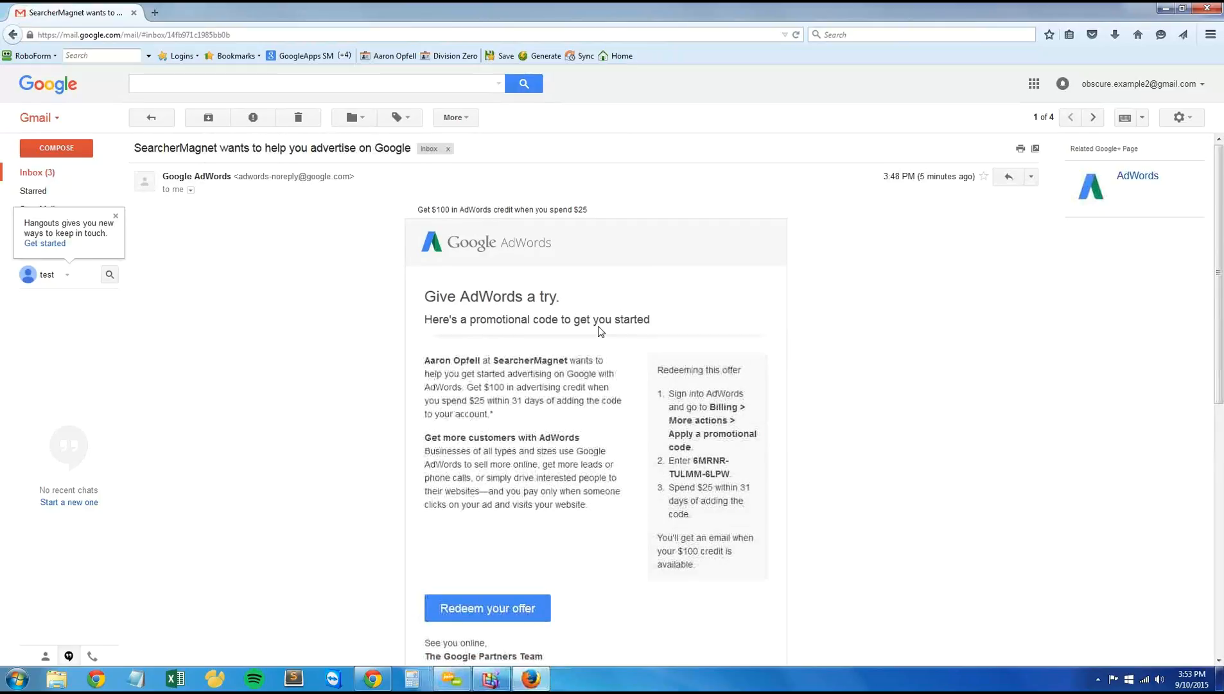
scroll(578, 340, "down", 1)
scroll(500, 377, "up", 1)
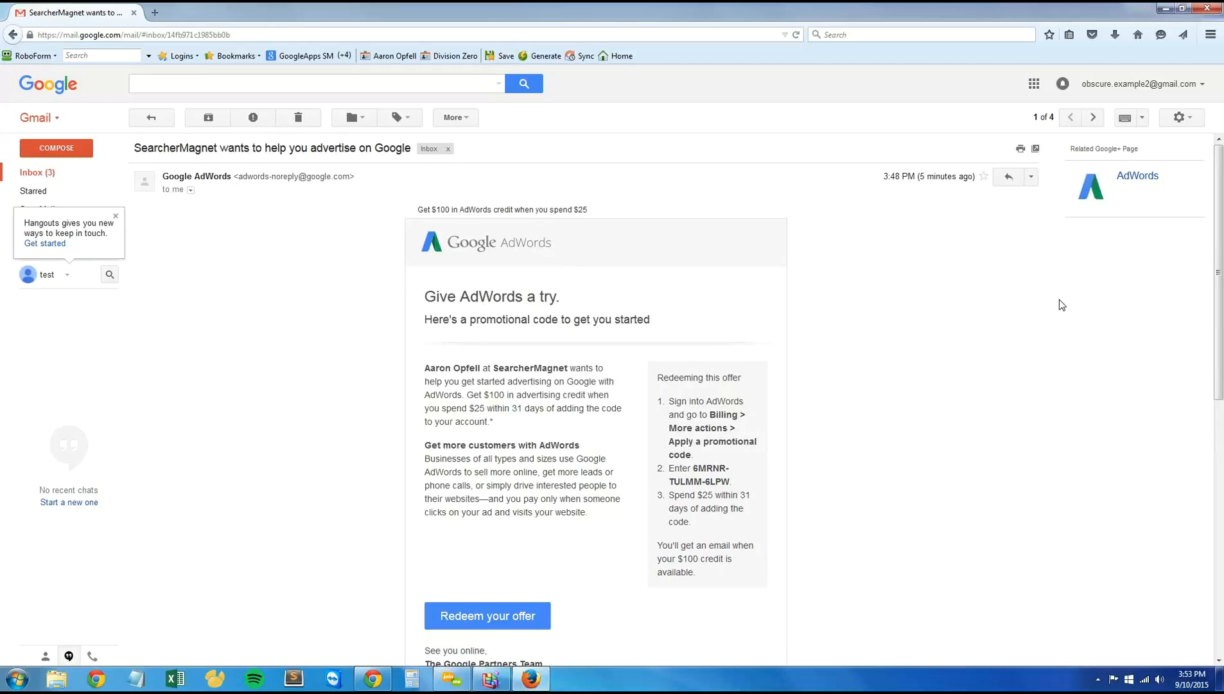
Step: Load adwords.google.com in a new browser tab
left_click(155, 13)
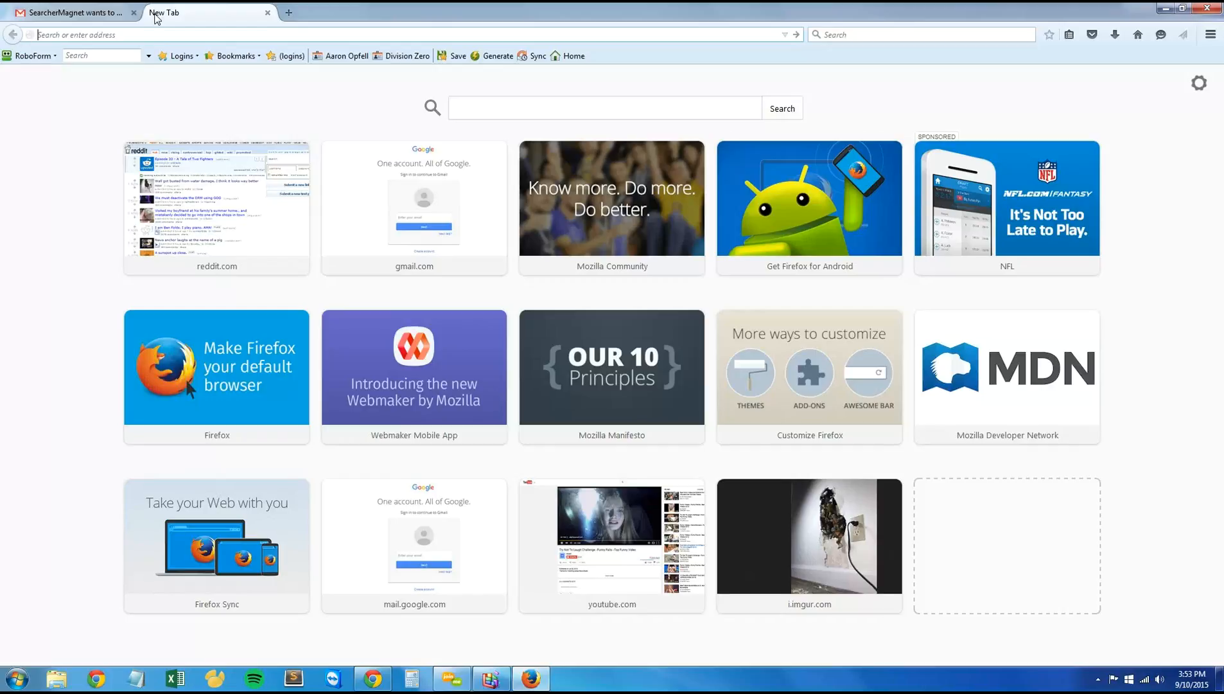
type("awords.google.com")
key("Return")
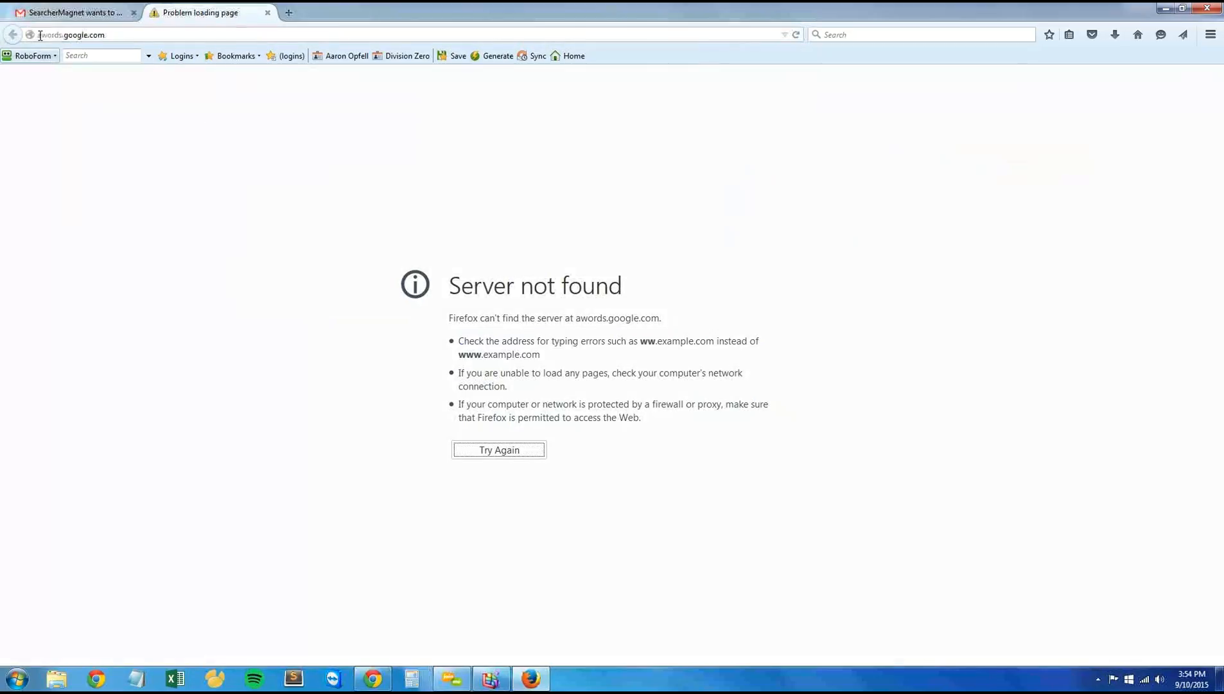
left_click(40, 35)
left_click(42, 35)
type("d")
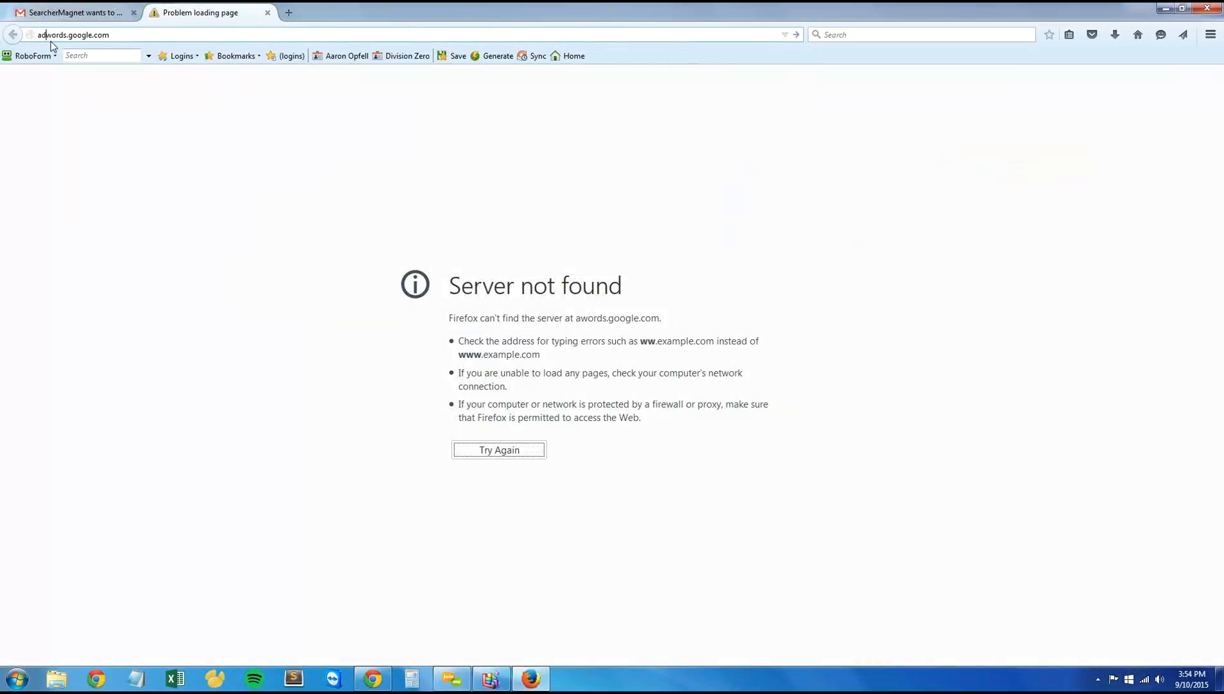
key("Return")
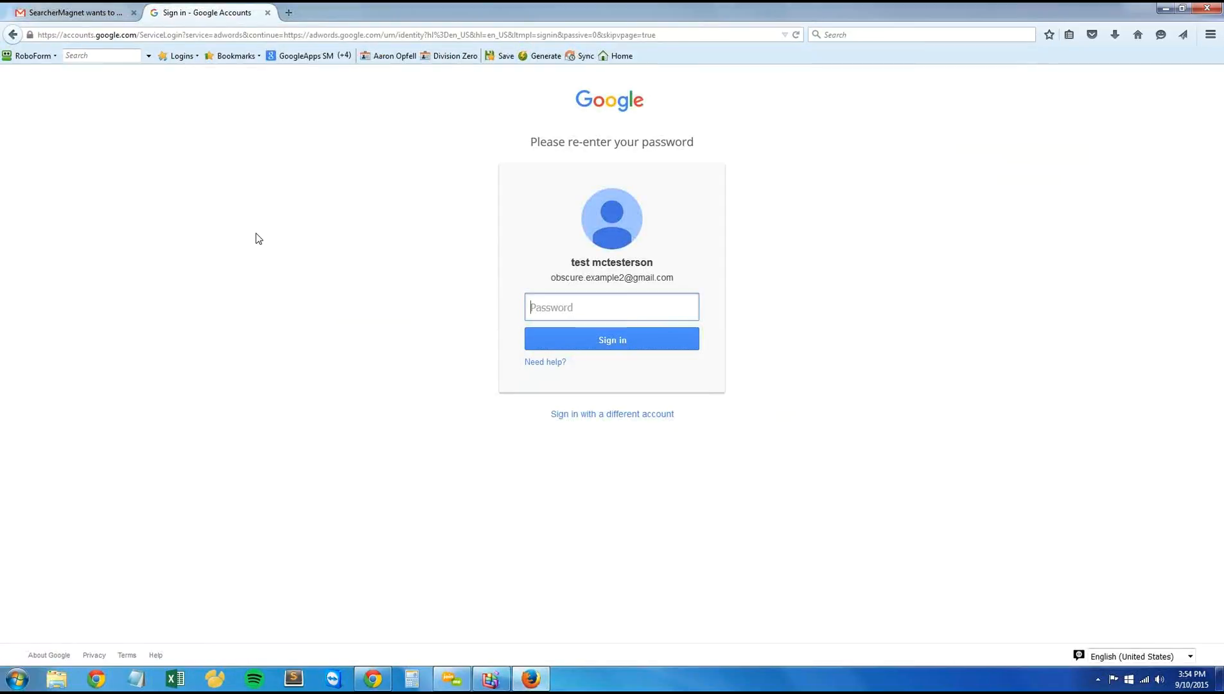
Step: Enter the Google account password to sign in to AdWords, and dismiss the browser's offer to remember it
type("•••")
key("BackSpace")
key("BackSpace")
type("•••••••")
key("Return")
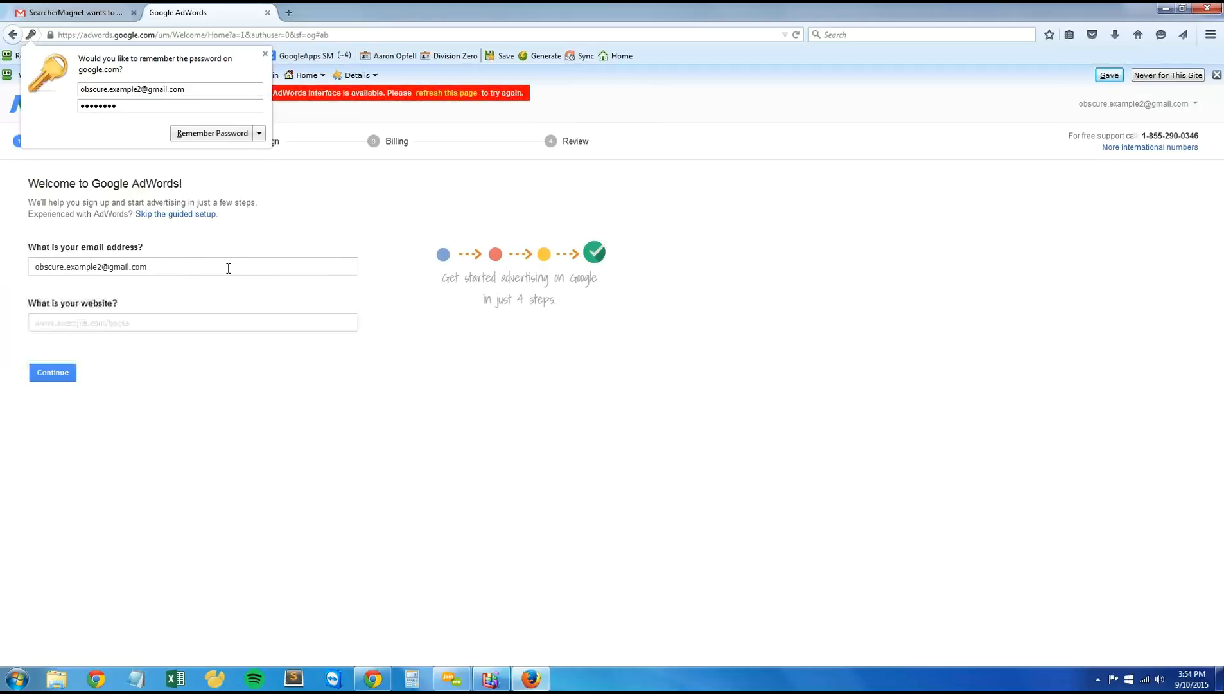
left_click(264, 54)
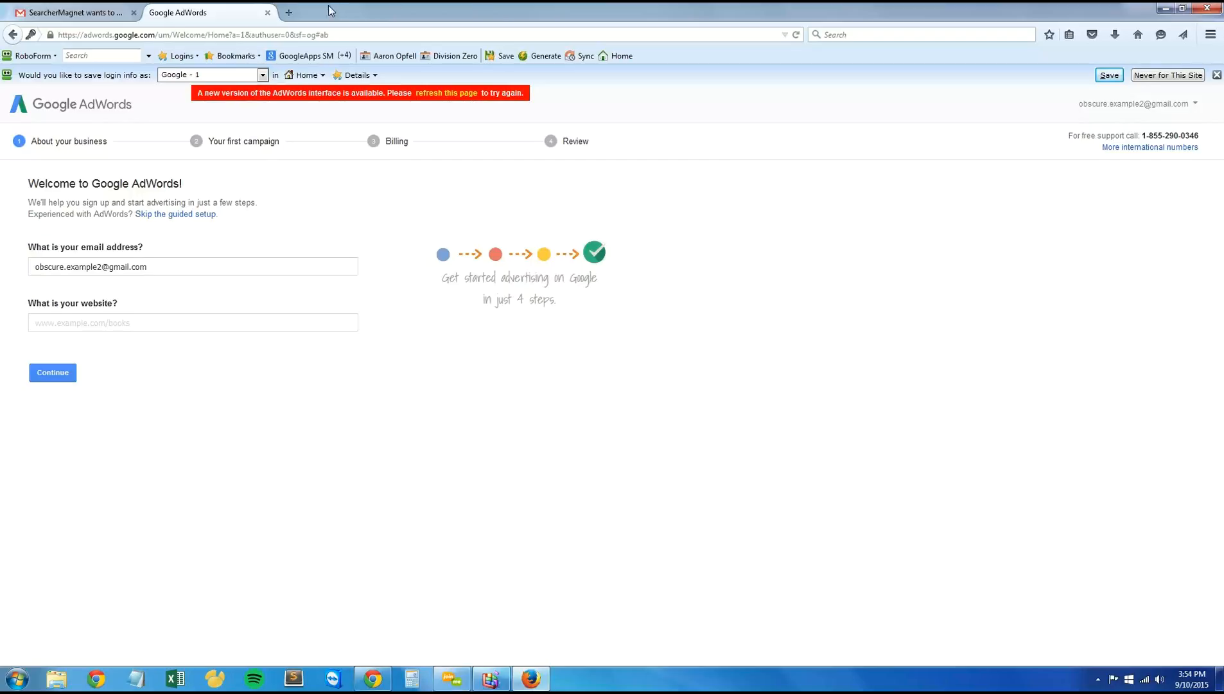
Step: Close the AdWords page and reopen the AdWords sign-up by redeeming the offer from the promotional email
left_click(268, 13)
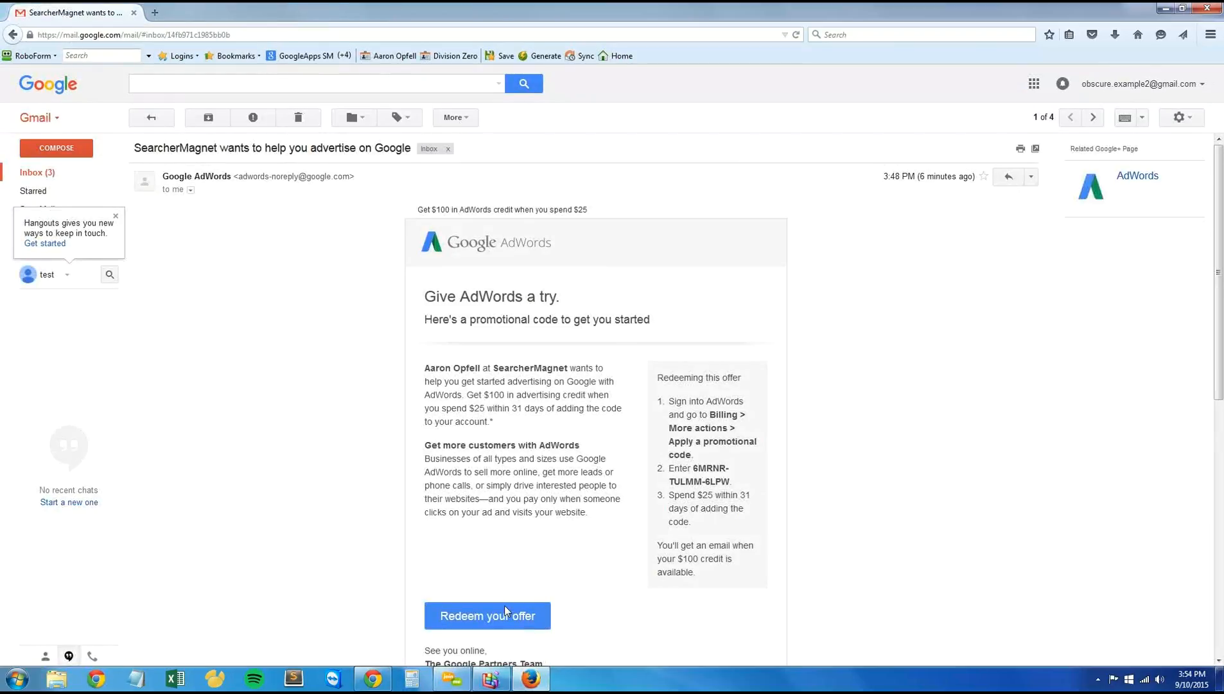
left_click(488, 615)
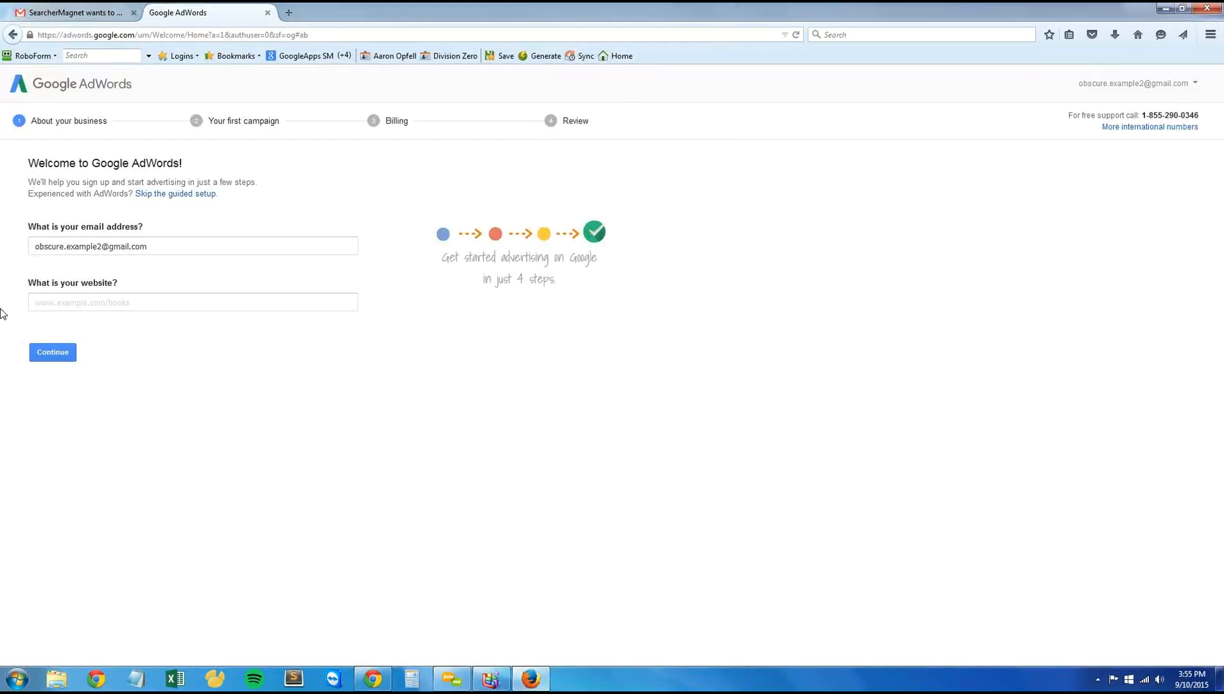
Step: Enter beta.afewkeywords.com as the business website and continue to the first campaign setup
left_click(91, 299)
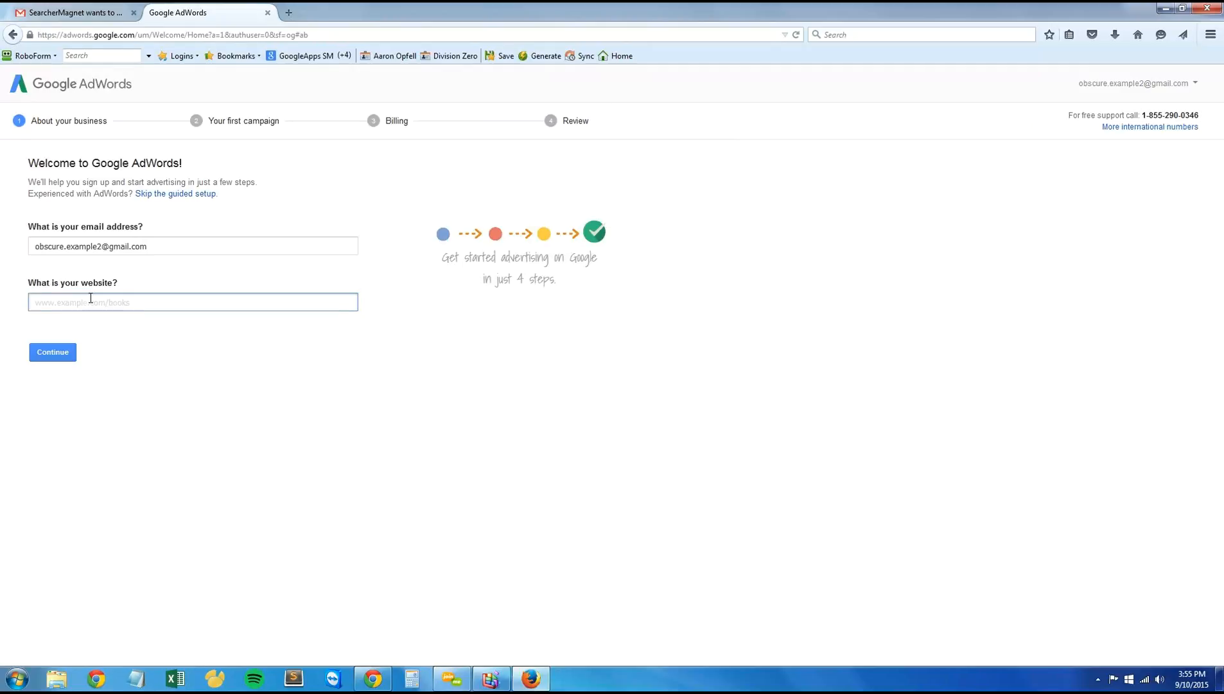
type("beta.afewkeywords.com")
key("Tab")
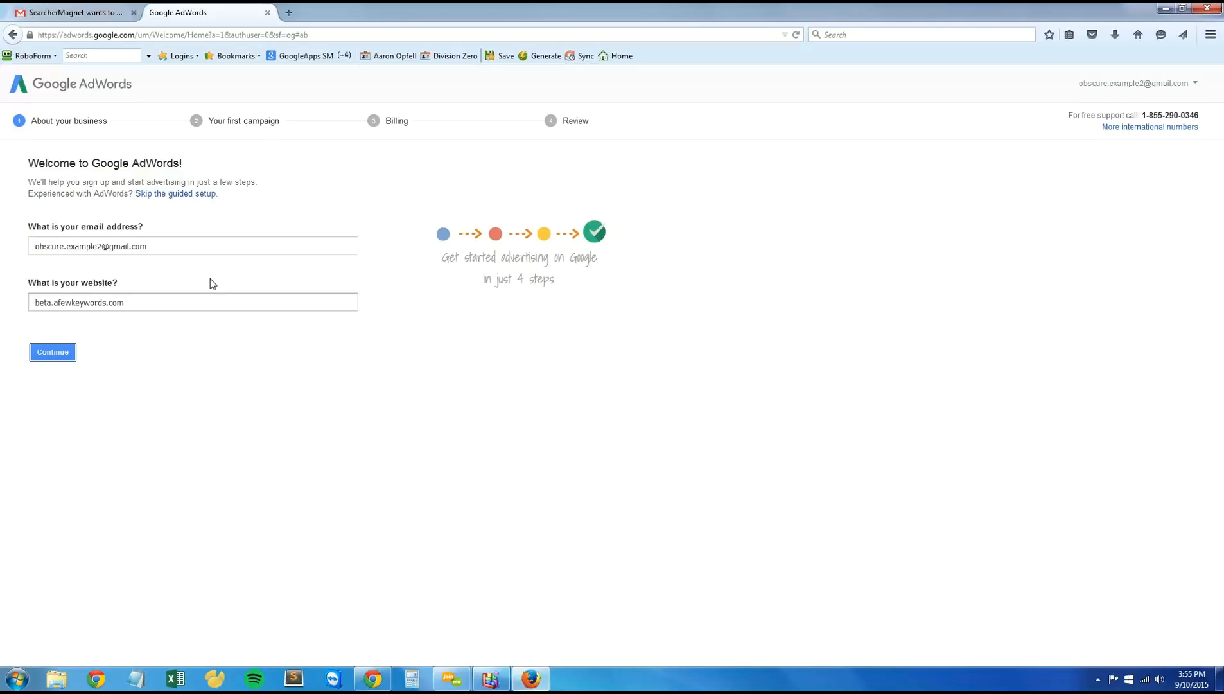
left_click(55, 354)
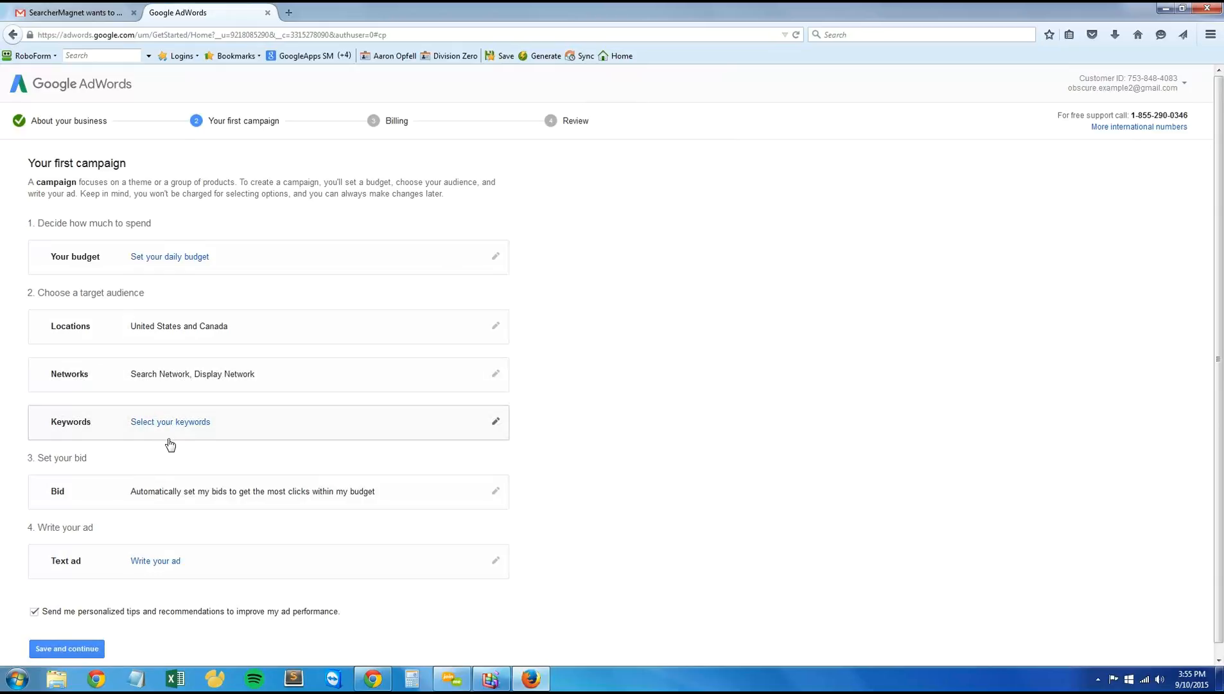
Step: Open the first campaign's daily budget for editing
scroll(171, 447, "down", 1)
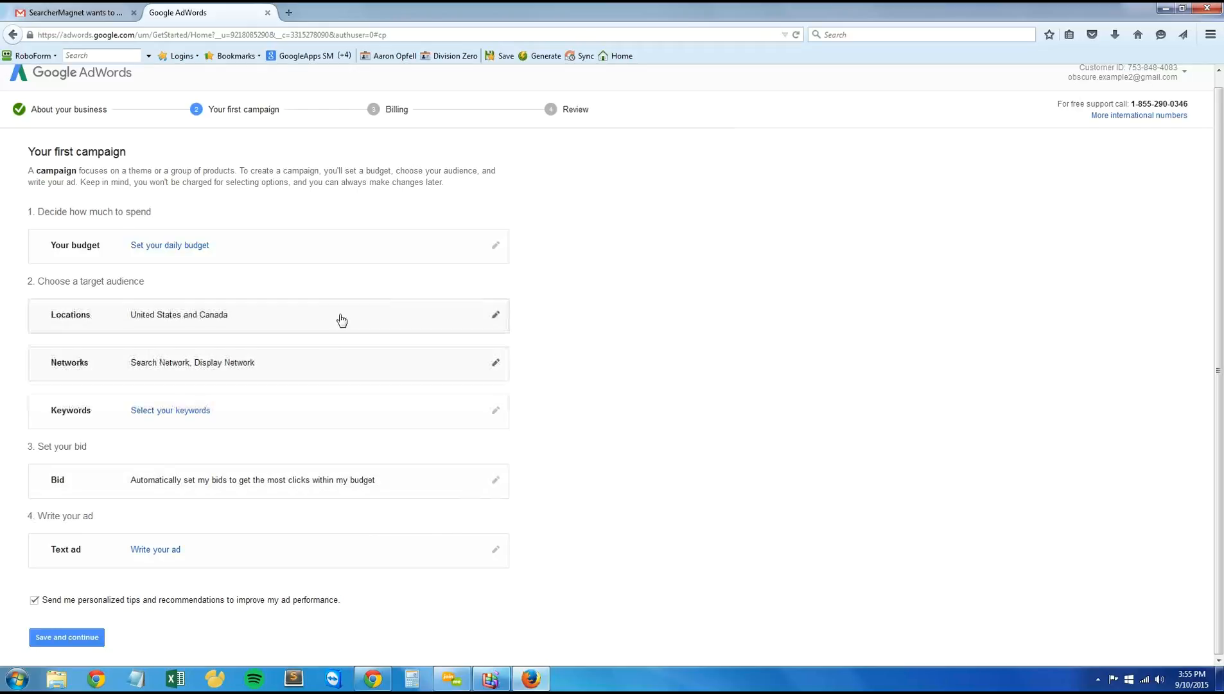
left_click(495, 245)
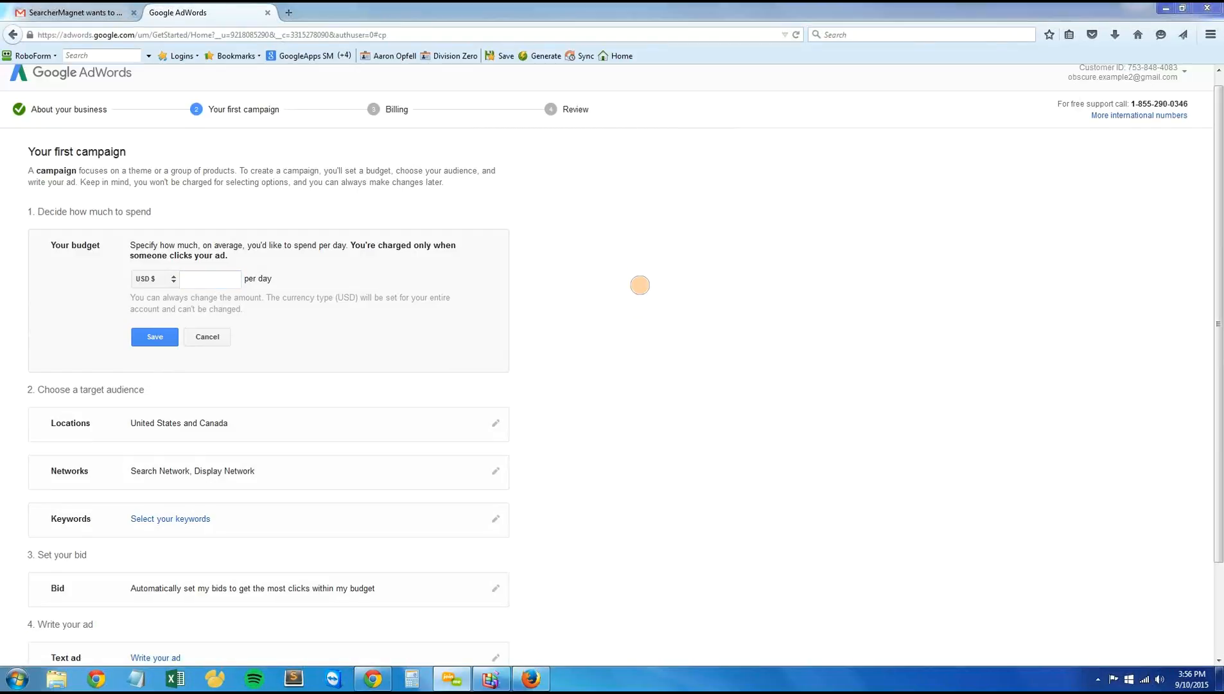
left_click_drag(633, 267, 633, 293)
mouse_move(691, 246)
left_mouse_down()
mouse_move(707, 282)
mouse_move(694, 257)
mouse_move(733, 283)
mouse_move(759, 254)
left_mouse_up()
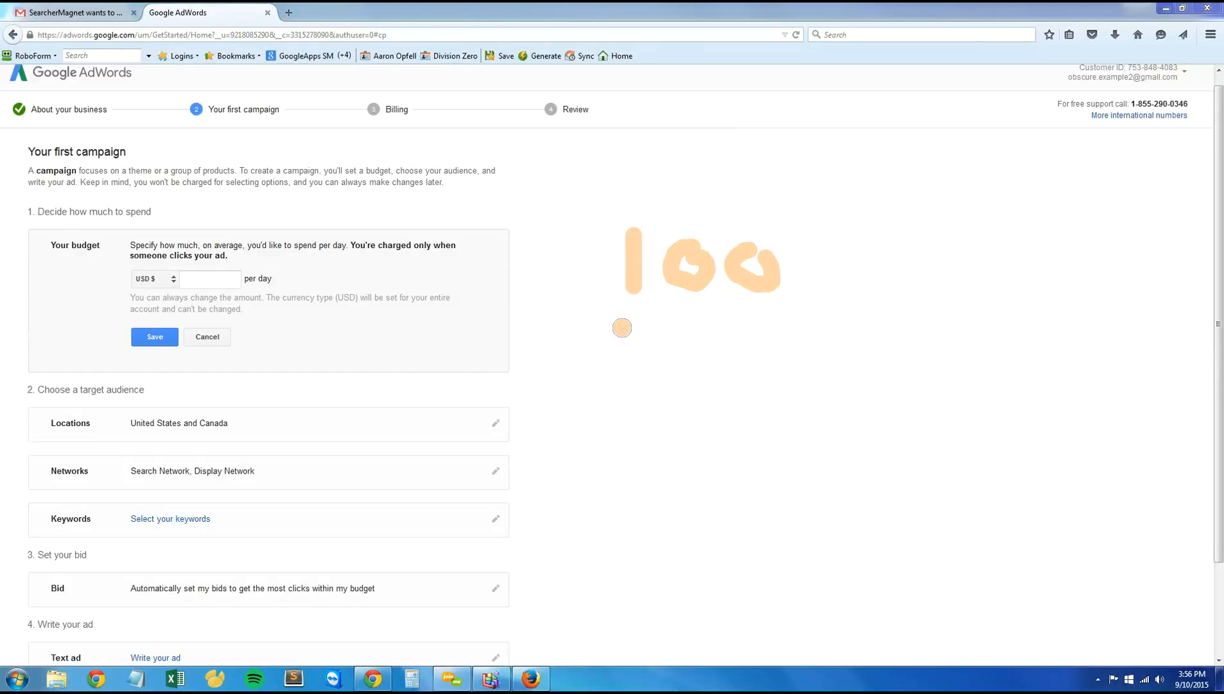
mouse_move(623, 328)
left_mouse_down()
mouse_move(660, 326)
mouse_move(649, 345)
left_mouse_up()
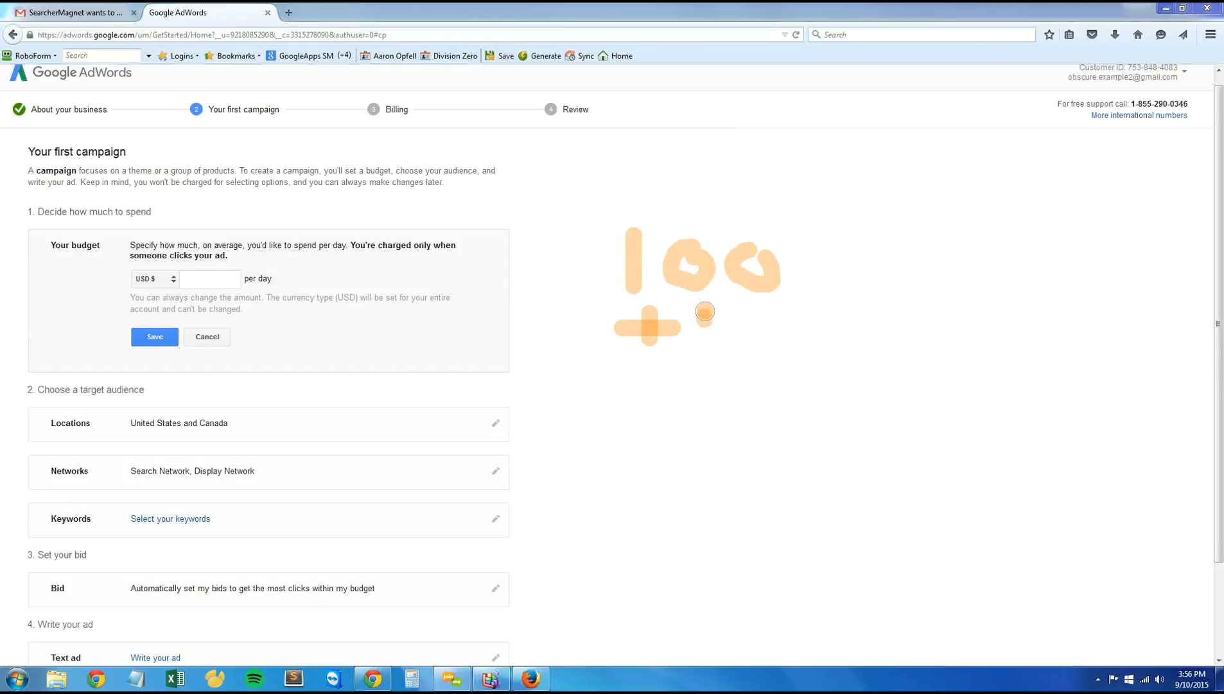
mouse_move(700, 310)
left_mouse_down()
mouse_move(713, 339)
mouse_move(758, 354)
mouse_move(764, 321)
mouse_move(800, 352)
mouse_move(781, 366)
left_mouse_up()
key("e")
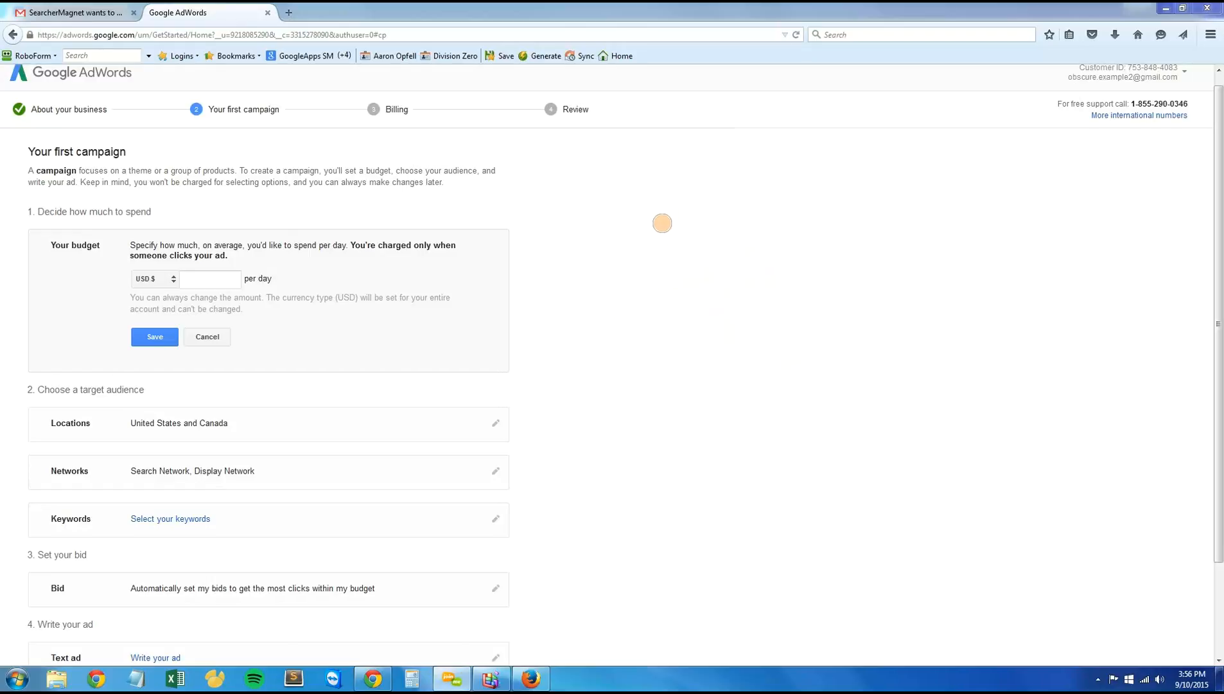
left_click_drag(659, 224, 666, 292)
mouse_move(694, 247)
left_mouse_down()
mouse_move(706, 235)
mouse_move(716, 289)
mouse_move(755, 302)
left_mouse_up()
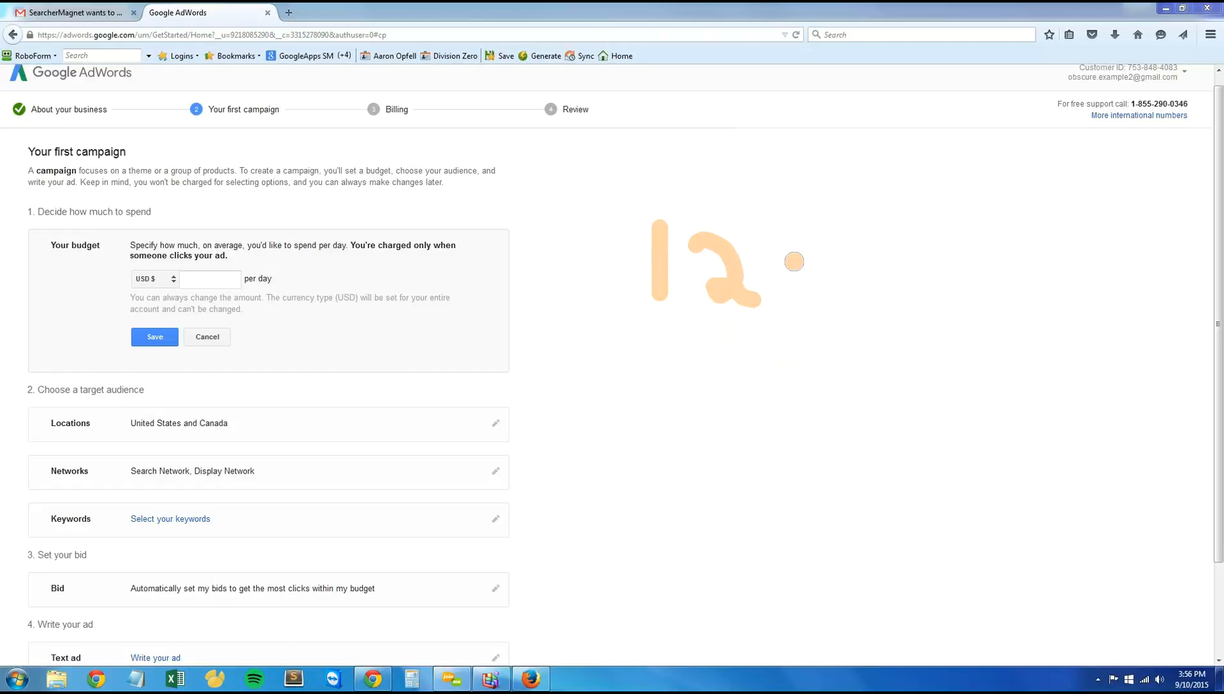
mouse_move(794, 260)
left_mouse_down()
mouse_move(781, 266)
mouse_move(797, 317)
left_mouse_up()
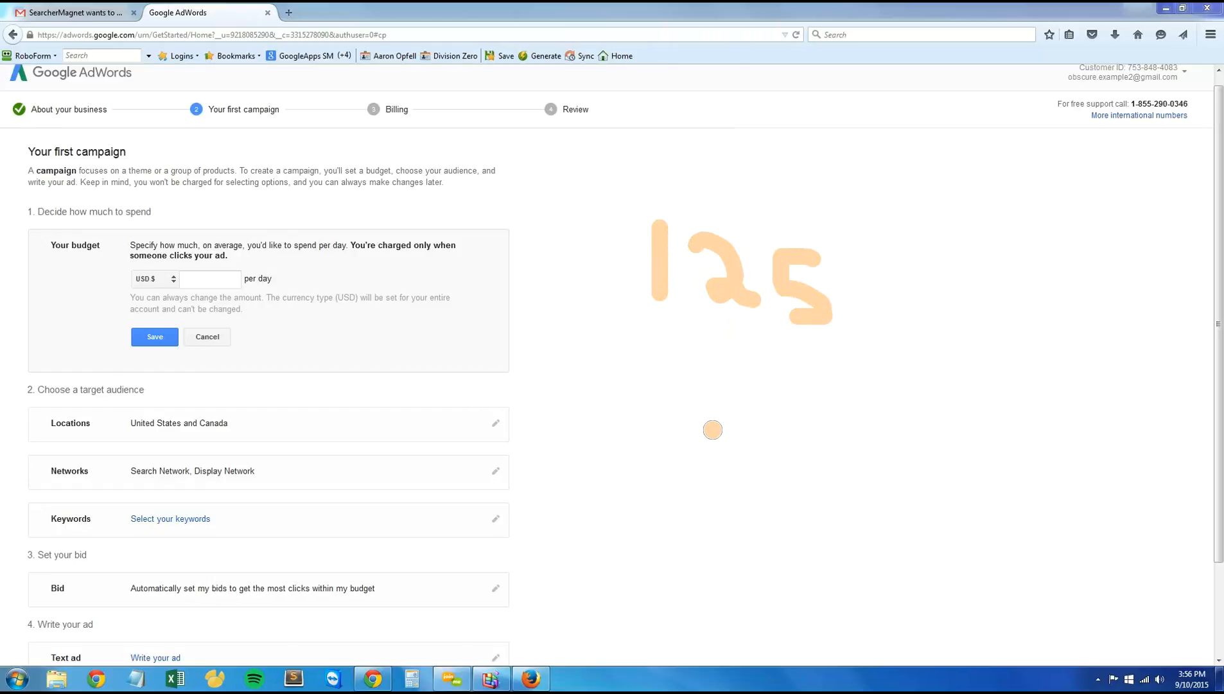
left_click_drag(704, 353, 718, 443)
mouse_move(804, 388)
left_mouse_down()
mouse_move(768, 352)
mouse_move(799, 440)
left_mouse_up()
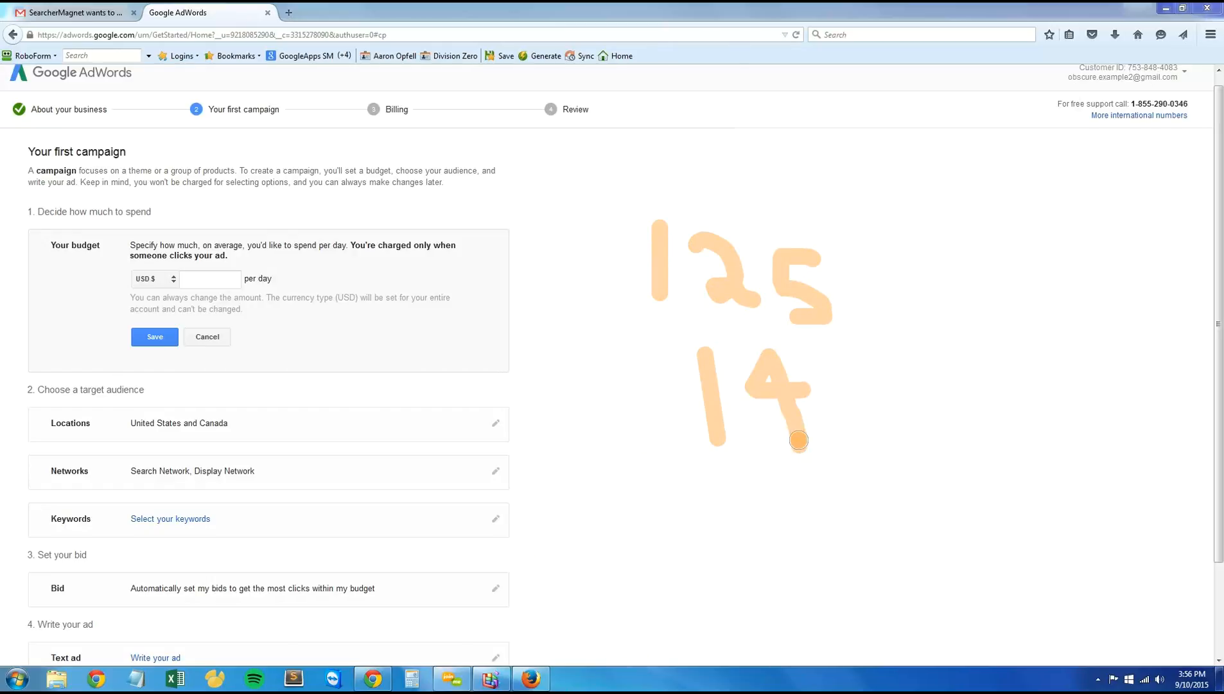
mouse_move(875, 403)
left_mouse_down()
mouse_move(895, 363)
mouse_move(897, 434)
mouse_move(953, 416)
mouse_move(1004, 429)
mouse_move(1062, 406)
mouse_move(1030, 467)
left_mouse_up()
mouse_move(1121, 400)
left_mouse_down()
mouse_move(1092, 421)
mouse_move(1096, 457)
left_mouse_up()
left_click_drag(588, 326, 873, 326)
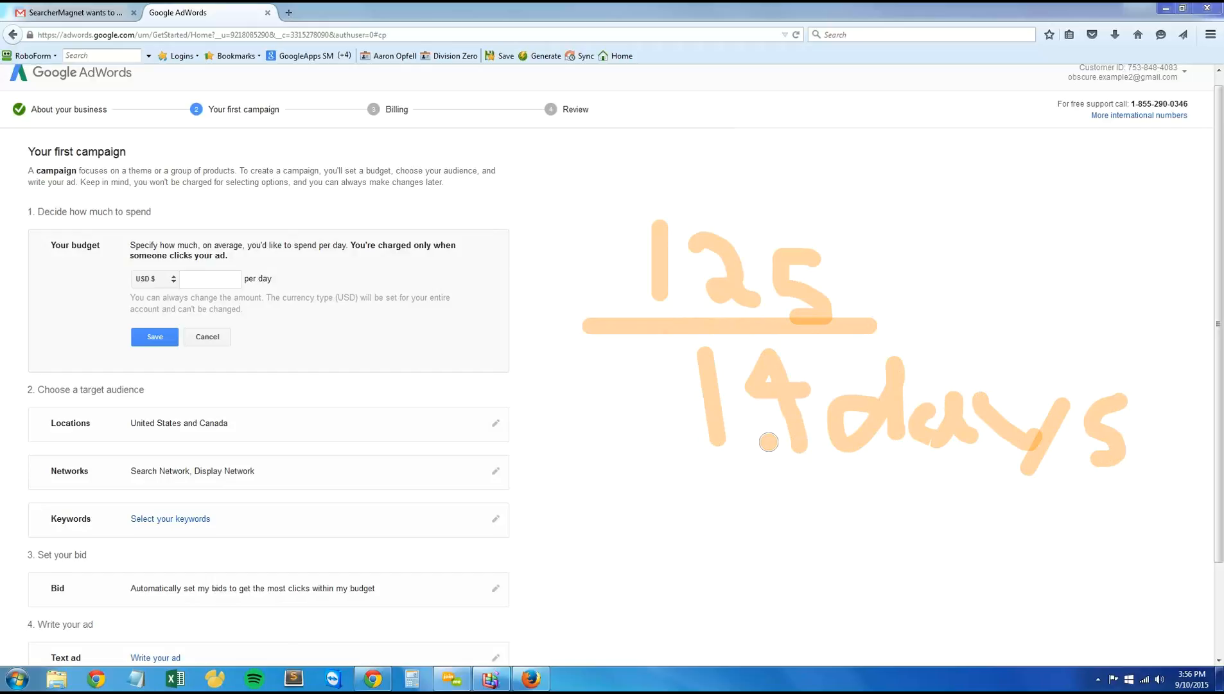
mouse_move(650, 489)
left_mouse_down()
mouse_move(642, 478)
mouse_move(651, 517)
mouse_move(669, 492)
left_mouse_up()
left_click(714, 534)
mouse_move(773, 502)
left_mouse_down()
mouse_move(763, 496)
mouse_move(774, 539)
mouse_move(827, 513)
mouse_move(834, 546)
mouse_move(858, 546)
left_mouse_up()
mouse_move(580, 473)
left_mouse_down()
mouse_move(610, 537)
mouse_move(577, 524)
left_mouse_up()
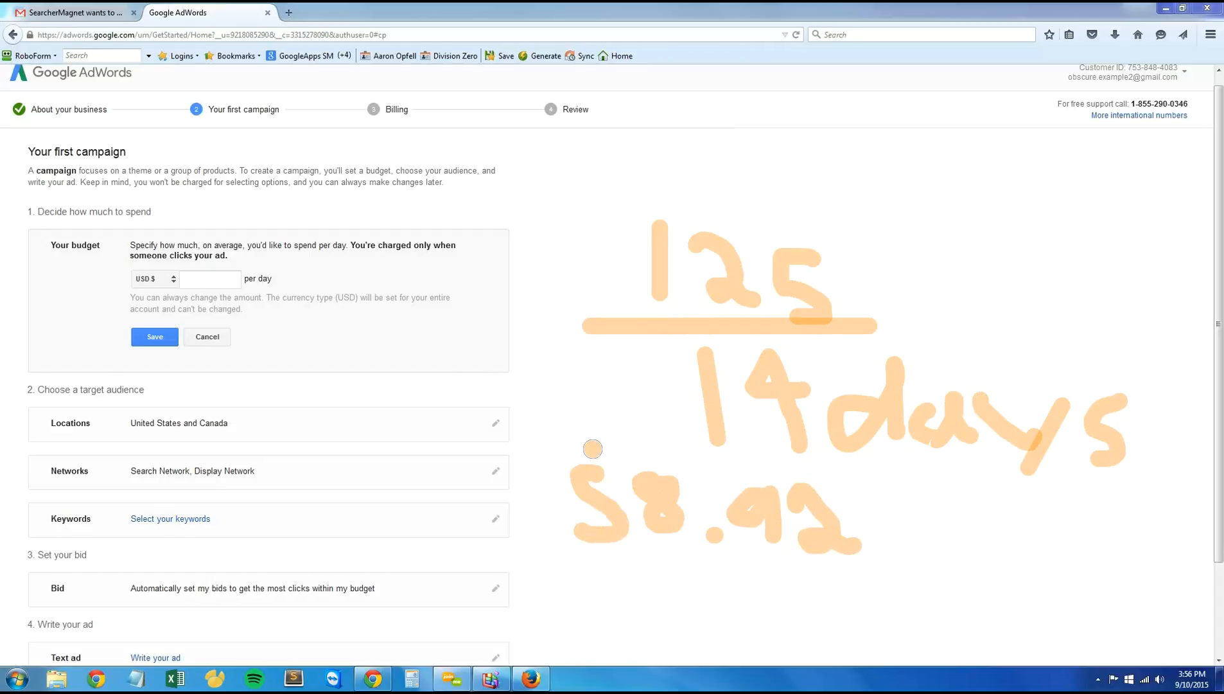
left_click_drag(592, 446, 592, 554)
left_click_drag(893, 501, 871, 582)
mouse_move(956, 538)
left_mouse_down()
mouse_move(956, 567)
mouse_move(1057, 582)
mouse_move(1047, 626)
left_mouse_up()
left_click(983, 546)
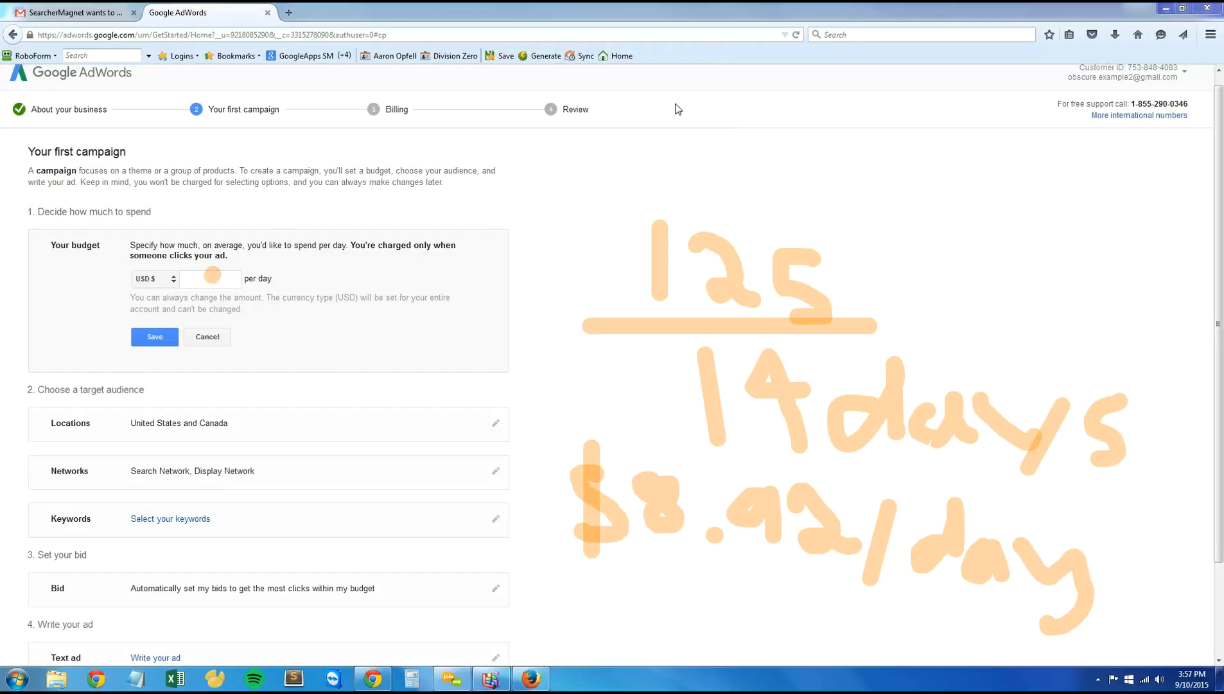
key("Escape")
Step: Set the campaign's daily budget to 8.92 USD and save it
left_click(186, 279)
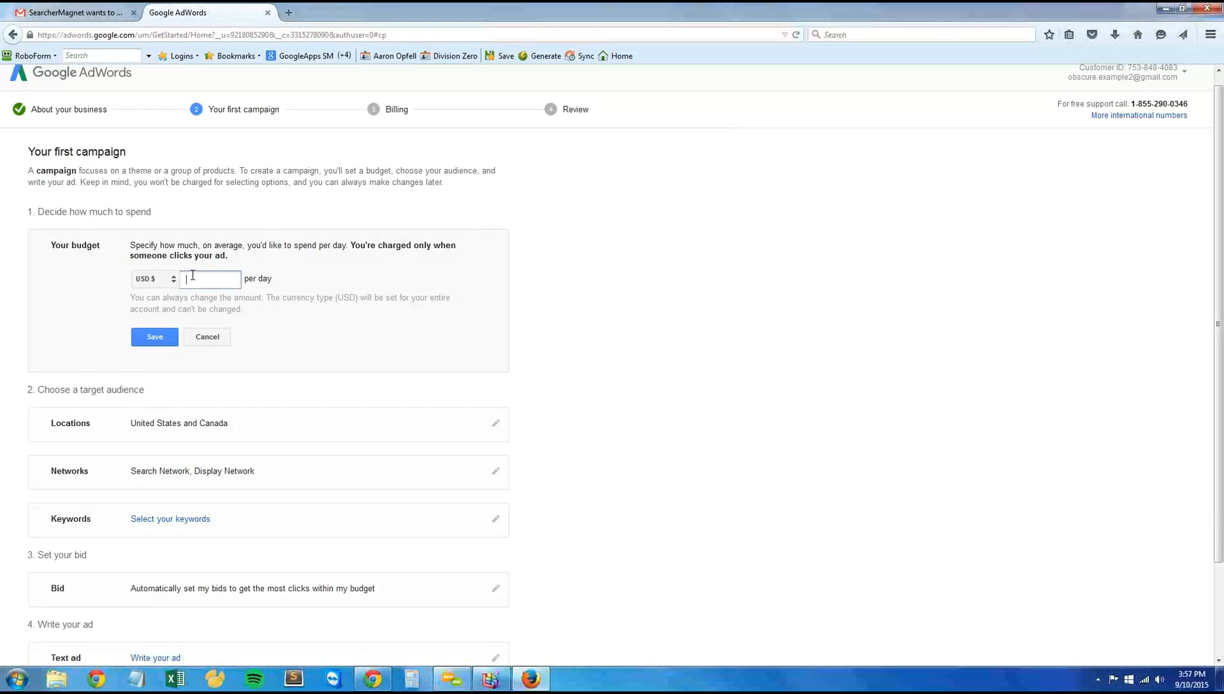
type("8.92")
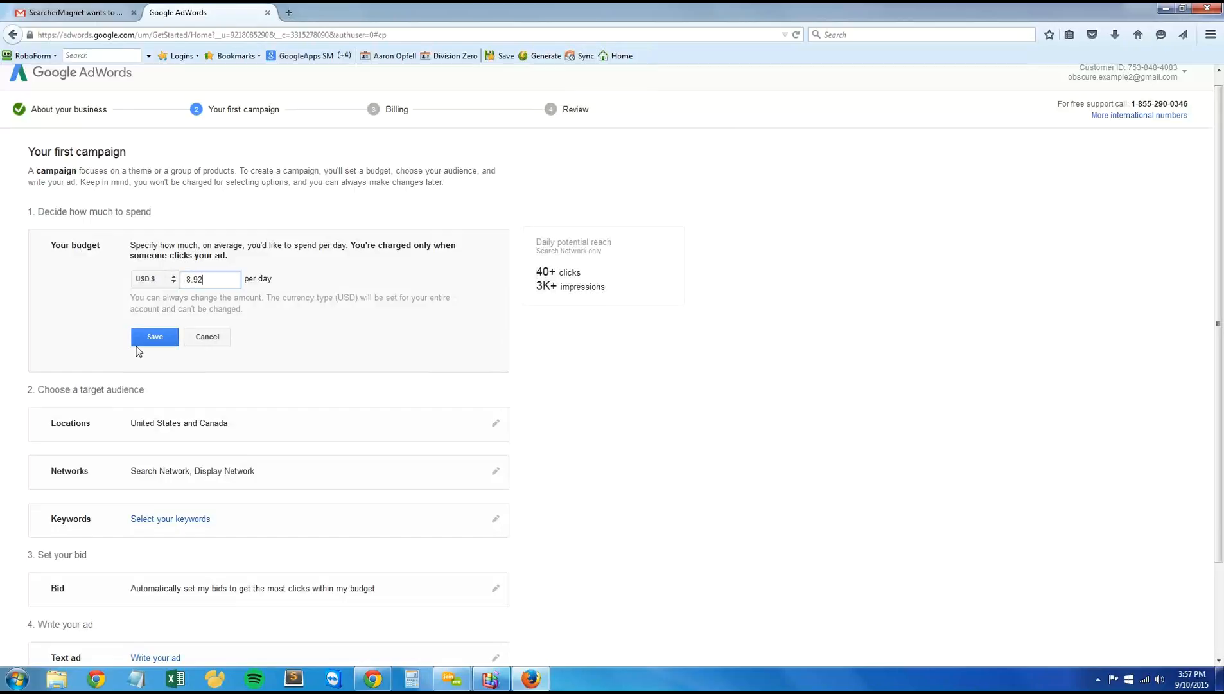
left_click(154, 337)
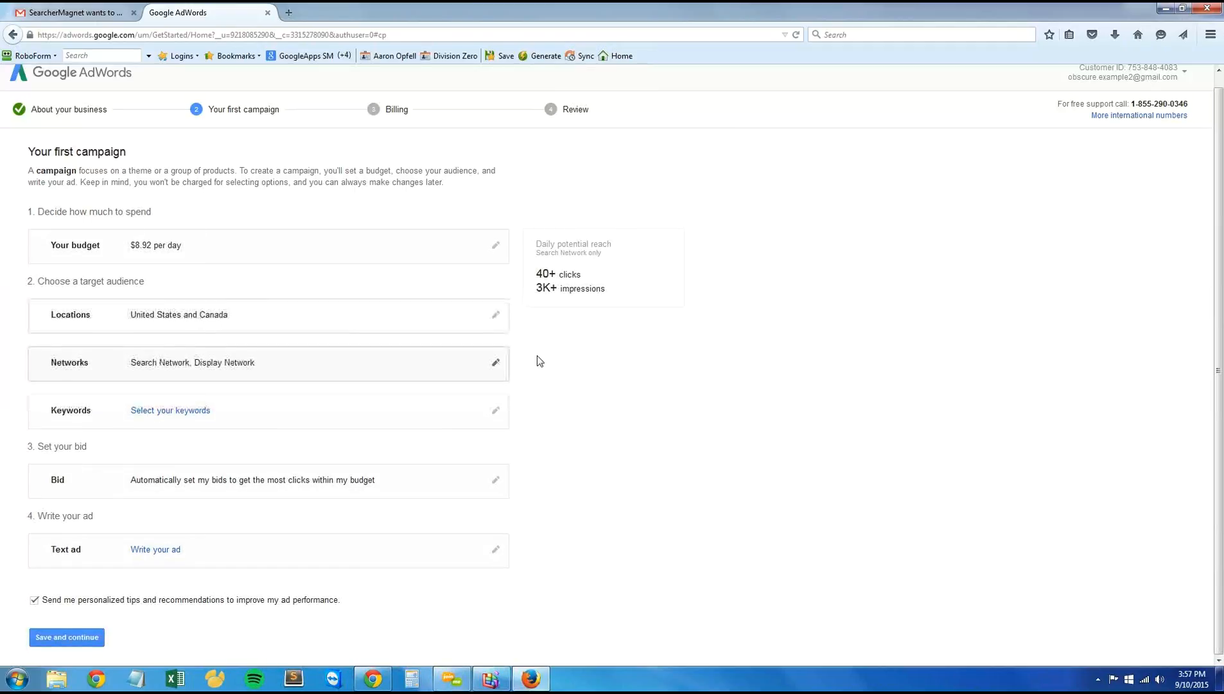
Step: Set the campaign's target location to United States only and save it
left_click(496, 315)
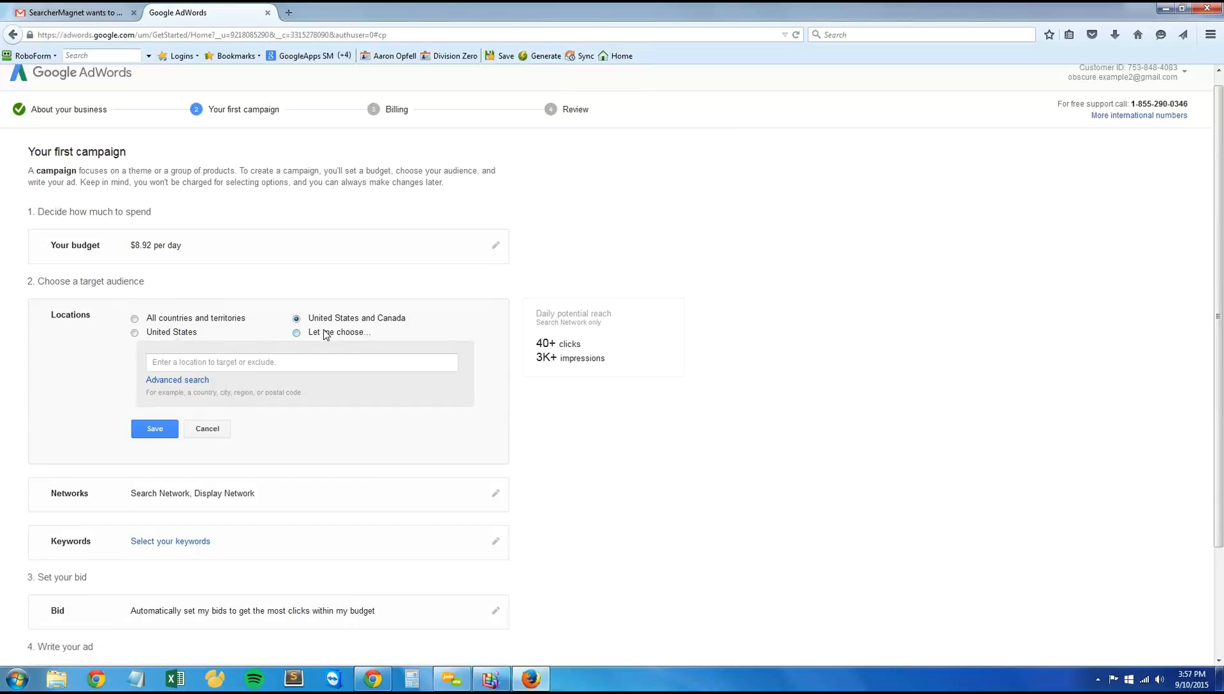
left_click(135, 332)
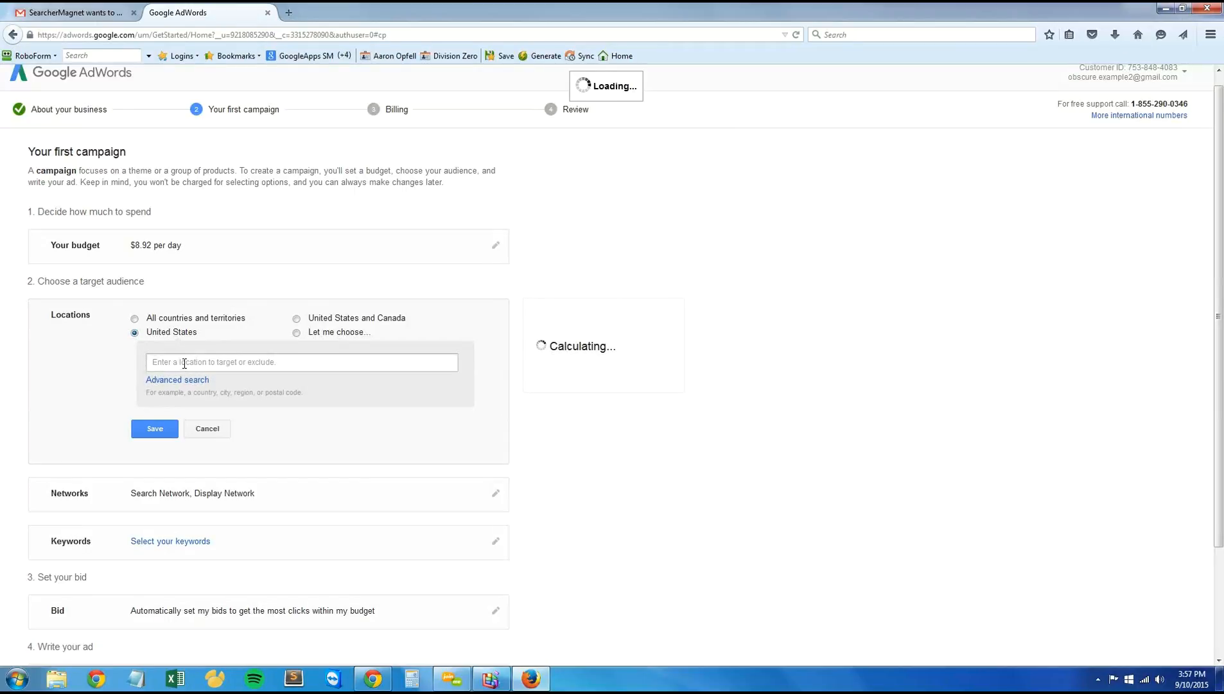
left_click_drag(147, 333, 204, 336)
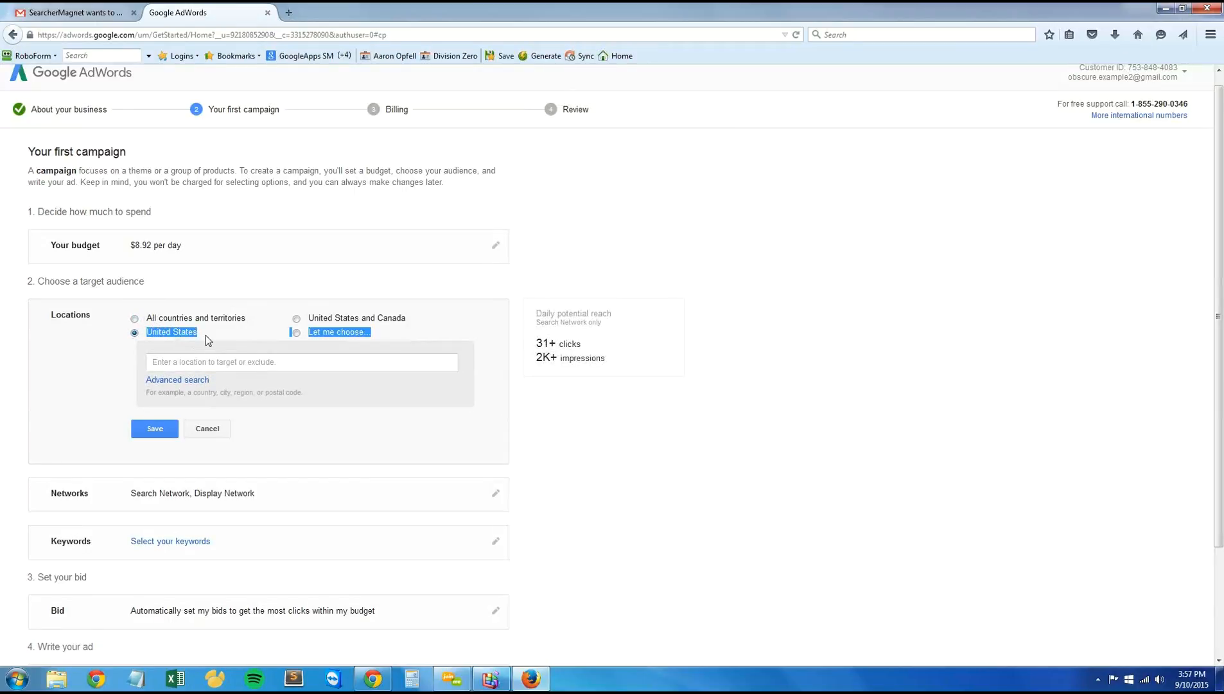
left_click(203, 336)
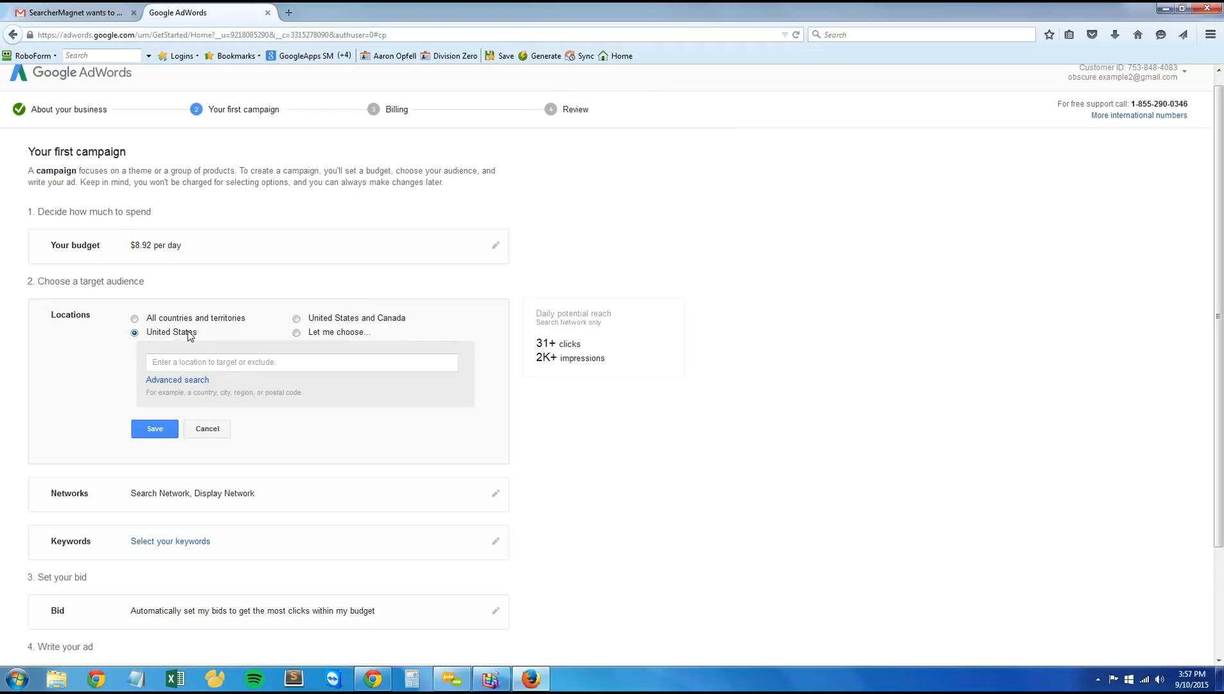
left_click_drag(198, 335, 147, 336)
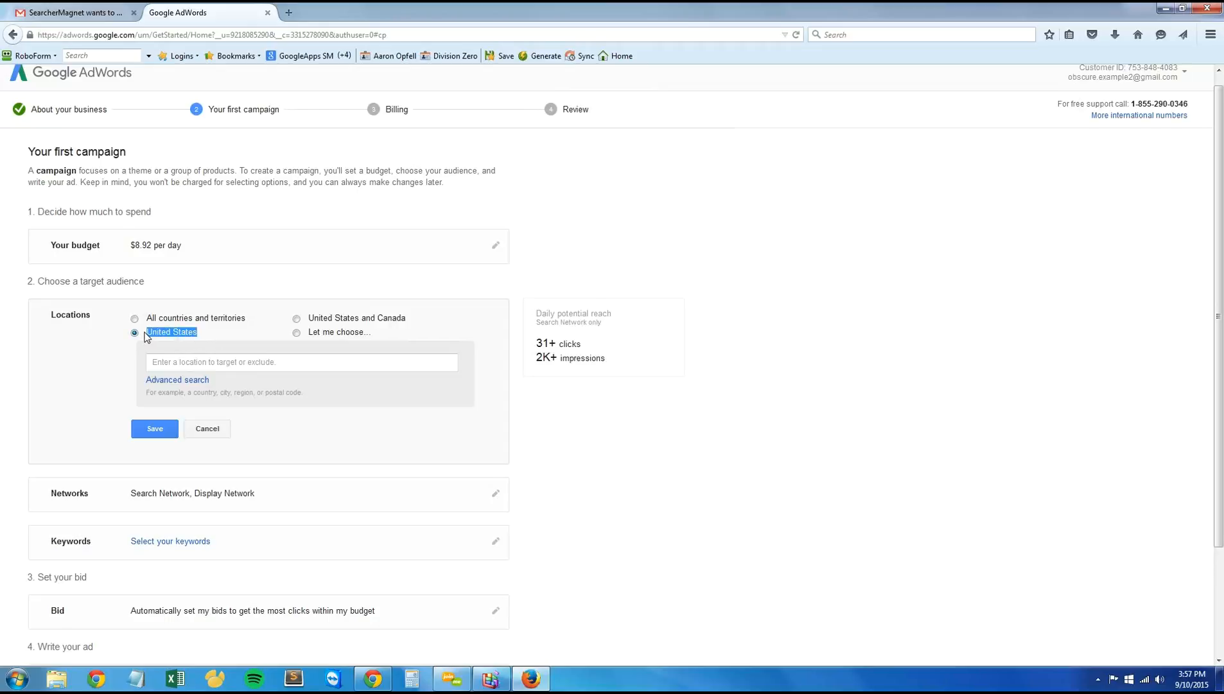
left_click(193, 366)
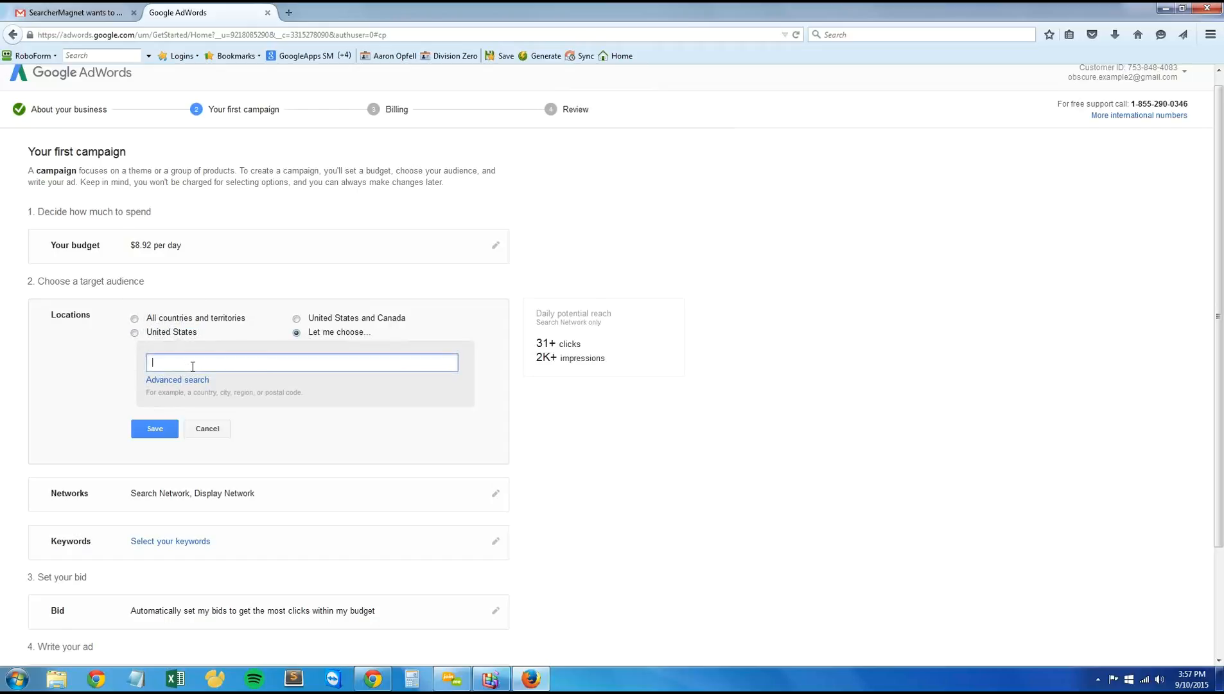
left_click(135, 333)
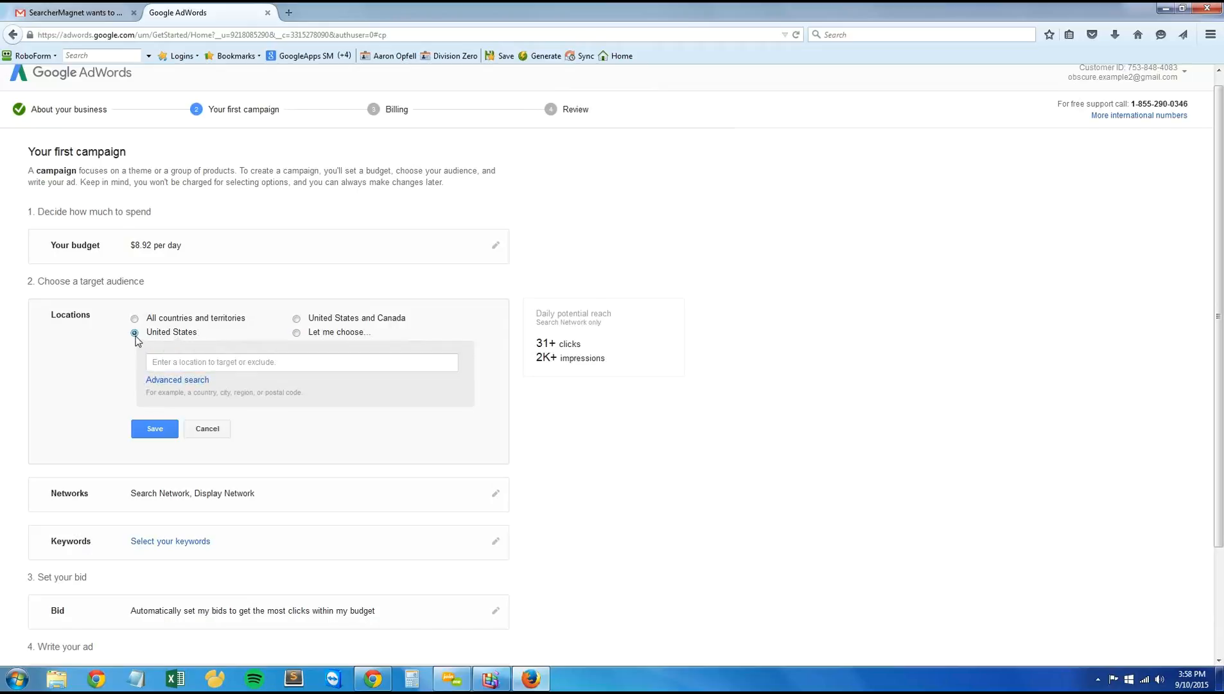
left_click(153, 430)
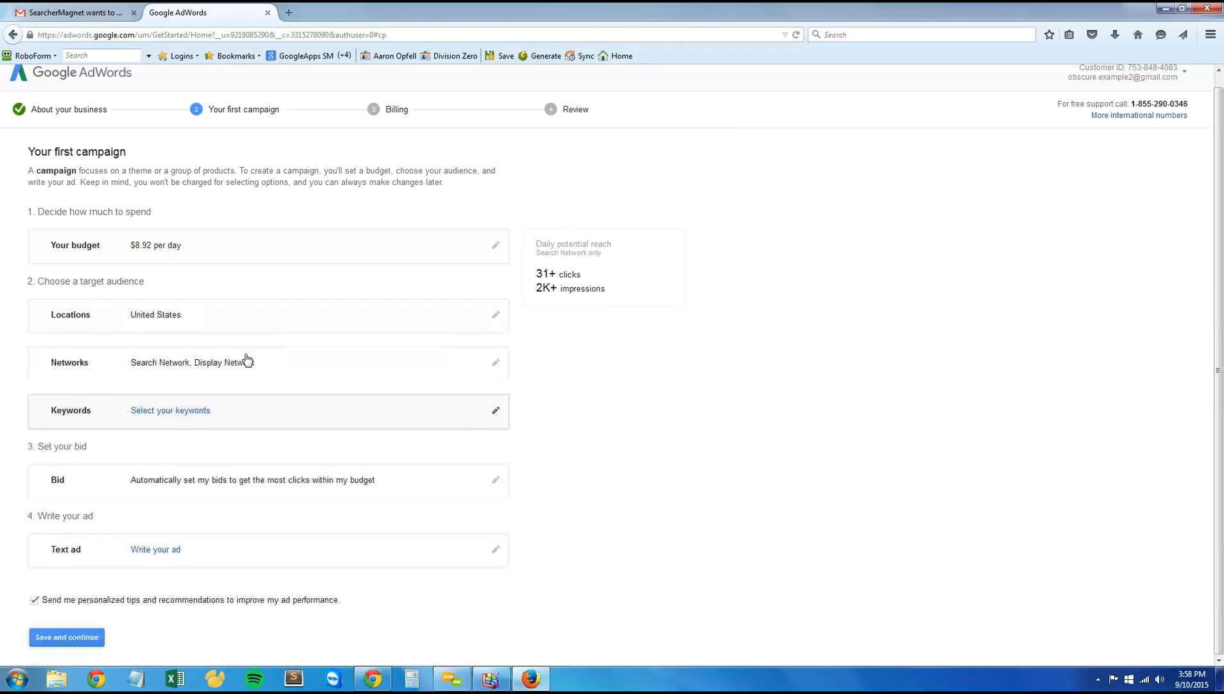
Step: Exclude the Display Network from the campaign so that only the Search Network is used, and save the network setting
left_click(495, 363)
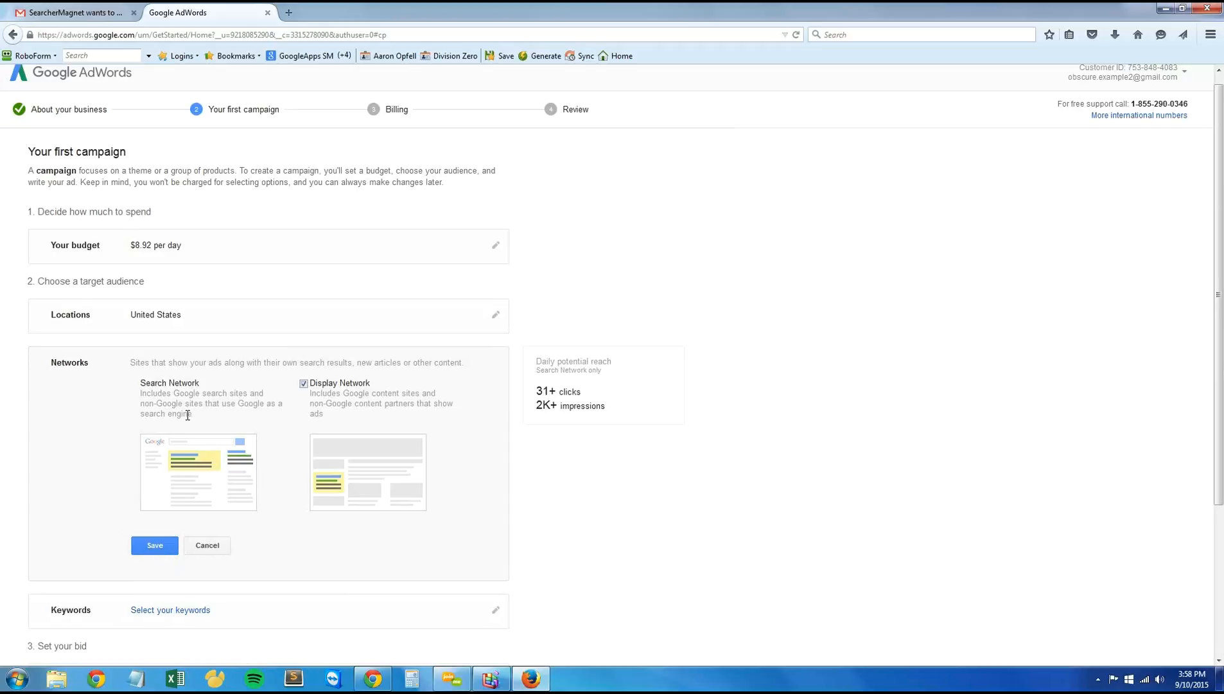
left_click_drag(187, 415, 146, 394)
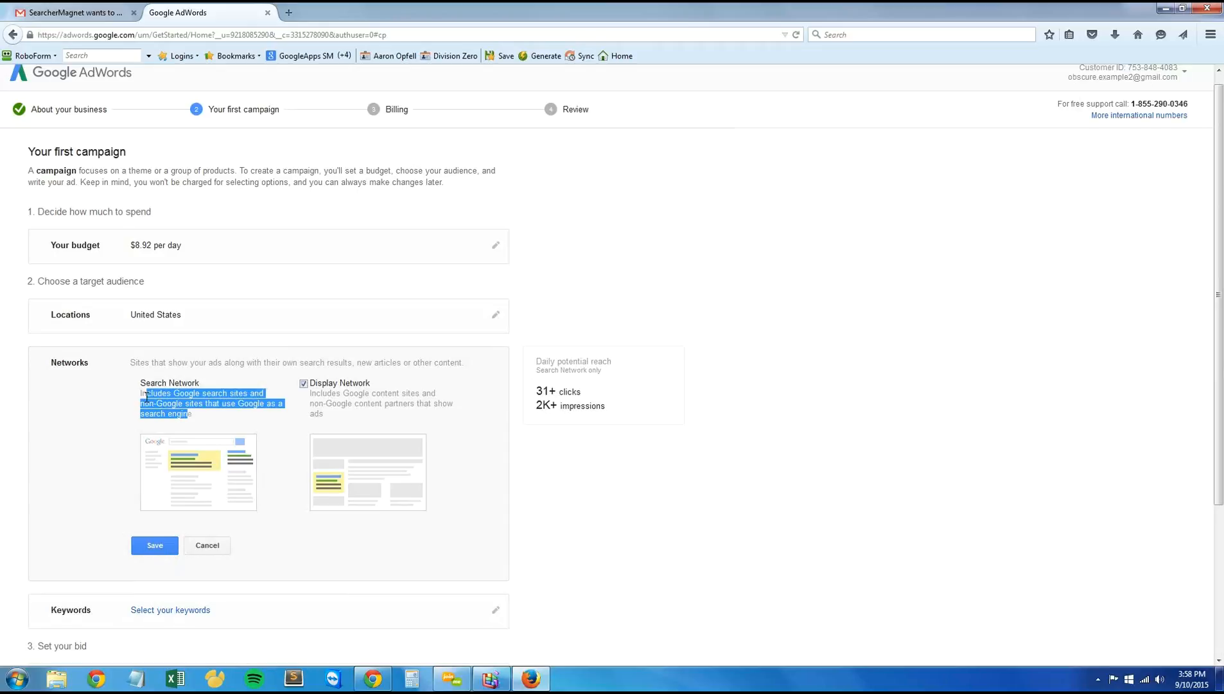
left_click(180, 416)
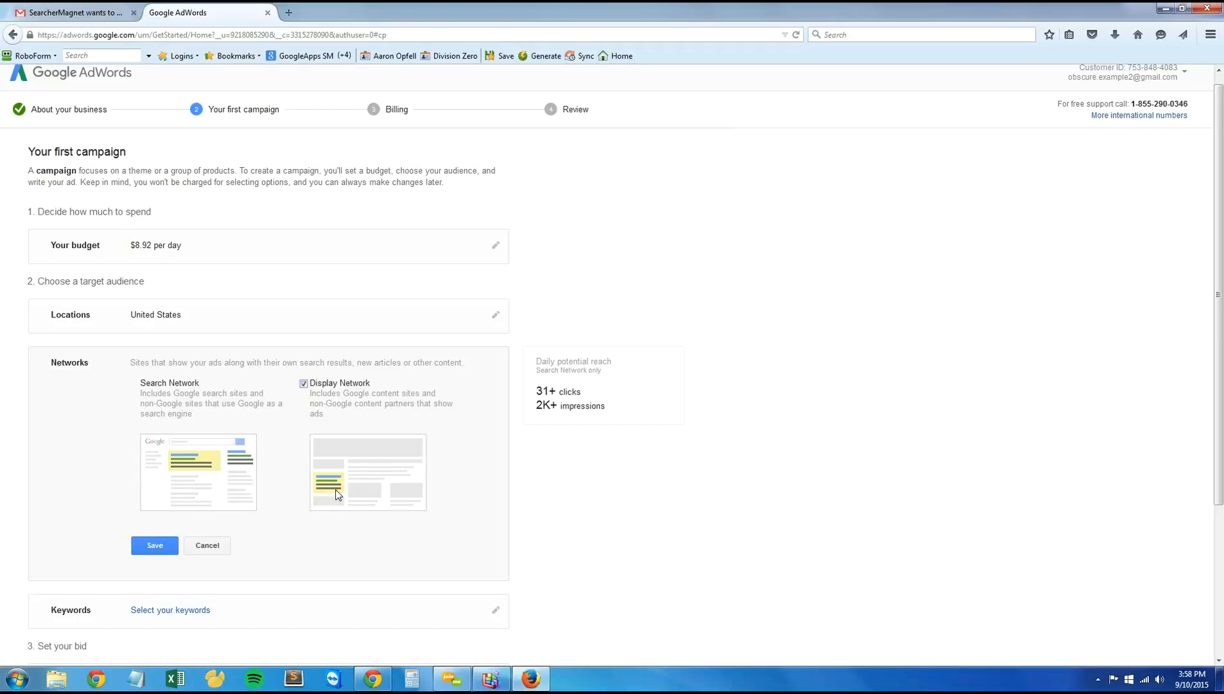
left_click(303, 384)
left_click(153, 546)
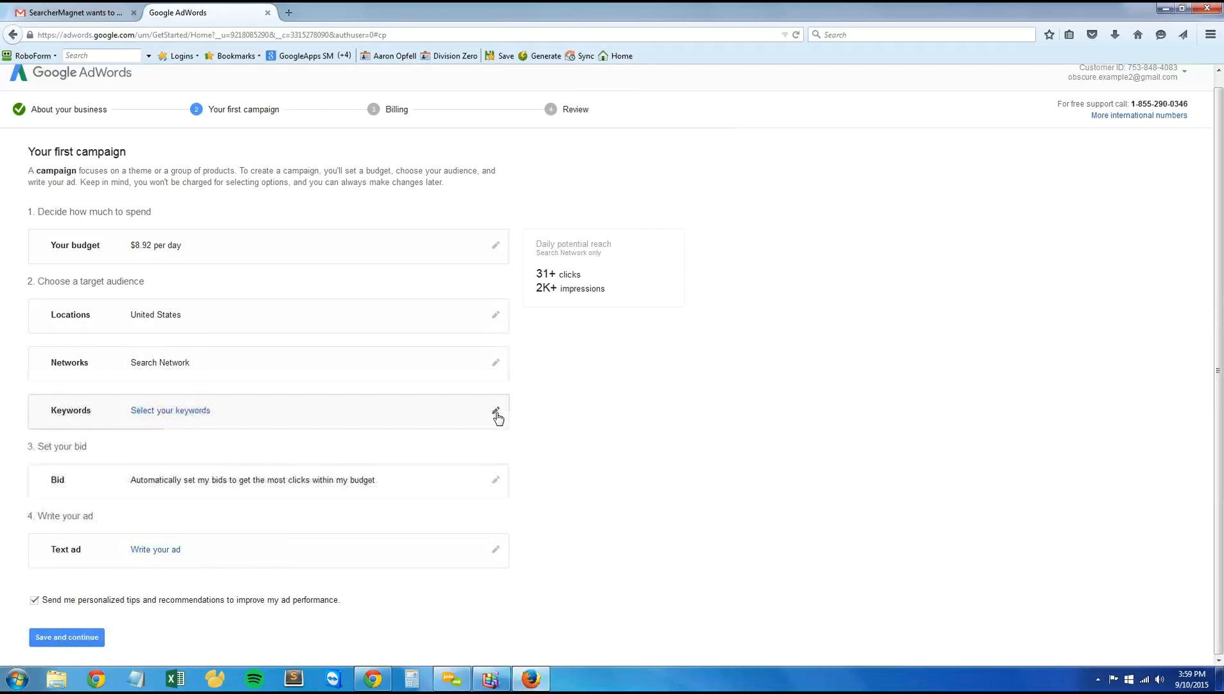
Step: Open the suggested keywords and remove "keyword search tool", "online advertising services", "social media for business" and "online advertising companies"
left_click(496, 410)
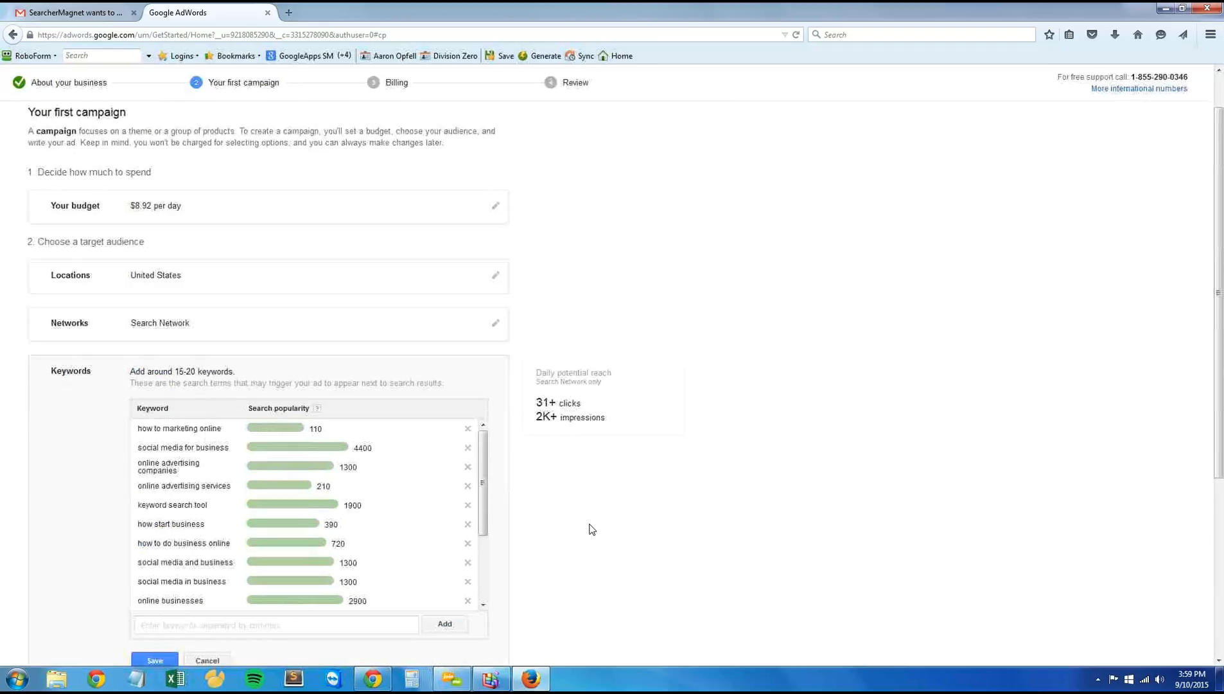
scroll(578, 530, "down", 6)
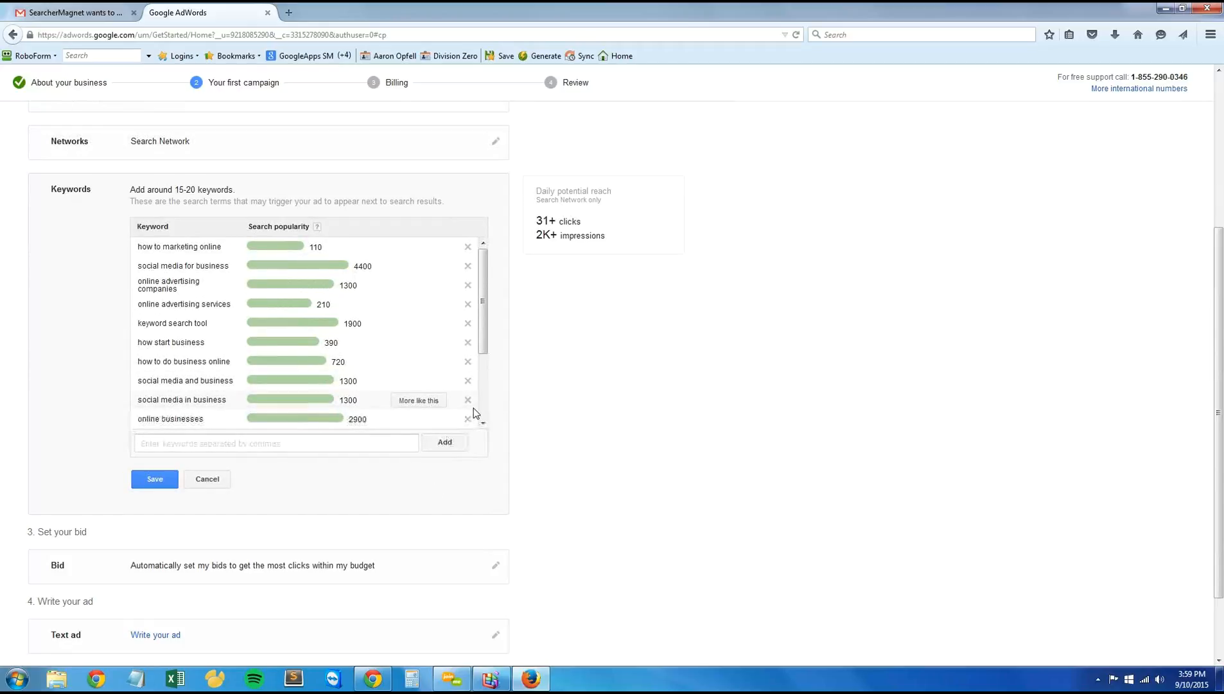
left_click_drag(483, 319, 476, 414)
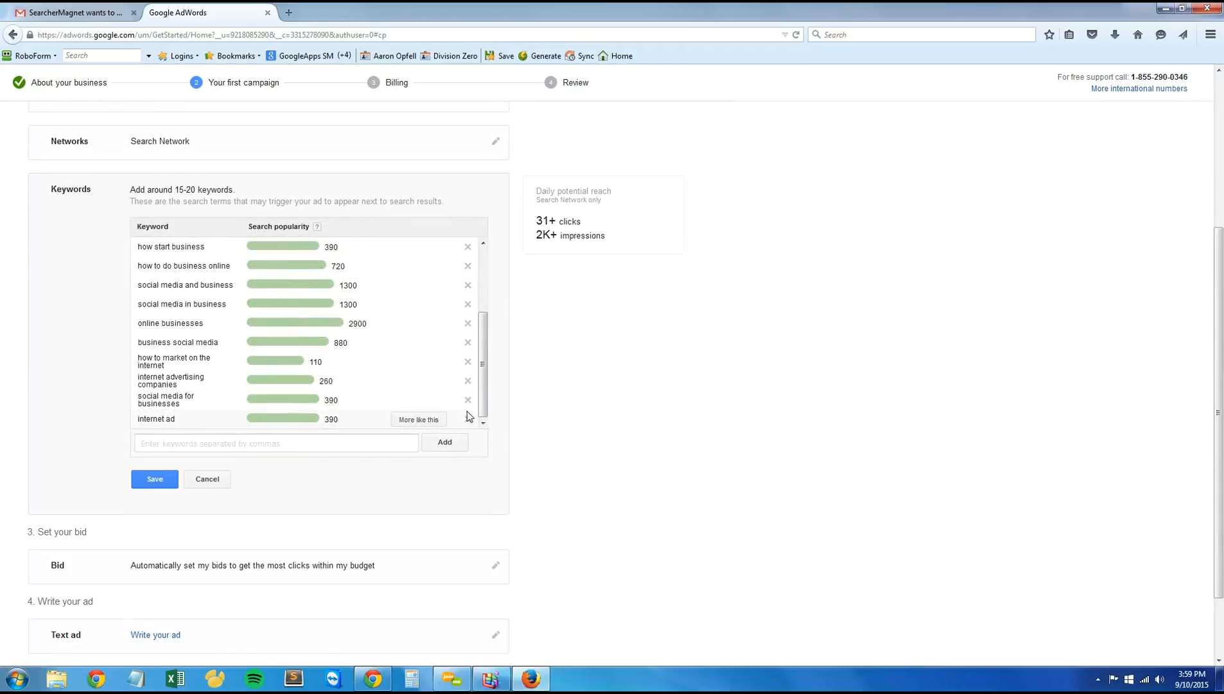
scroll(388, 385, "up", 2)
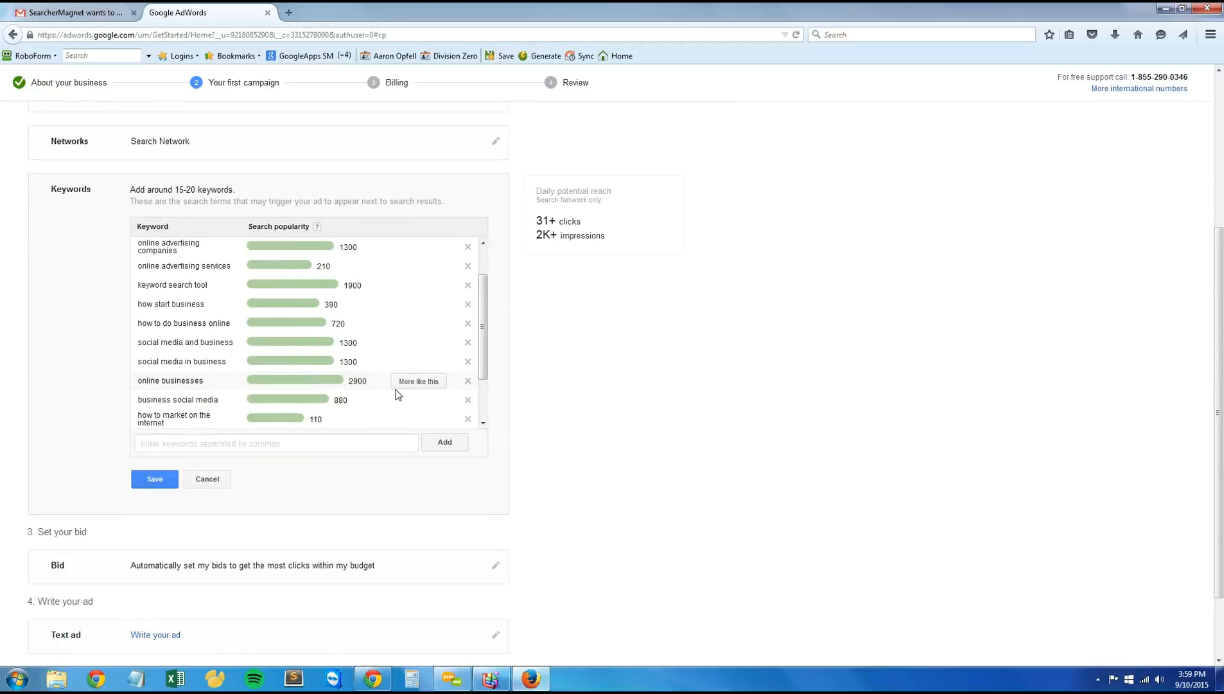
scroll(387, 371, "up", 1)
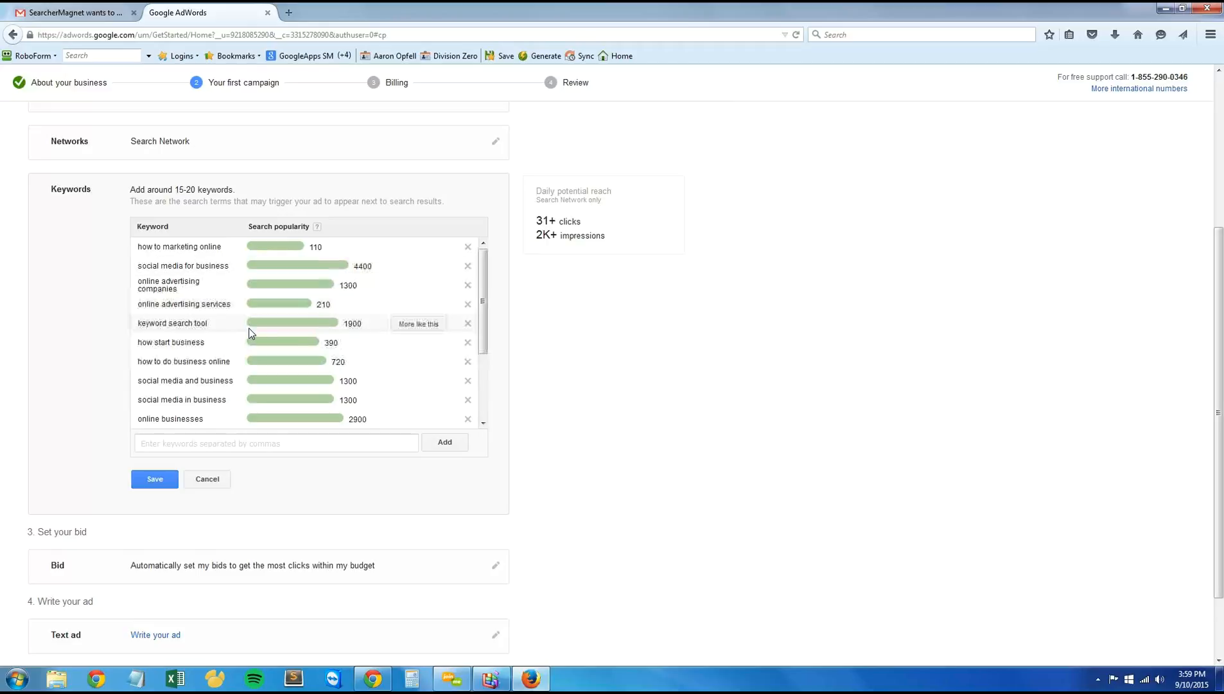
left_click(468, 324)
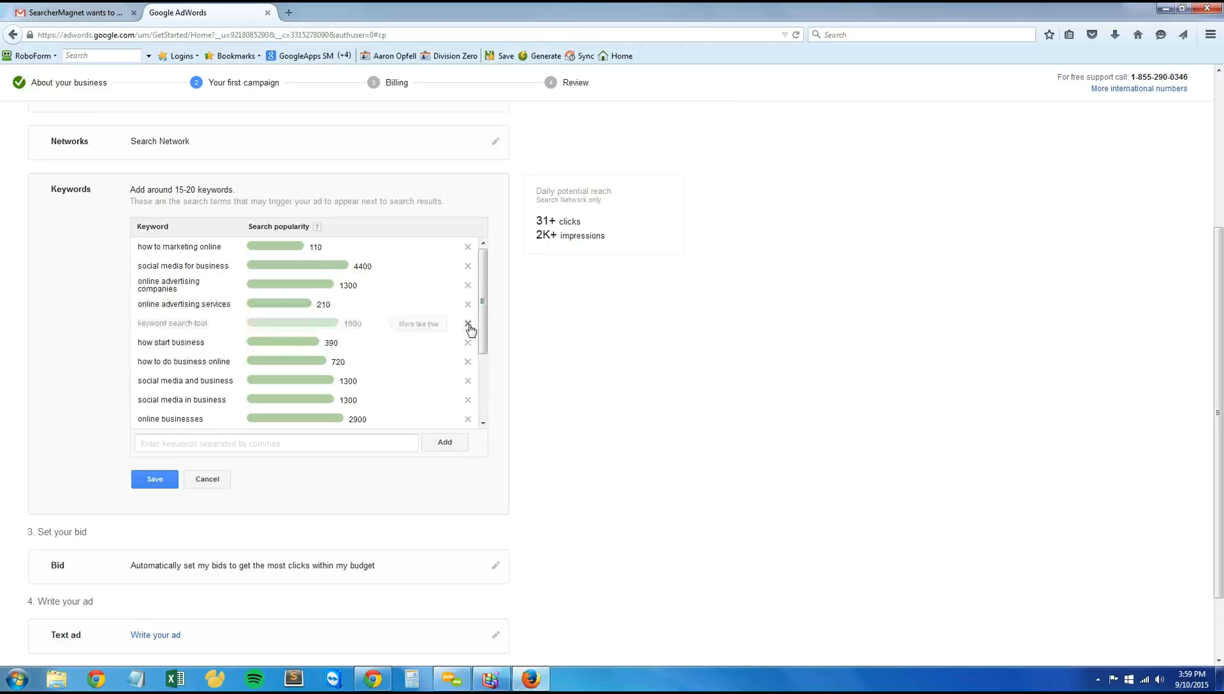
left_click(469, 306)
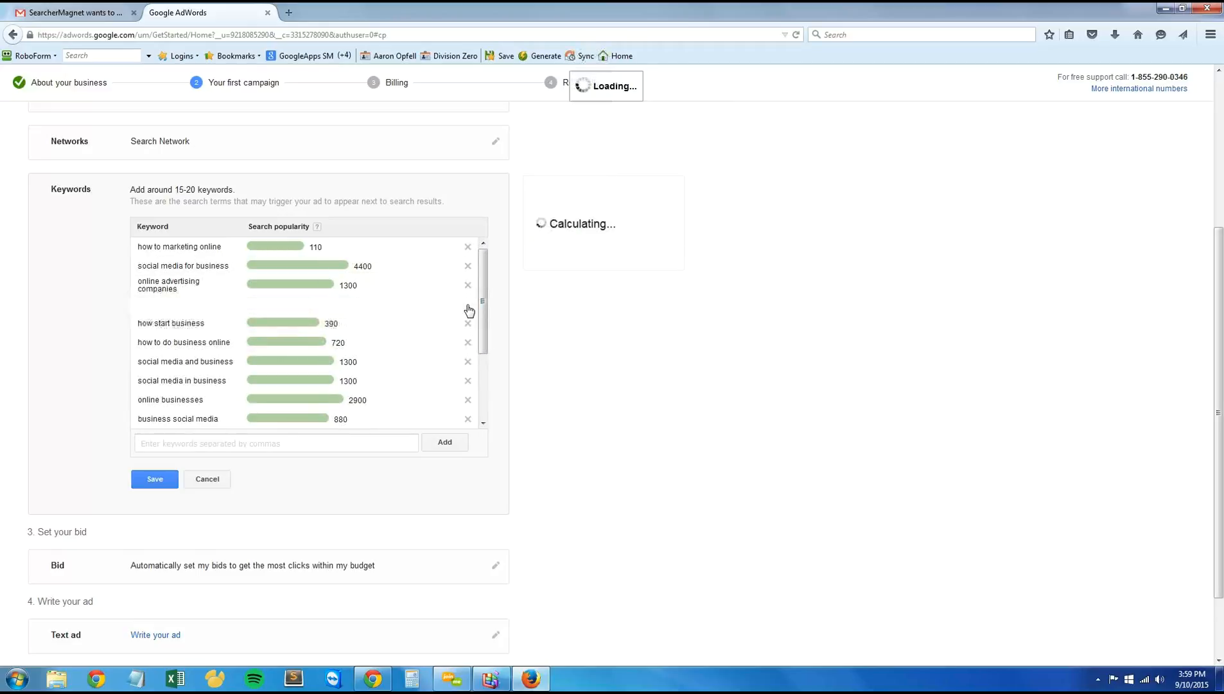
left_click(469, 266)
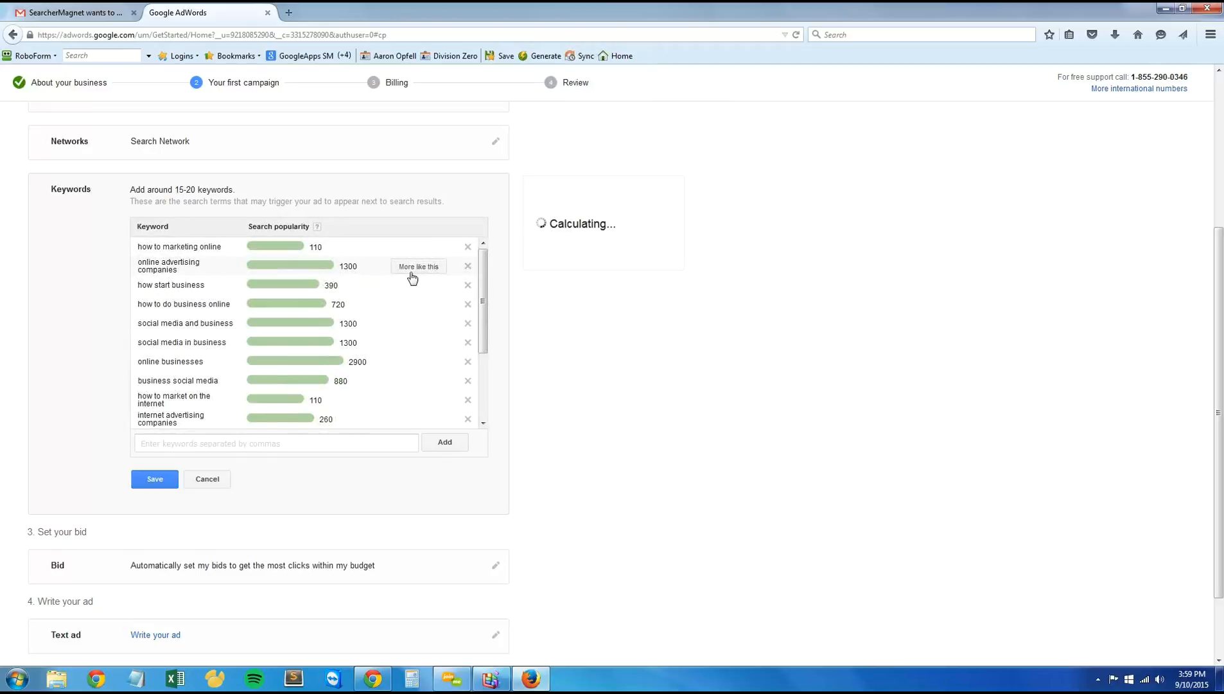
left_click(468, 267)
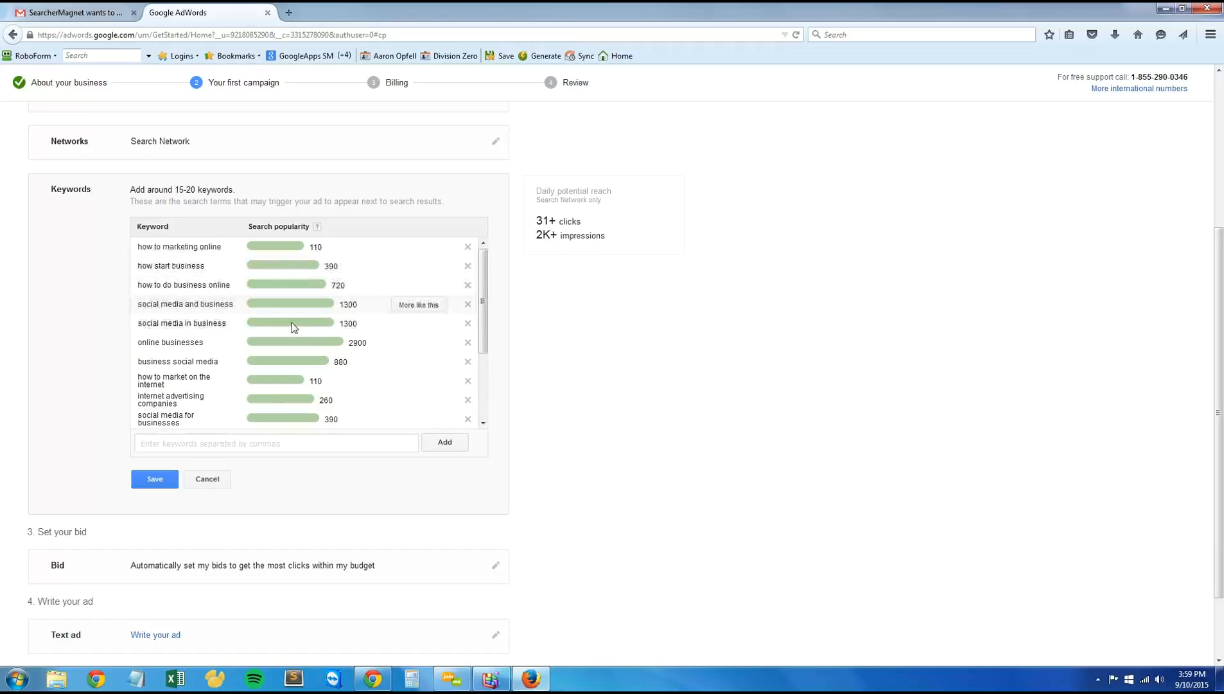
Step: Remove the keywords "how to do business online", "social media and business", "social media in business", "online businesses" and "business social media"
left_click(468, 286)
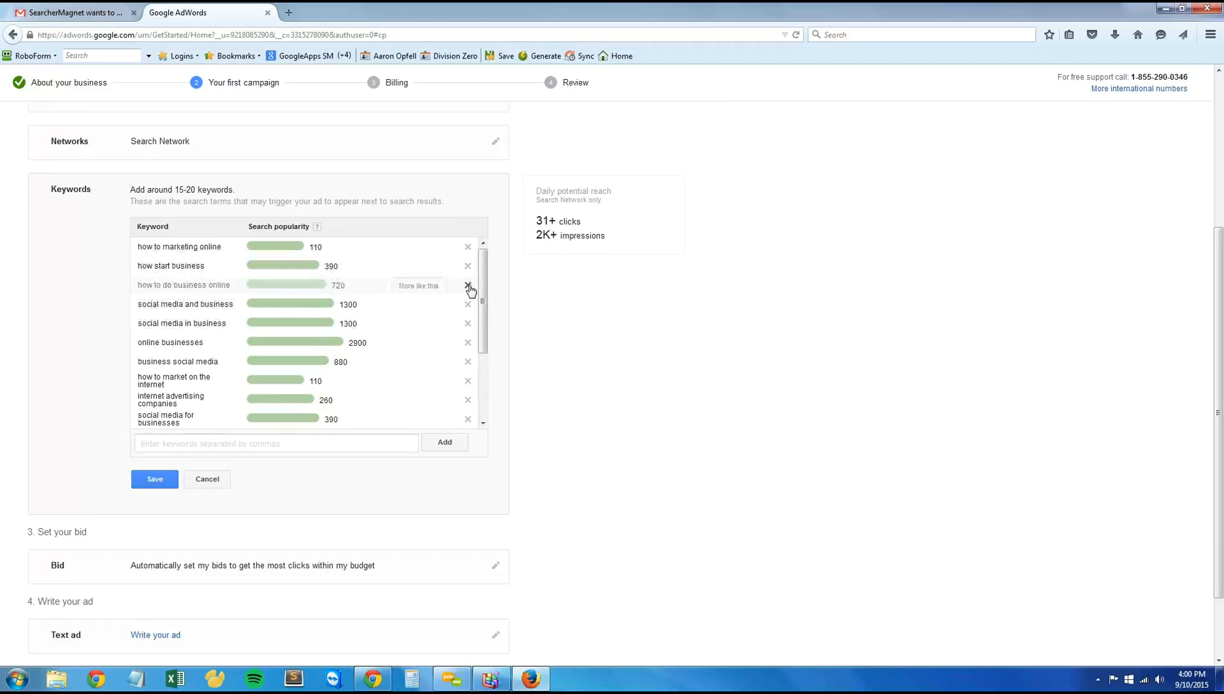
left_click(468, 286)
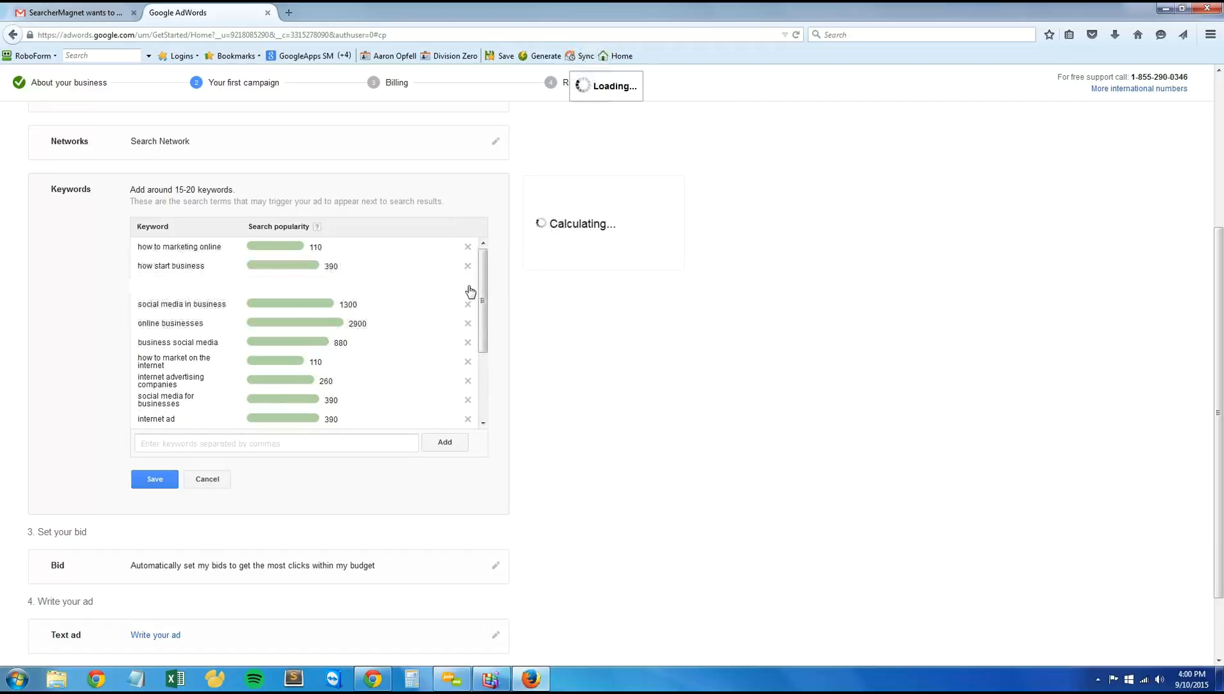
left_click(468, 286)
left_click(468, 286)
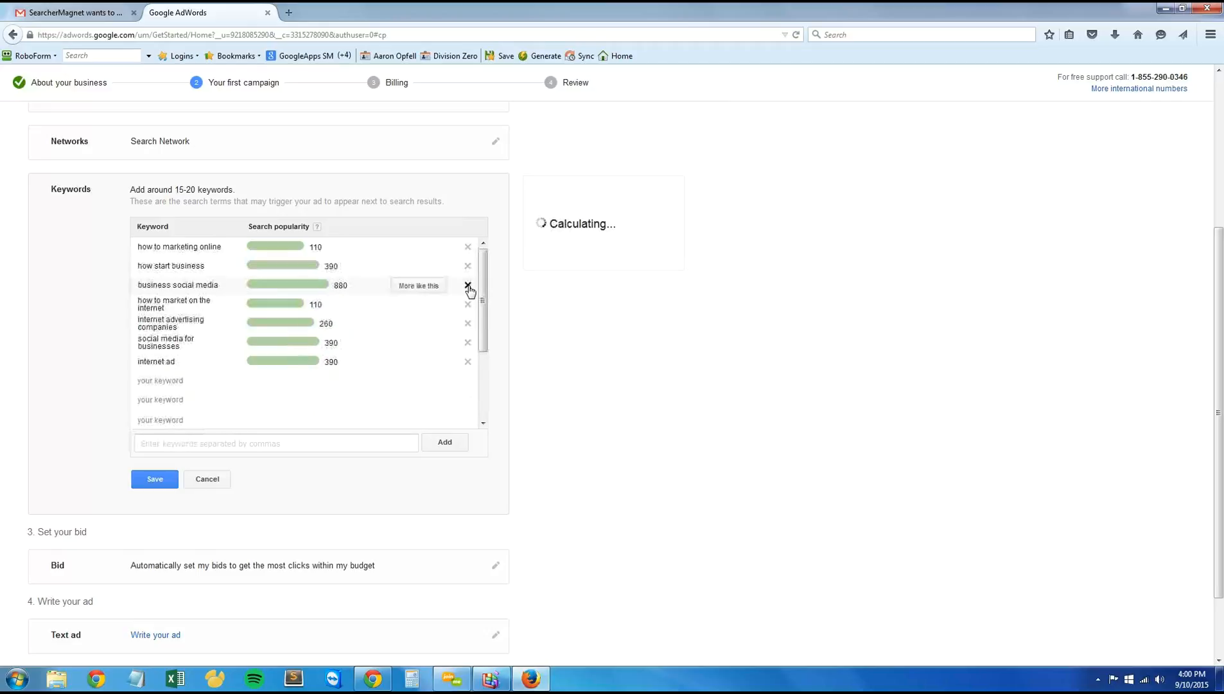
left_click(468, 286)
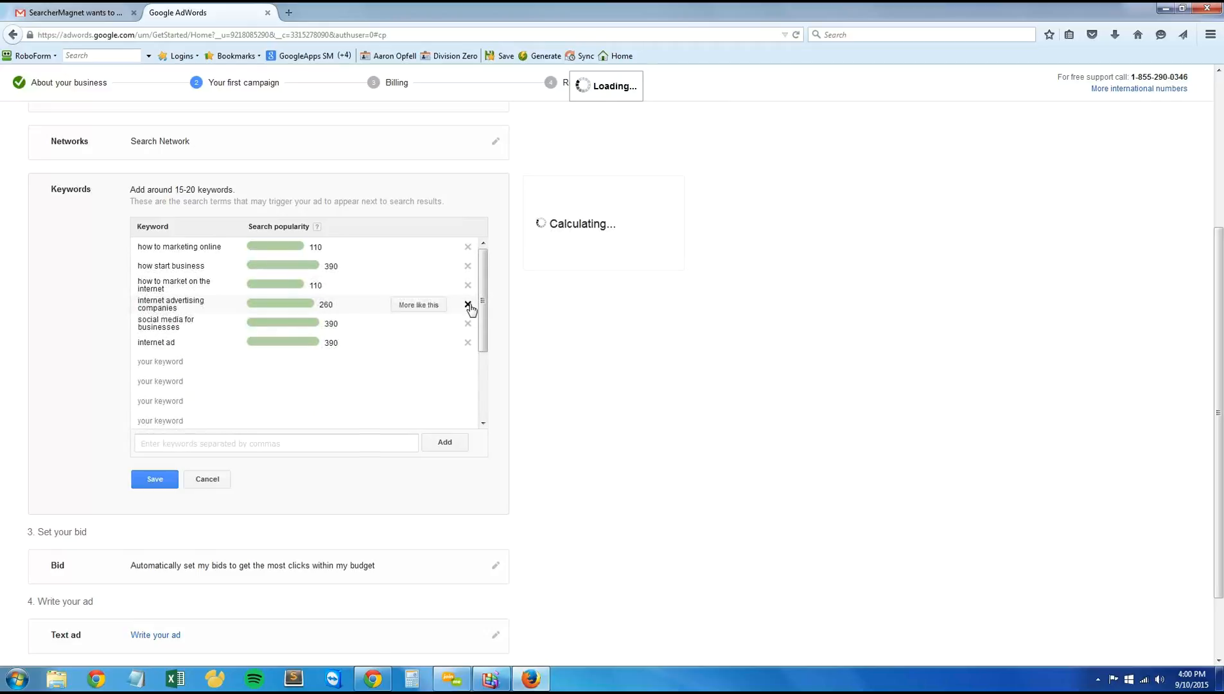
Step: Remove the keywords "internet advertising companies", "social media for businesses" and "internet ad"
left_click(469, 304)
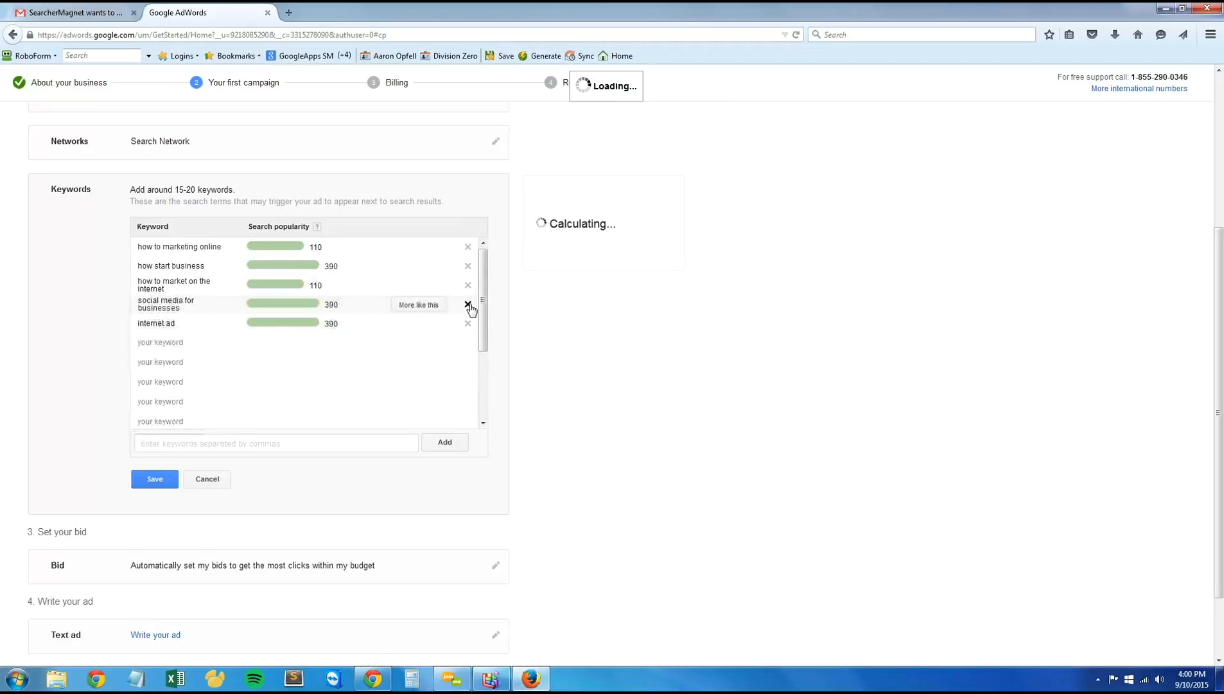
left_click(468, 304)
left_click(468, 304)
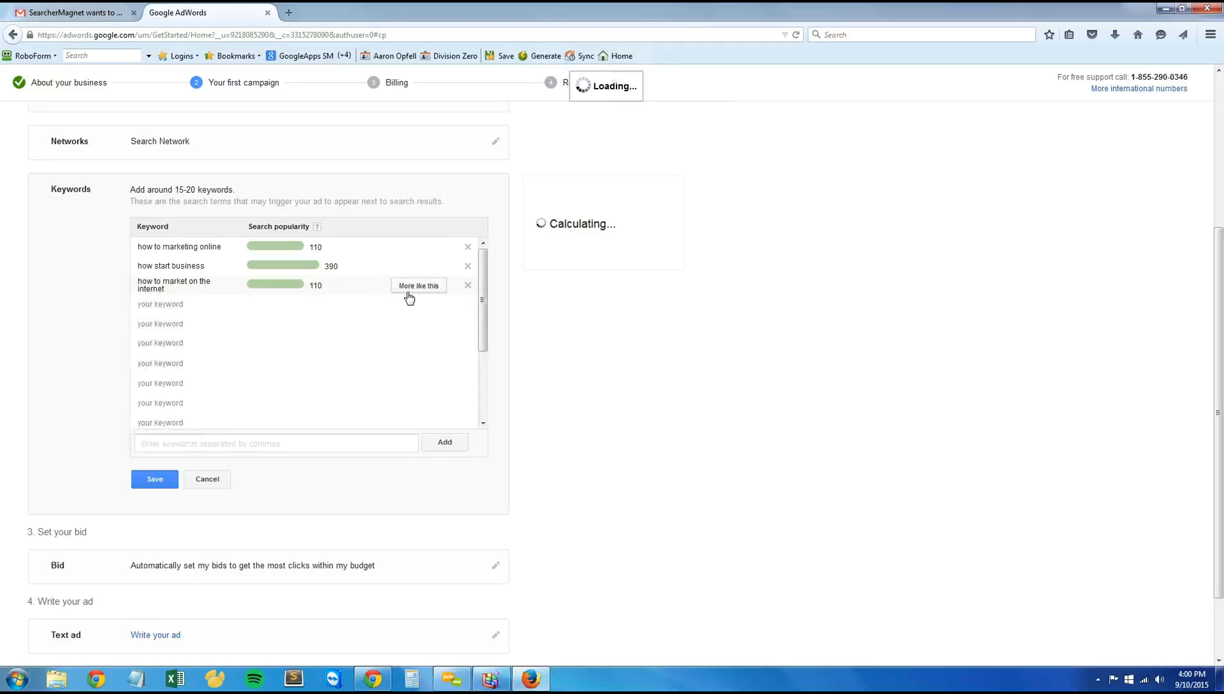
Step: Add more suggested keywords similar to "how start business", "how to market on the internet" and "how to marketing online"
scroll(380, 459, "up", 3)
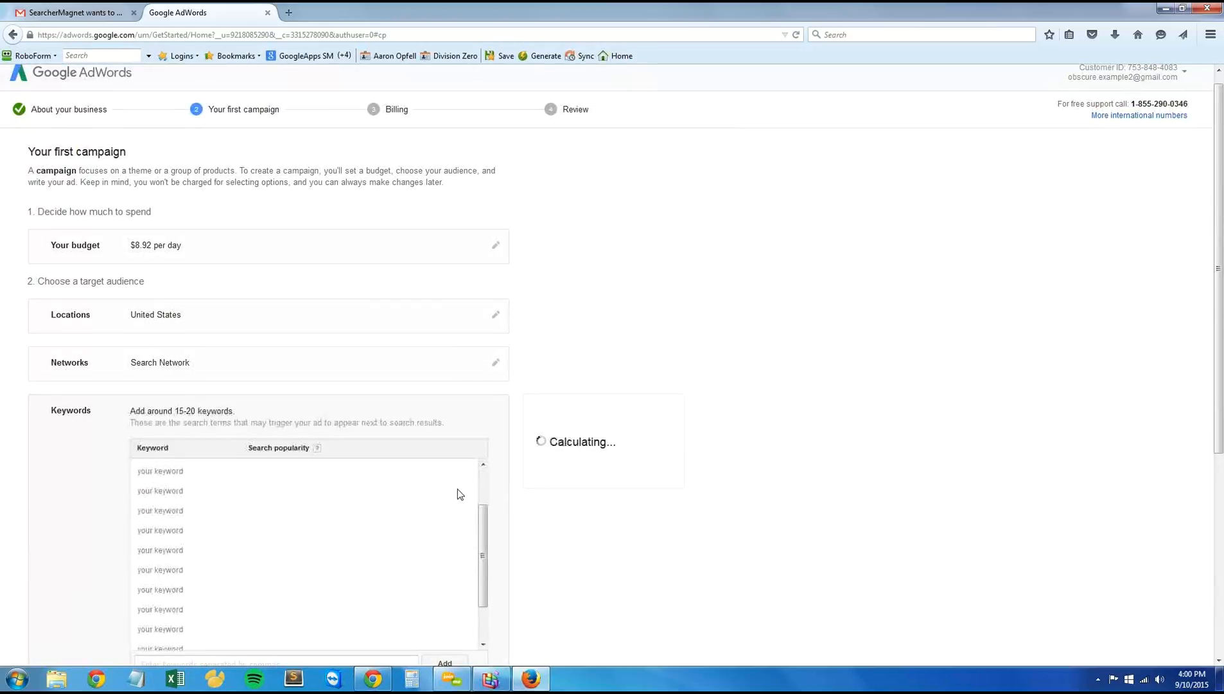
scroll(544, 528, "down", 2)
left_click(409, 340)
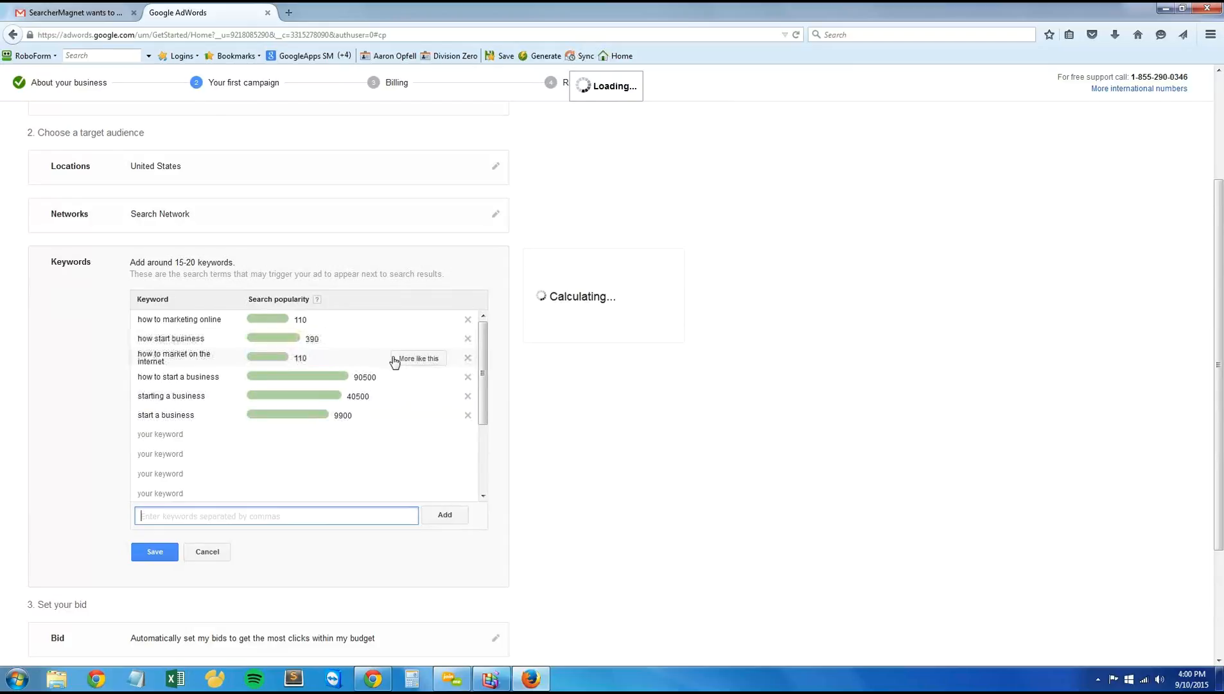
left_click(400, 363)
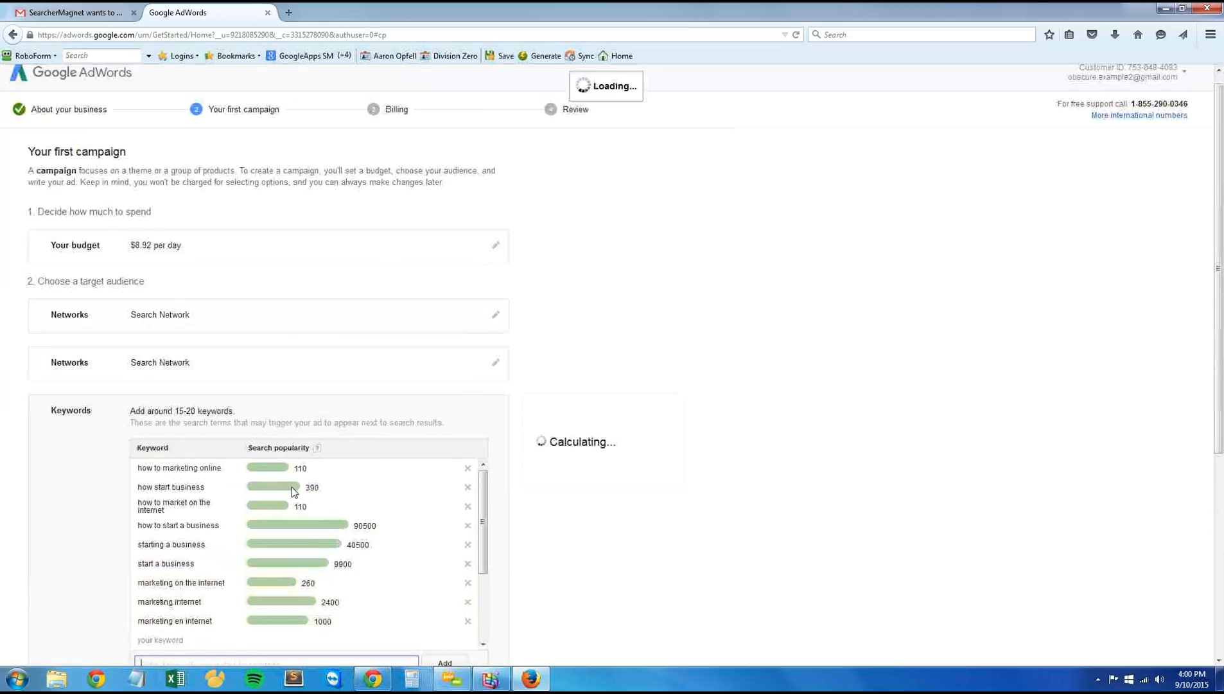
left_click(401, 469)
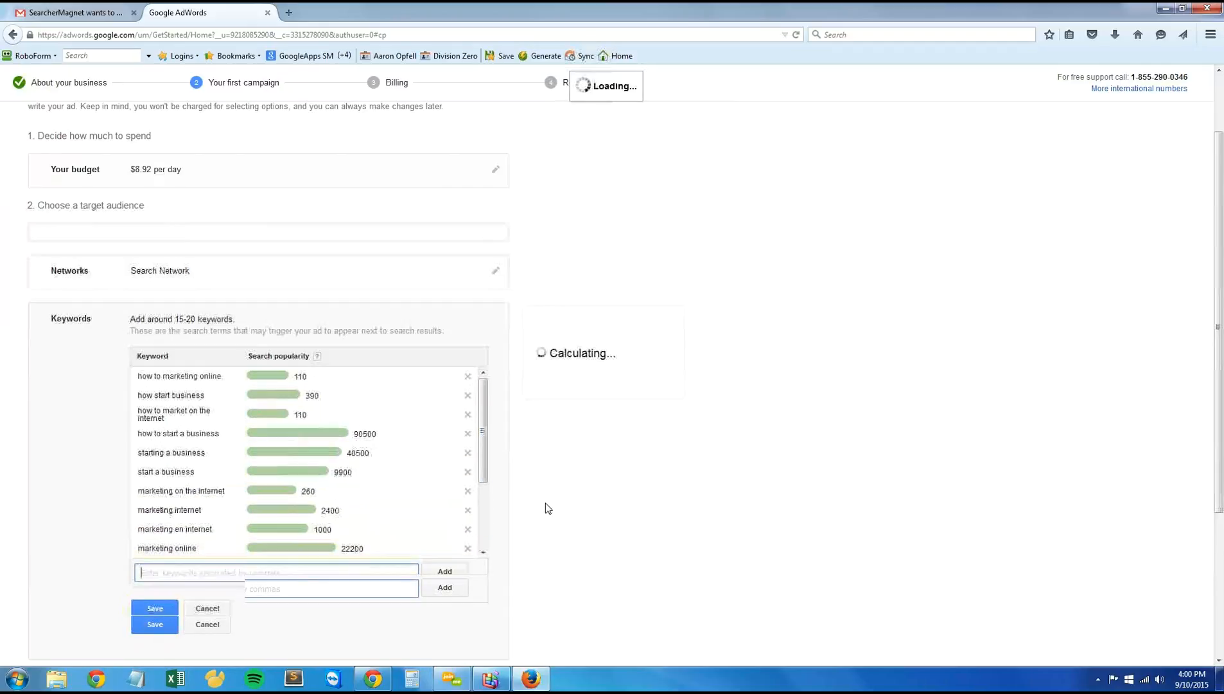
Step: Remove the keywords "how to start a business" and "starting a business" from the list
scroll(548, 508, "down", 3)
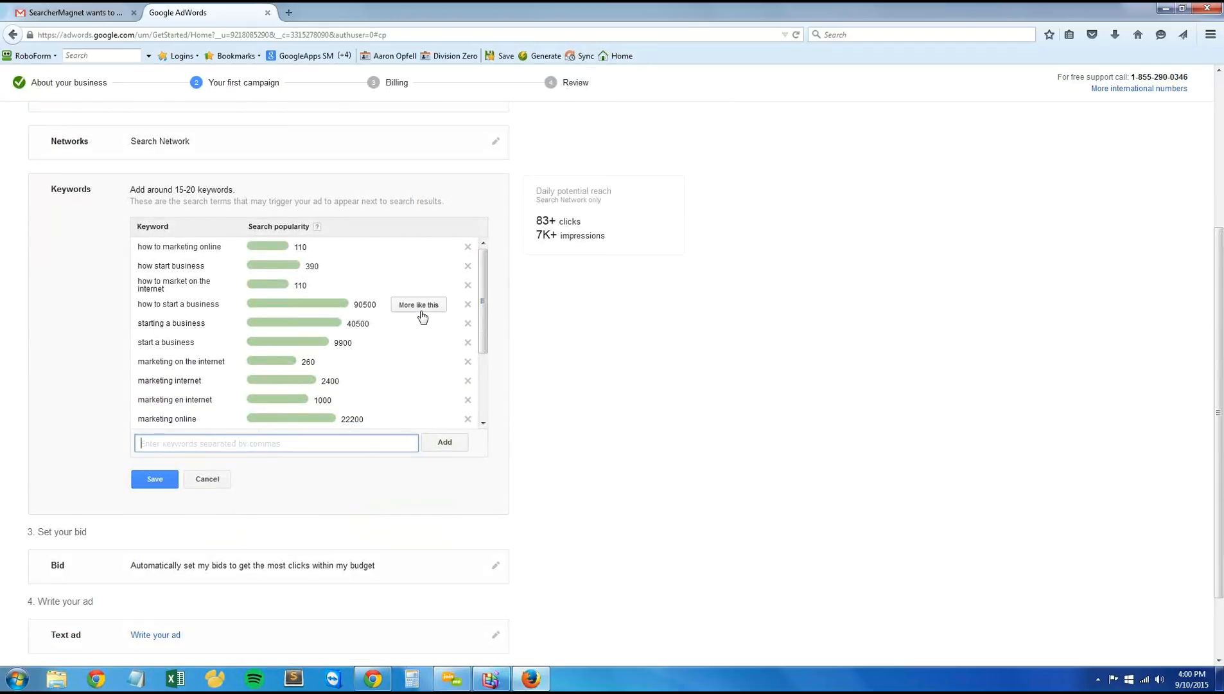
left_click(468, 304)
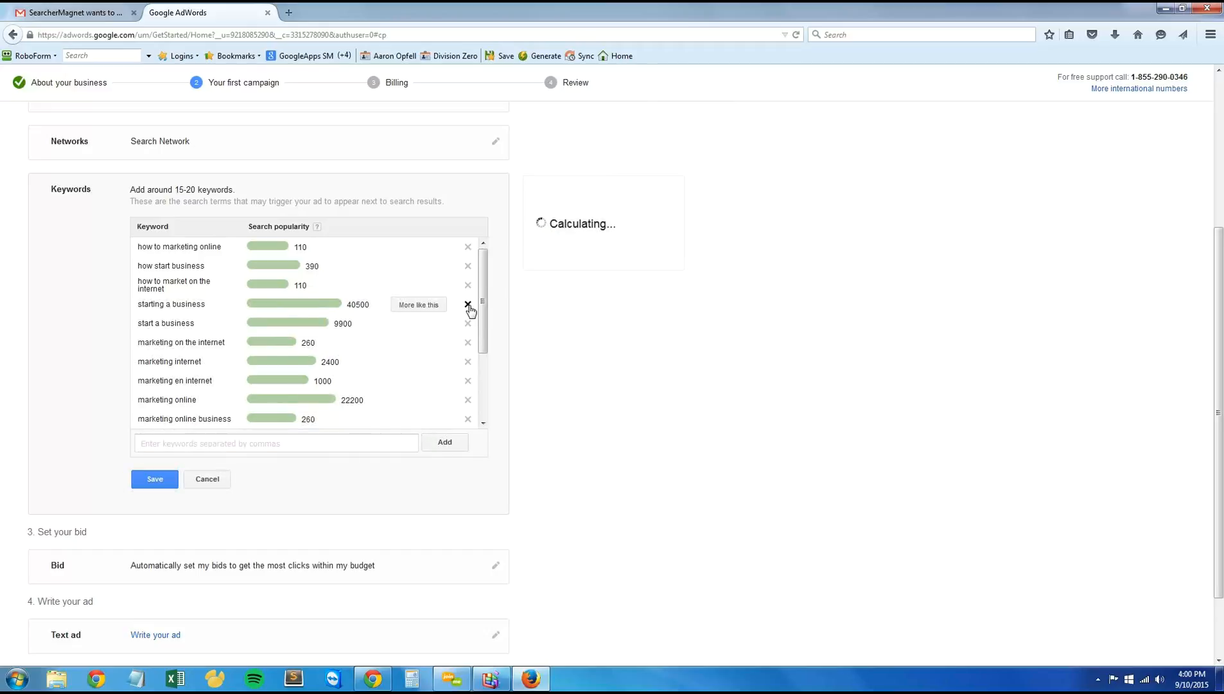
left_click(468, 304)
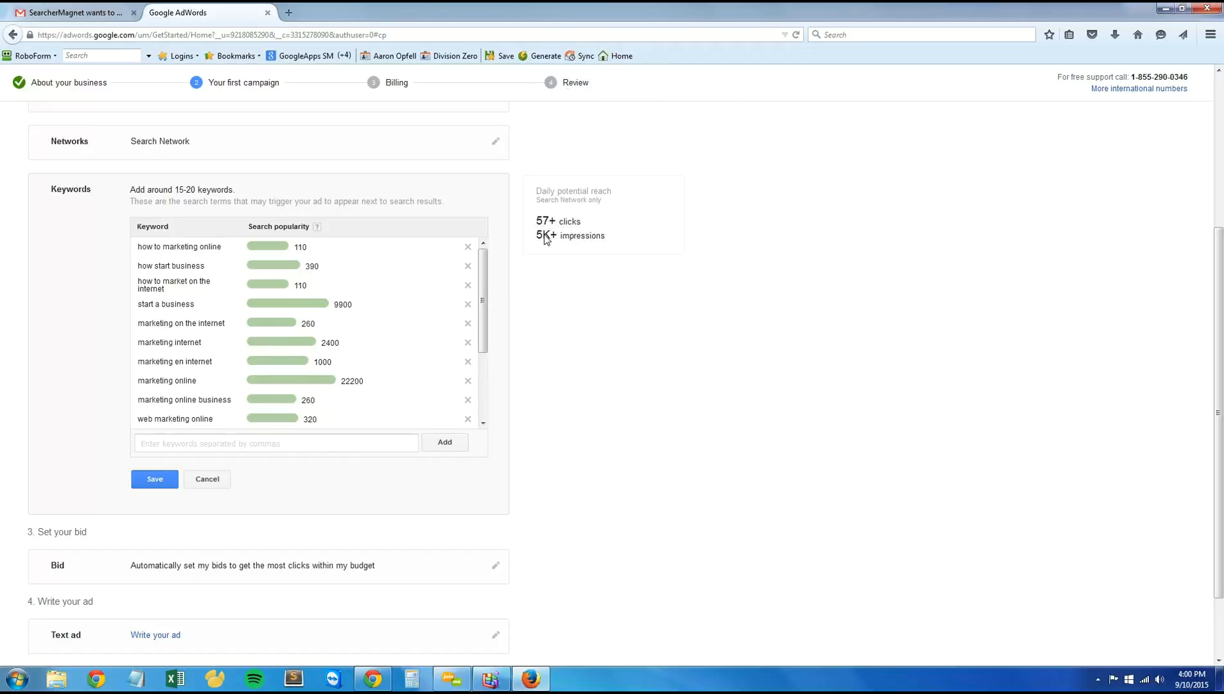
Step: Remove the keywords "marketing en internet", "web marketing online", "marketing online business", "marketing online" and "marketing internet"
scroll(590, 295, "up", 4)
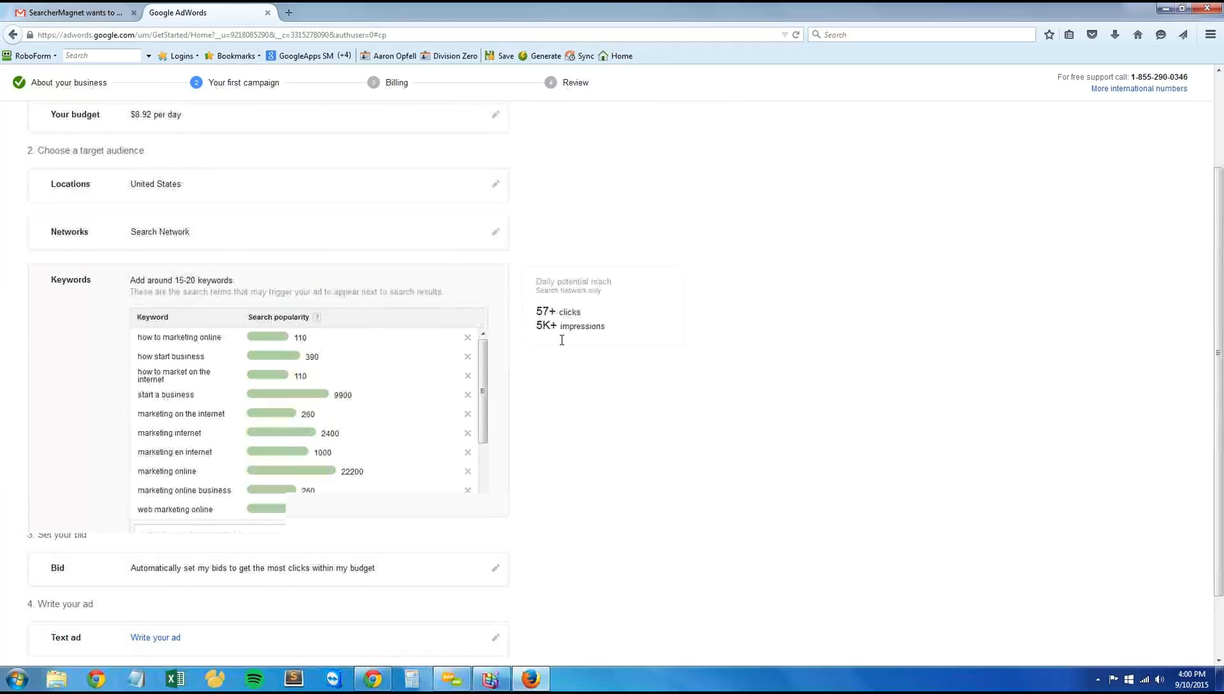
scroll(565, 488, "down", 2)
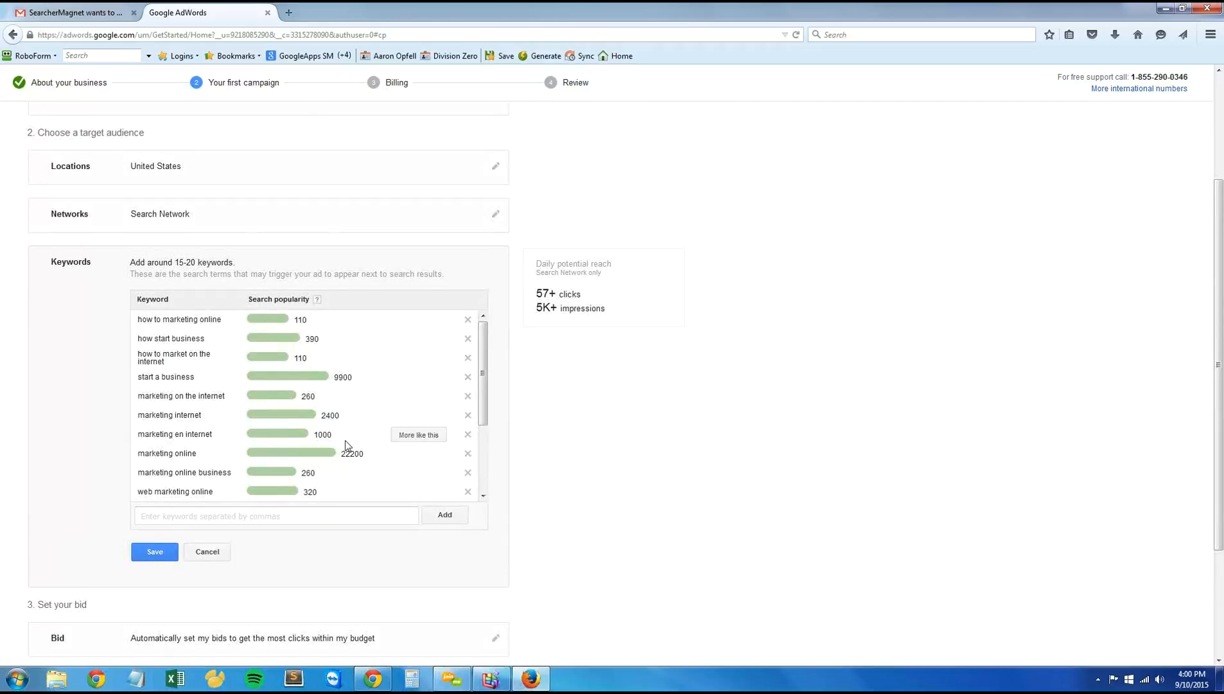
left_click(467, 436)
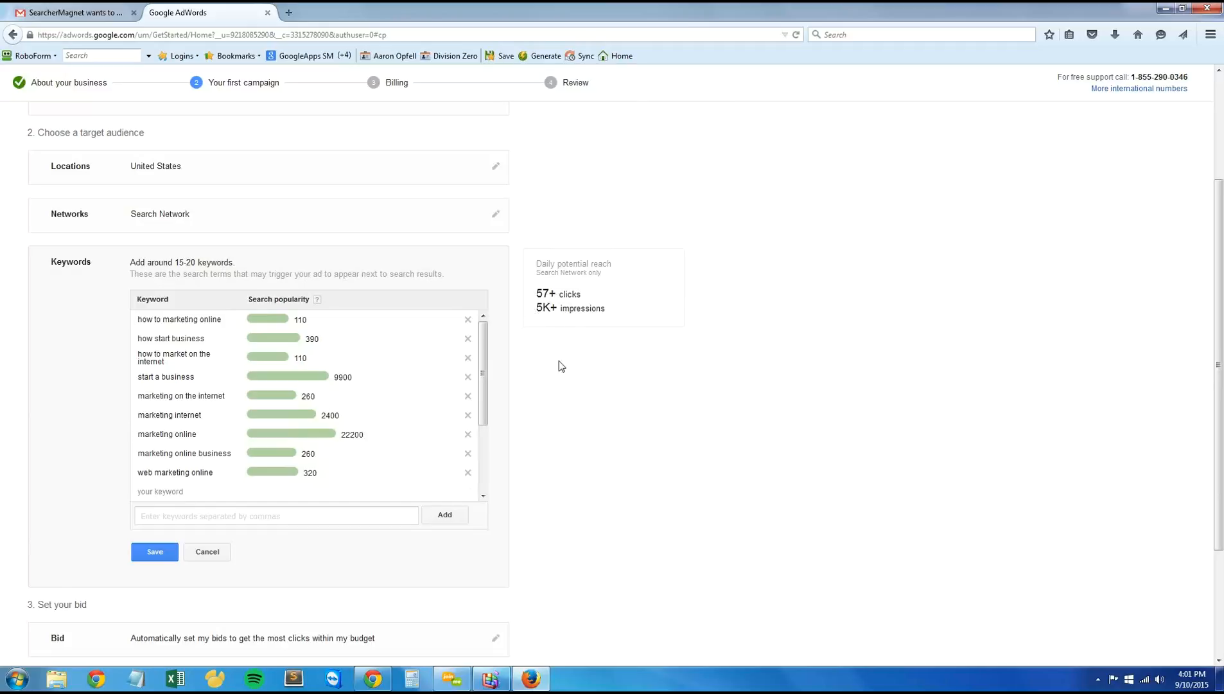
left_click(468, 474)
left_click(467, 453)
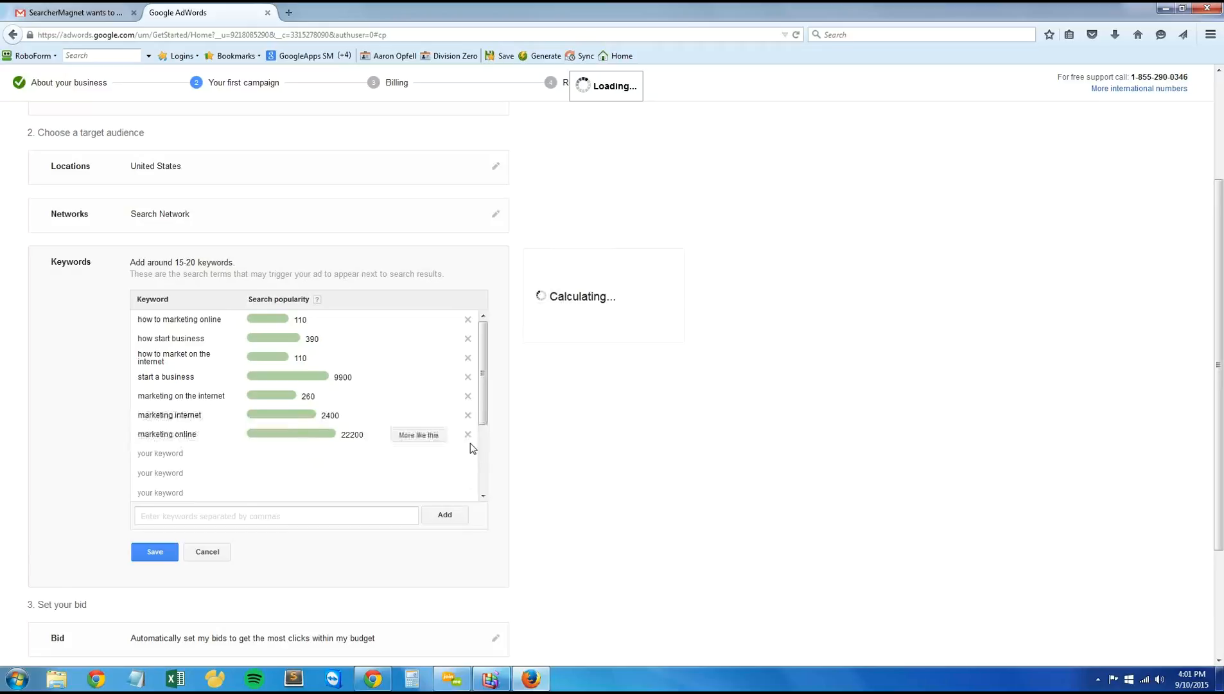
left_click(468, 434)
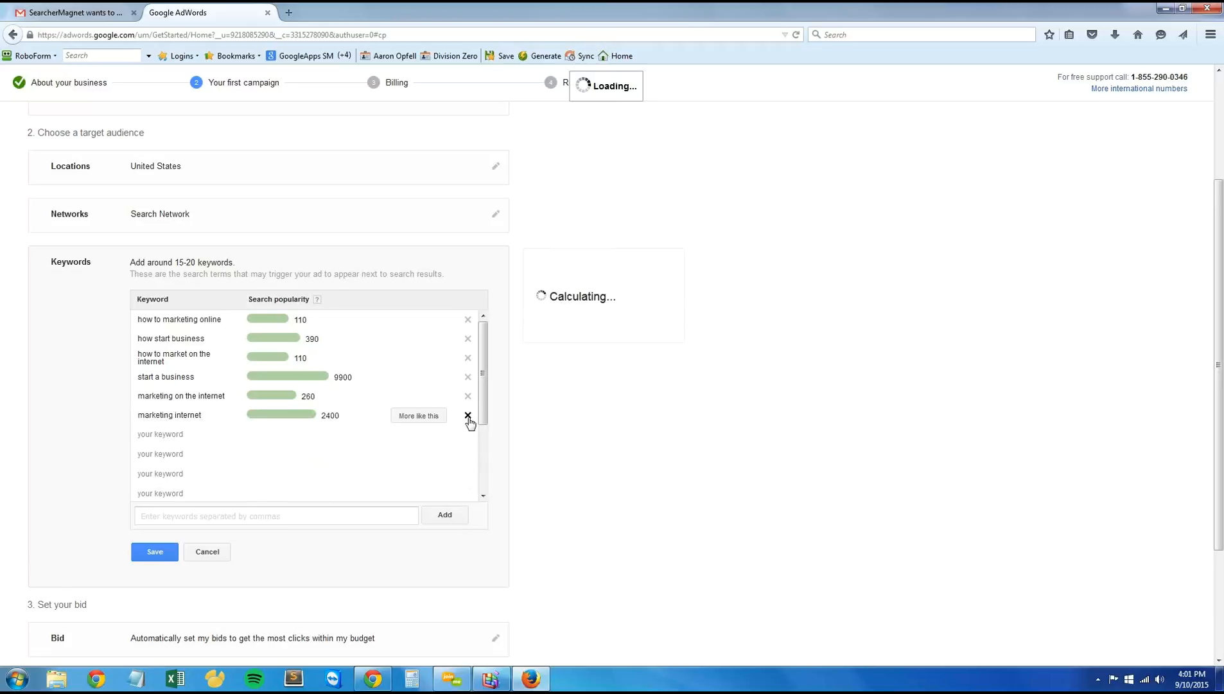
left_click(467, 415)
scroll(514, 514, "up", 3)
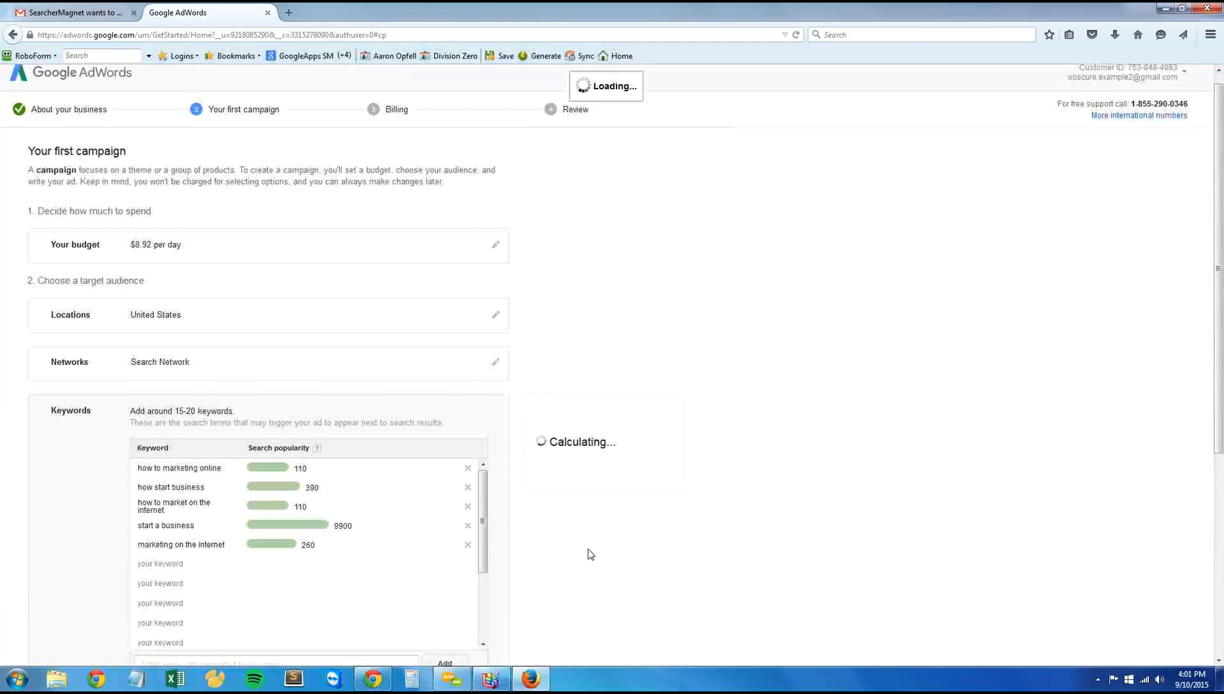
scroll(517, 539, "down", 2)
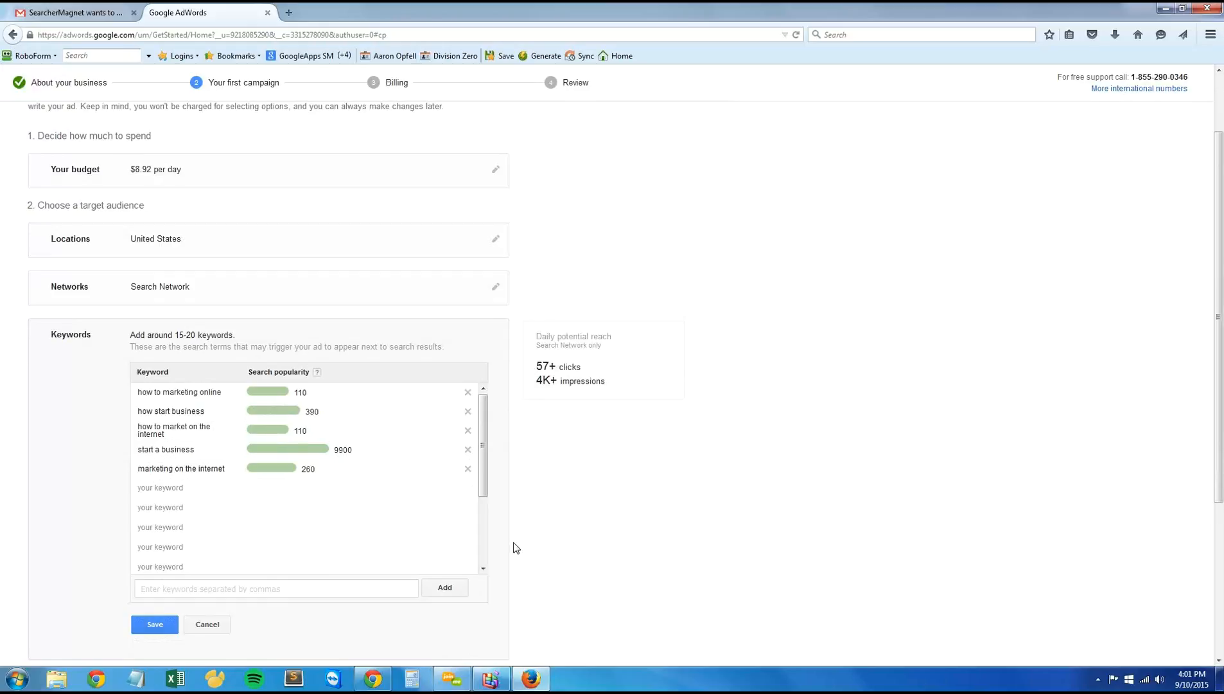
scroll(517, 546, "down", 2)
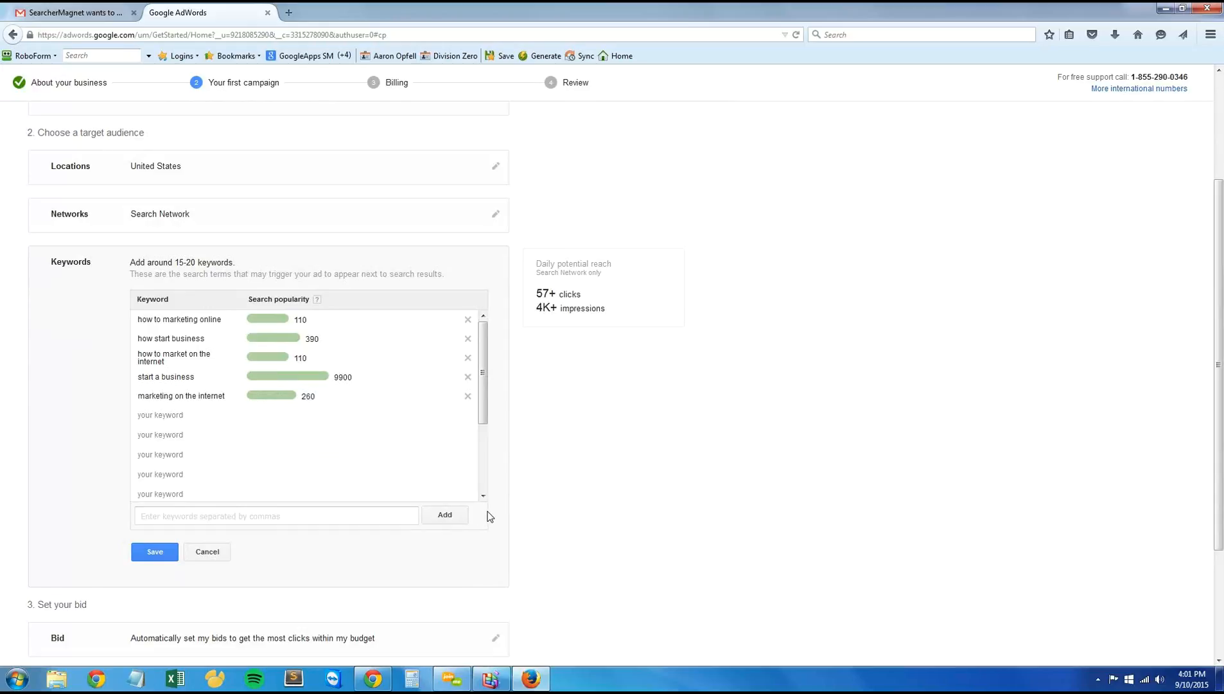
scroll(517, 532, "up", 2)
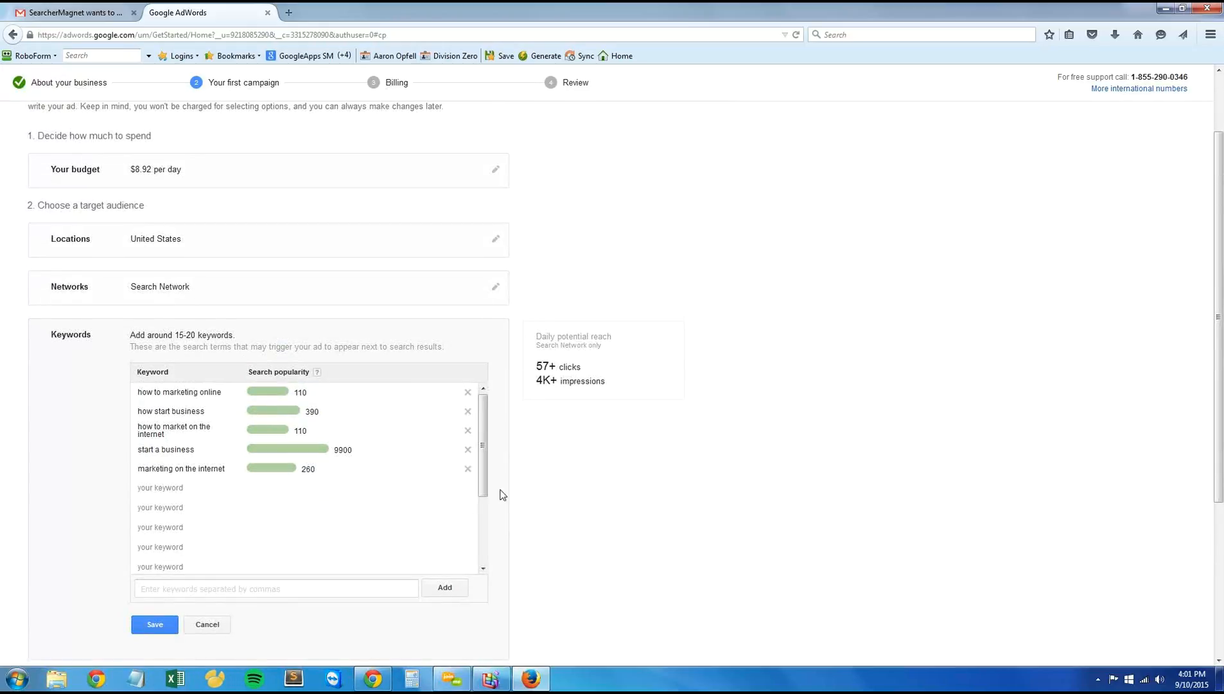
Step: Save the campaign's keyword list
scroll(499, 495, "down", 2)
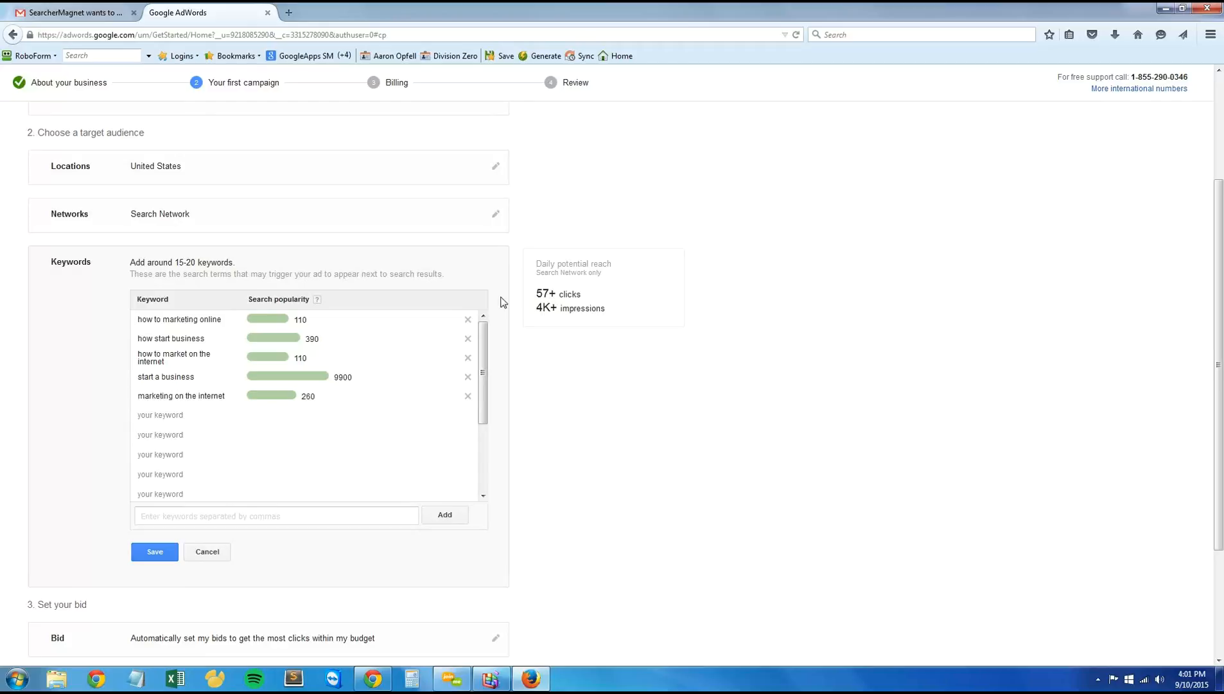
mouse_move(231, 344)
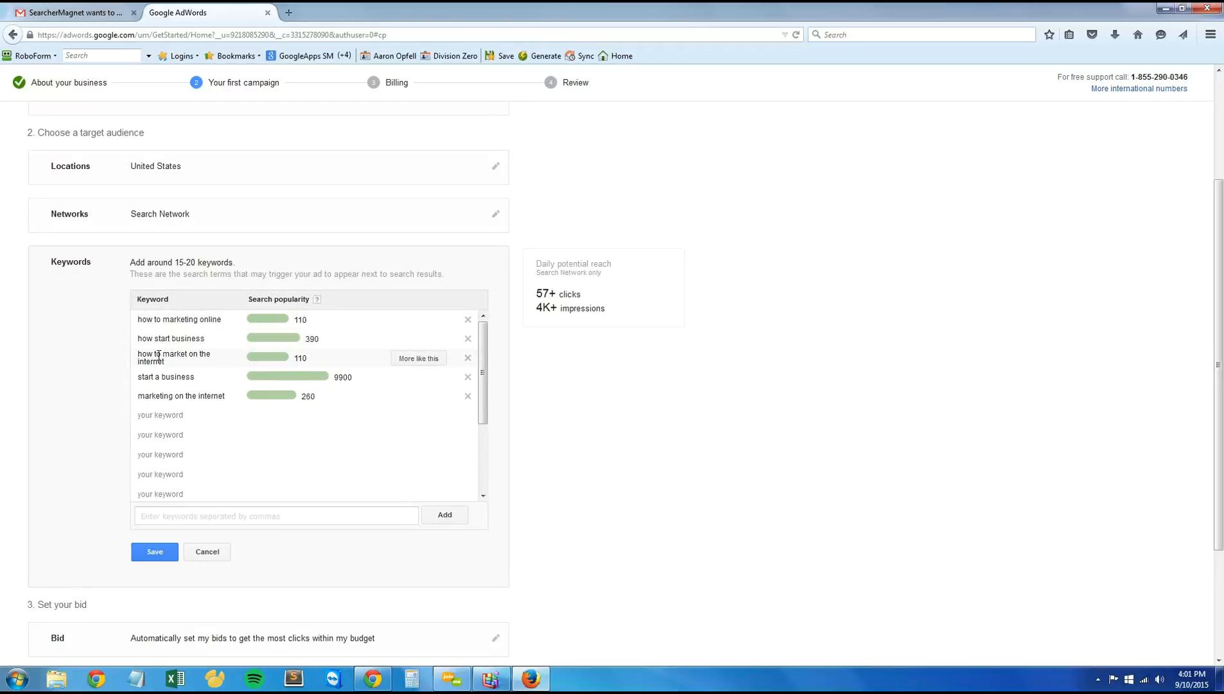
left_click(160, 551)
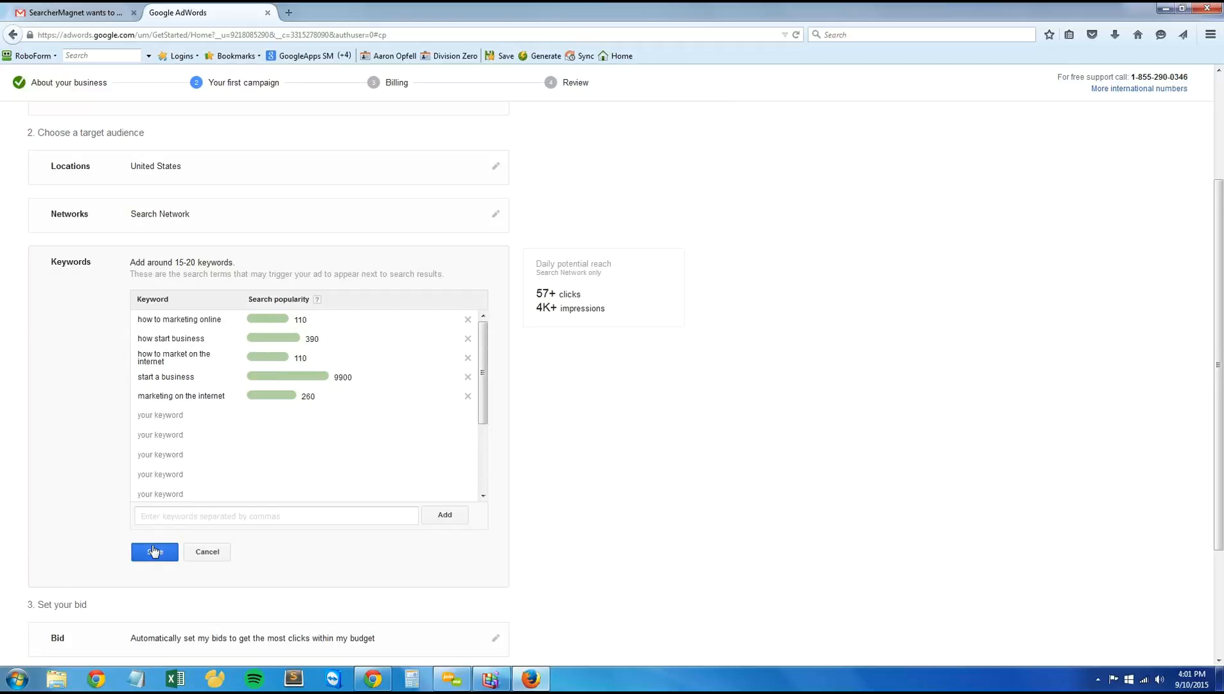
Step: Save the bid setting with bids set automatically to get the most clicks within the budget
scroll(219, 507, "down", 1)
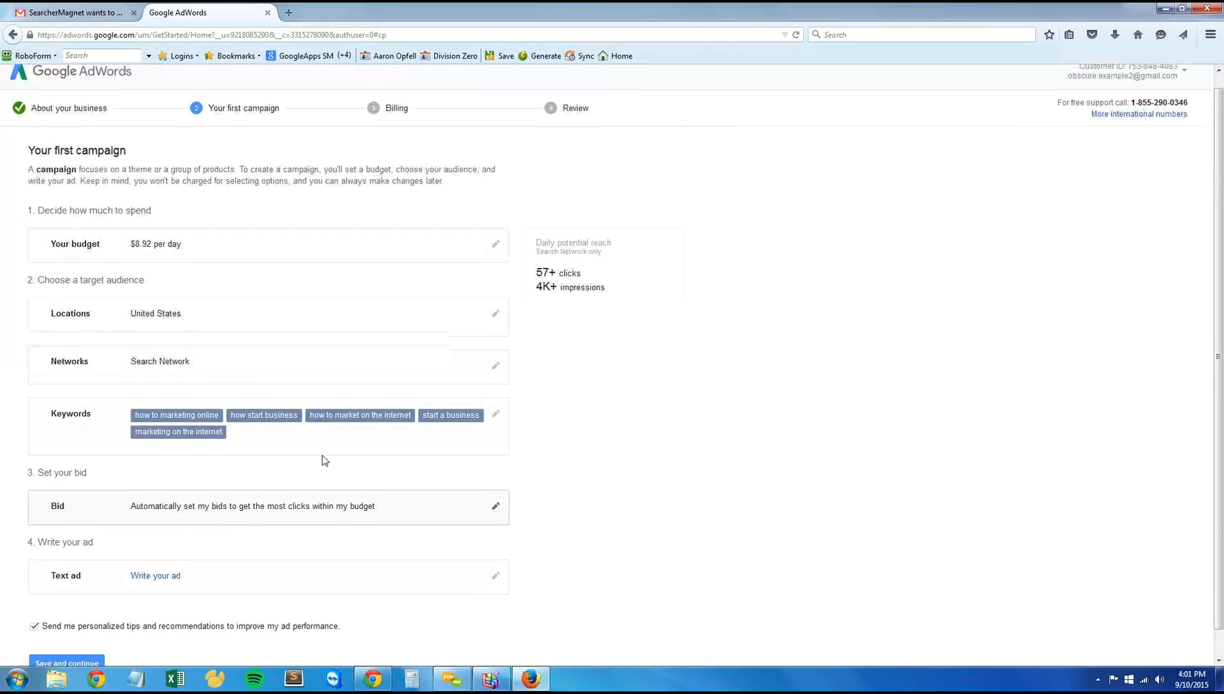
left_click(496, 482)
scroll(209, 474, "down", 2)
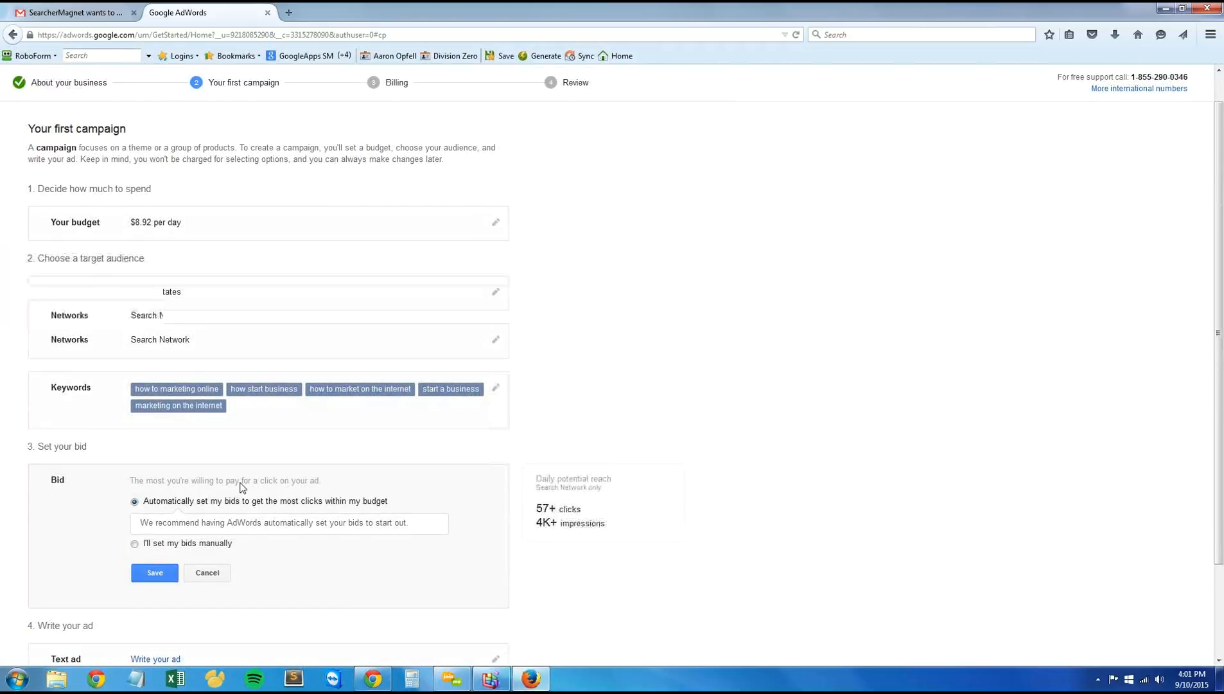
left_click_drag(283, 433, 386, 437)
left_click(387, 436)
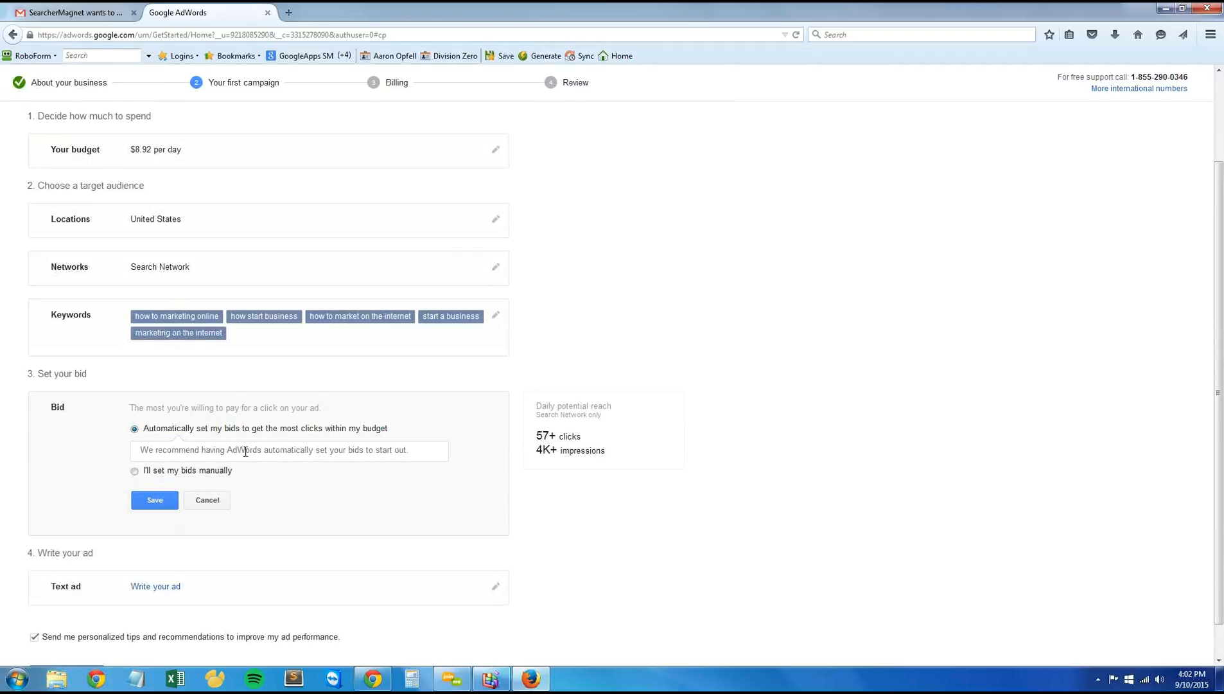
scroll(257, 452, "down", 1)
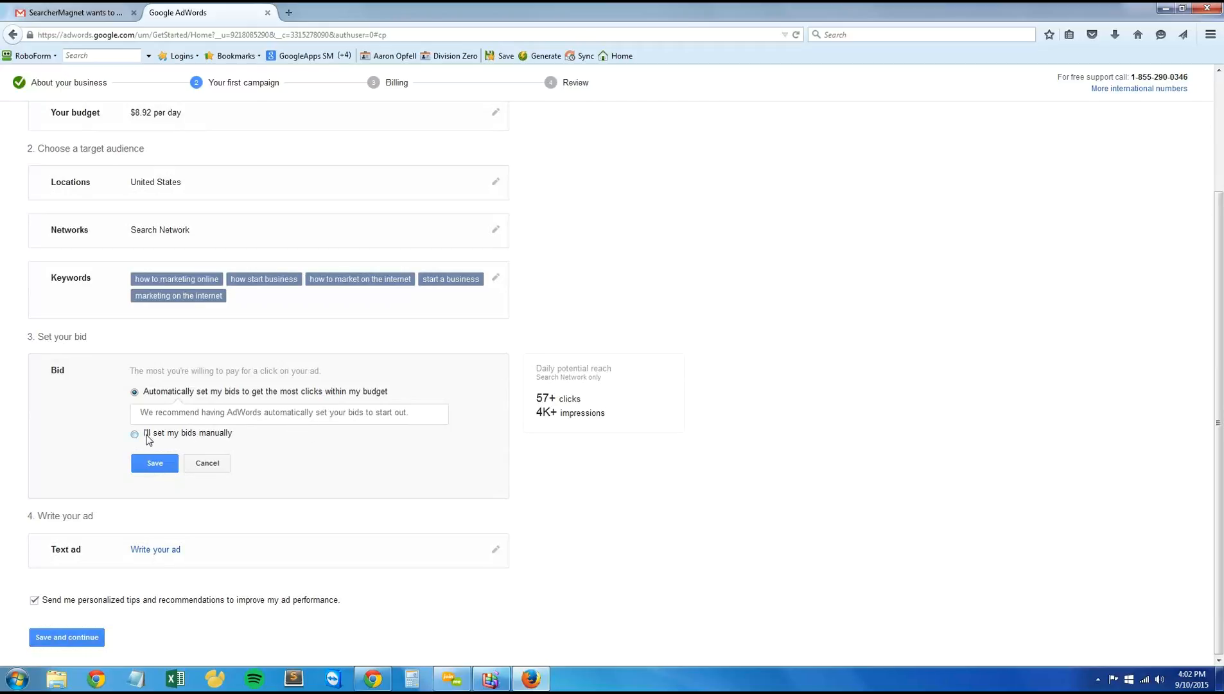
left_click(143, 468)
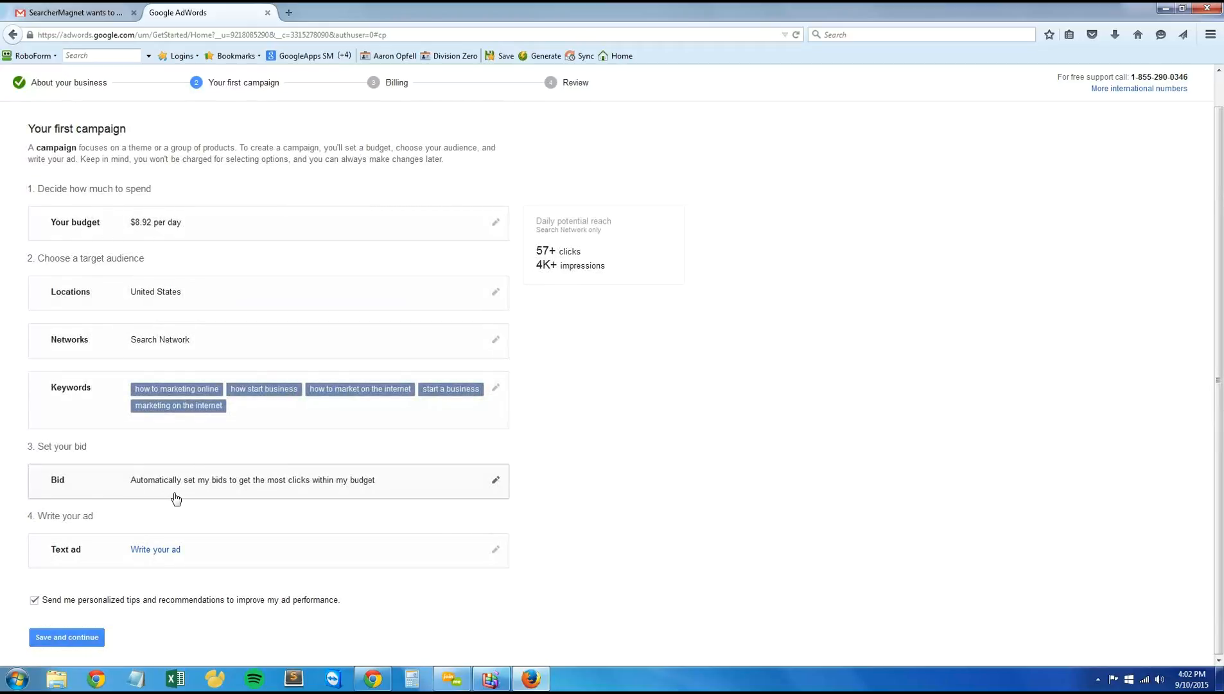
Step: Open the text ad for editing and enter the headline "Don't Start A Business"
left_click(496, 549)
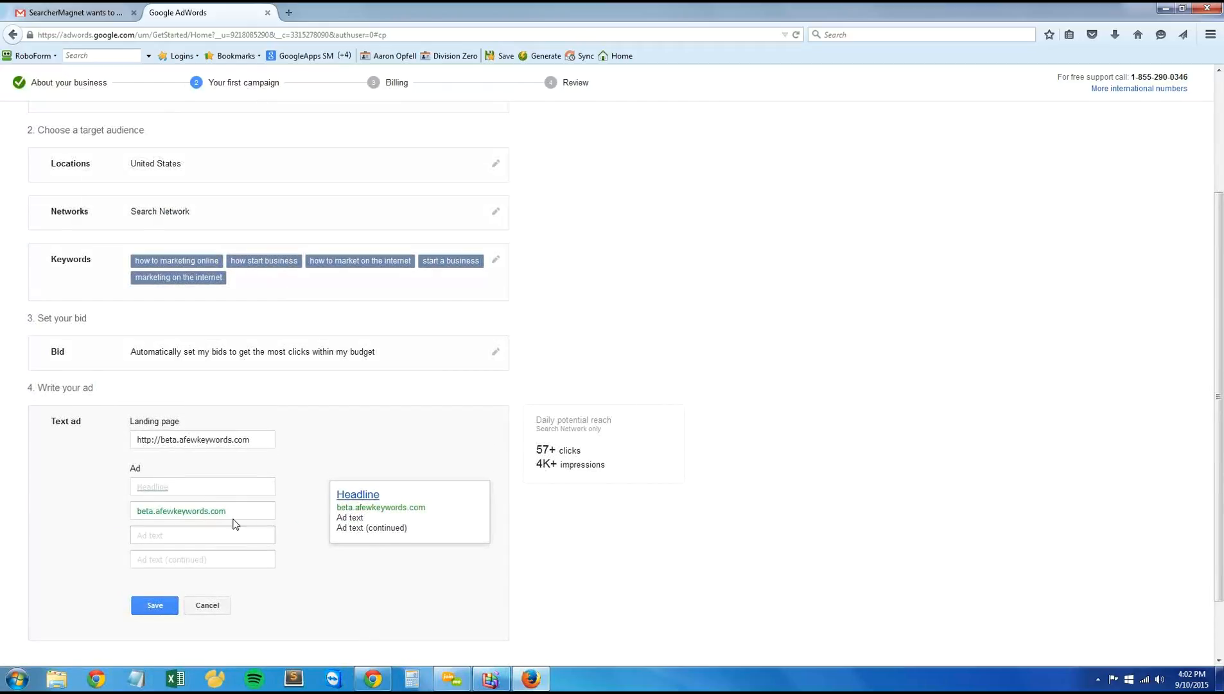
left_click(185, 489)
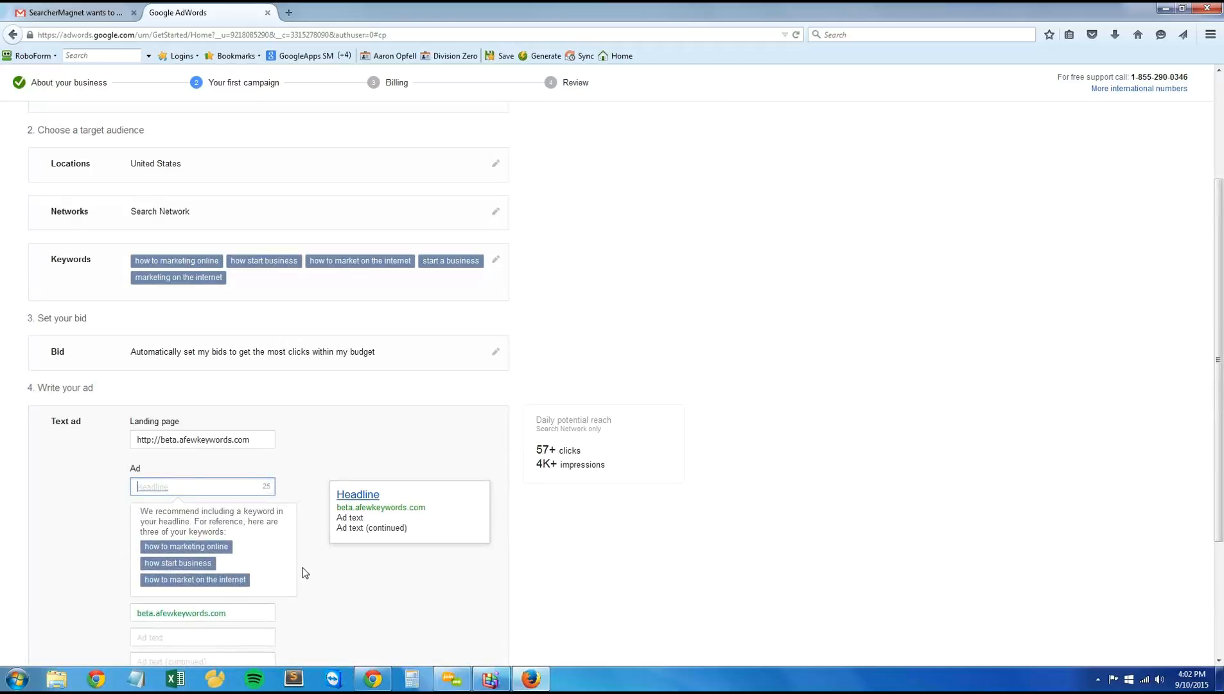
scroll(193, 508, "down", 2)
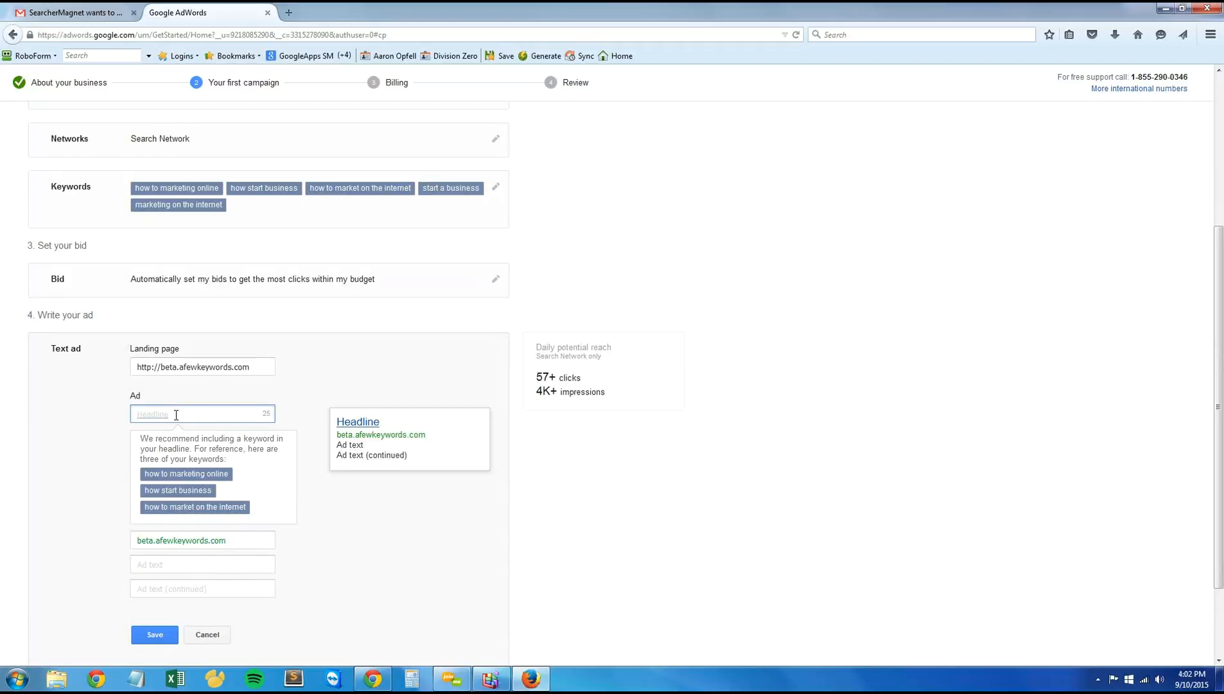
type("Don't Start A Business")
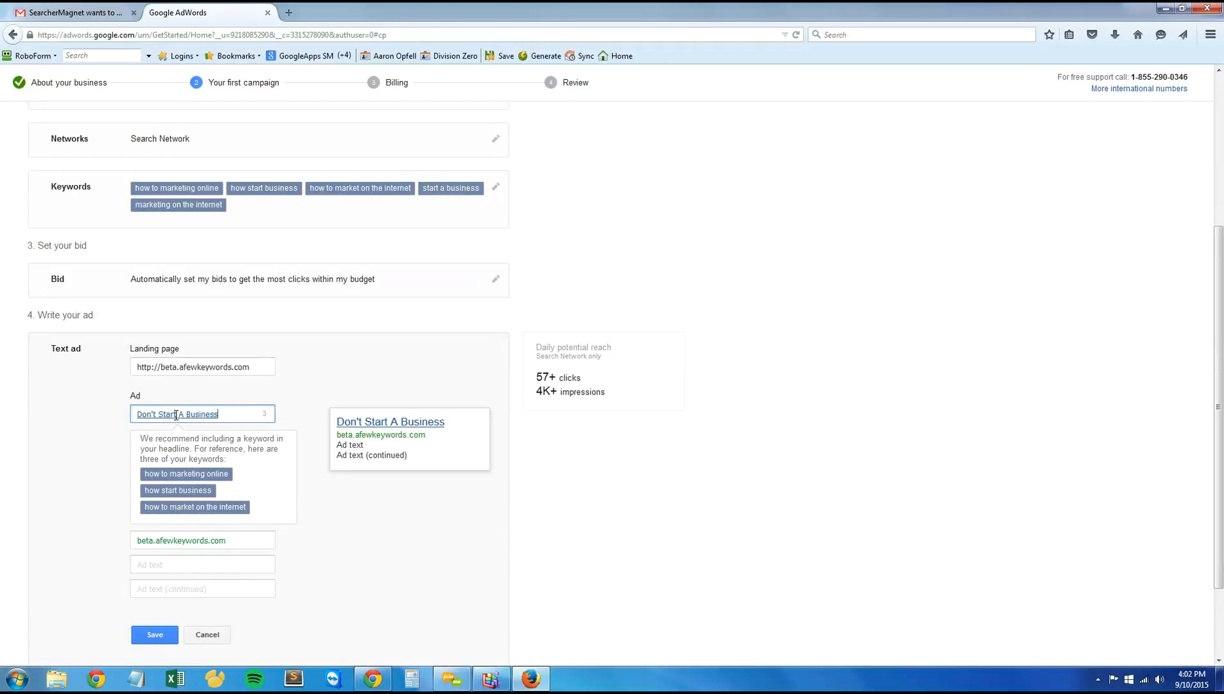
key("Tab")
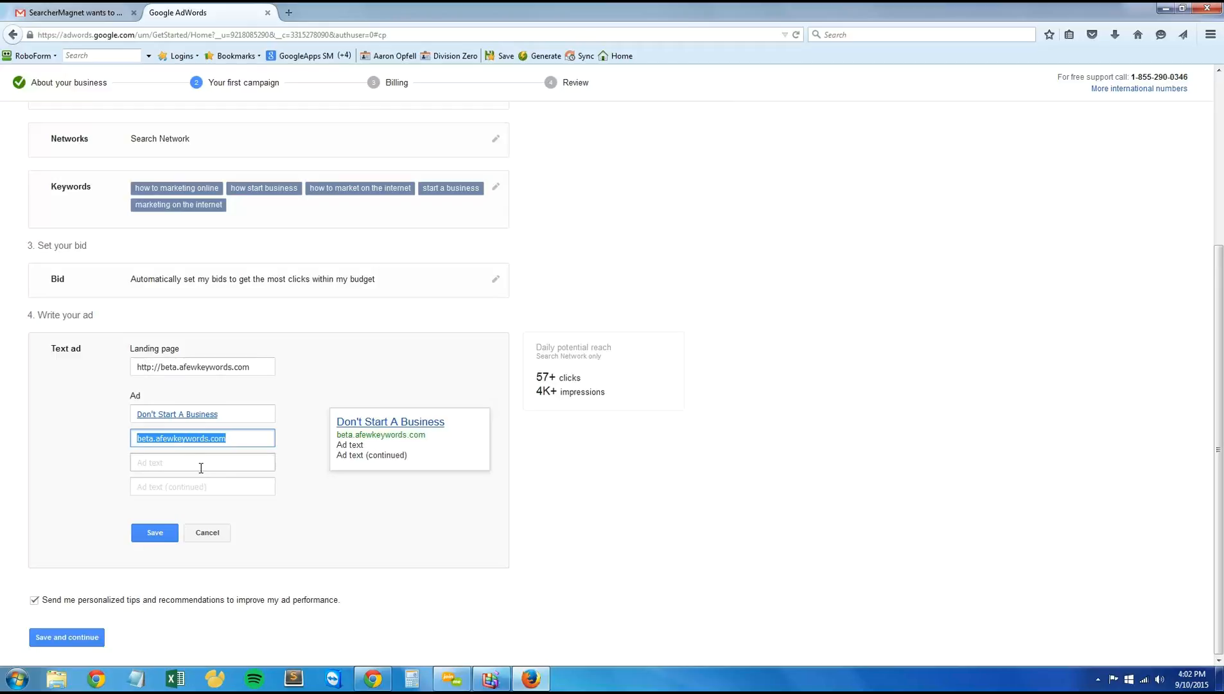
left_click(243, 416)
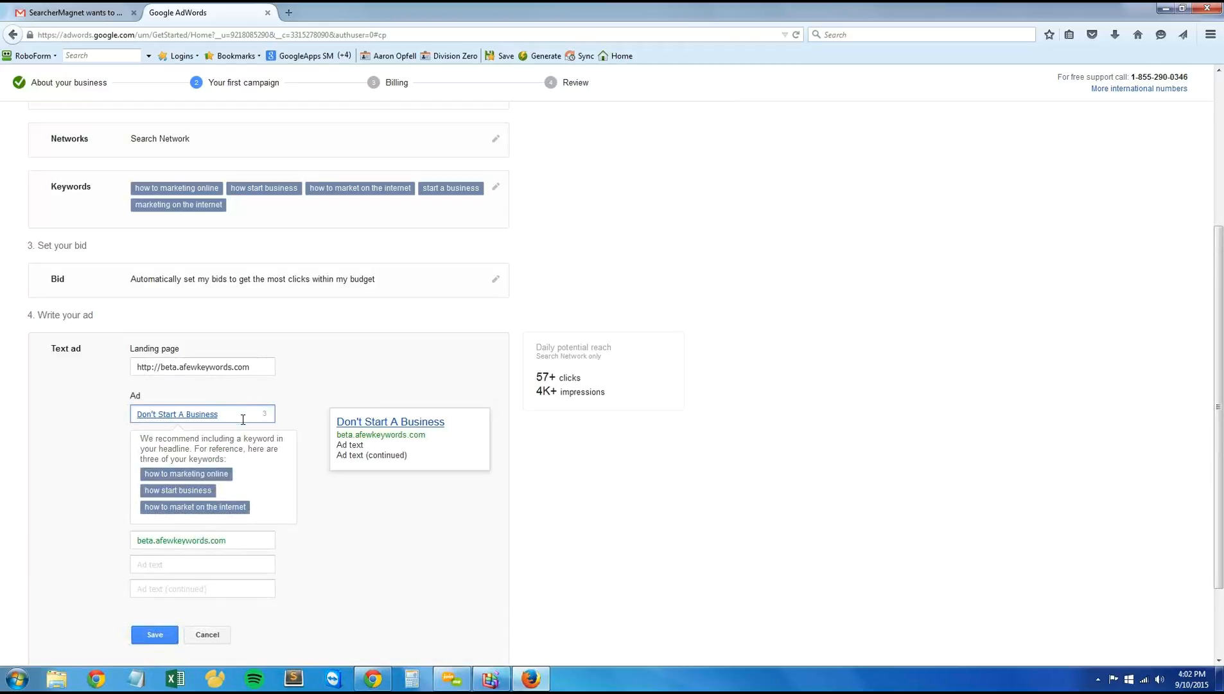
Step: Enter "Before you use our Target Marketing" as the first line of the ad text
left_click(237, 564)
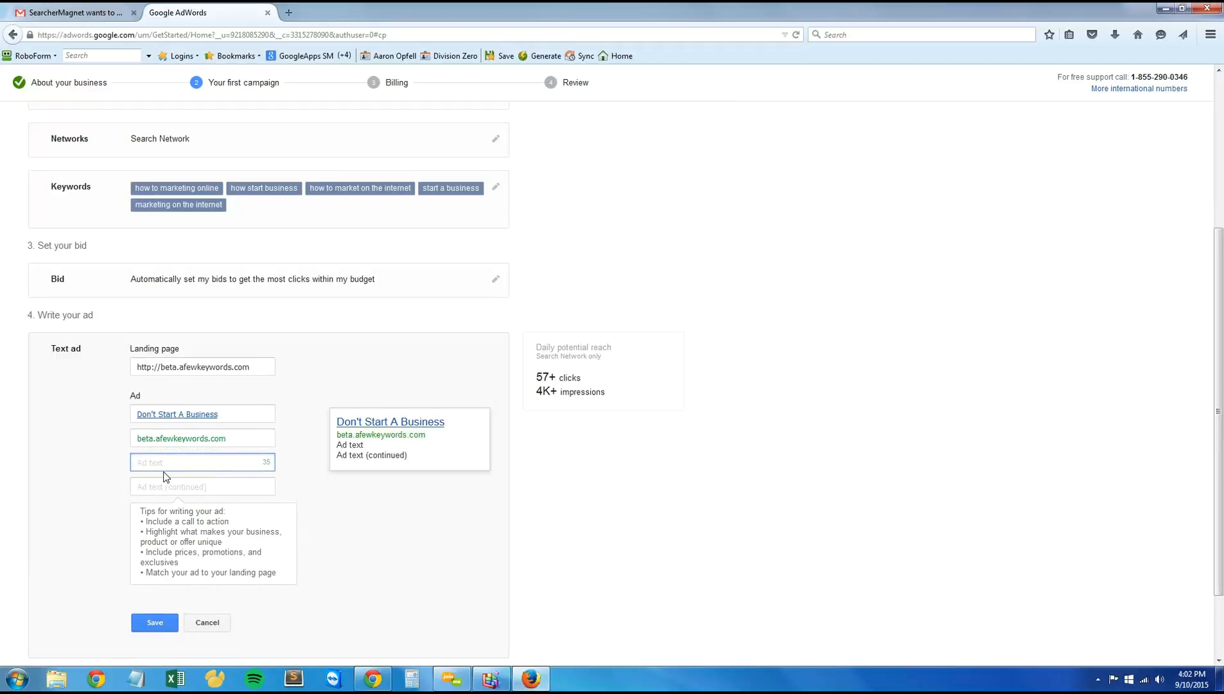
type("Before you read theuse orur Targe")
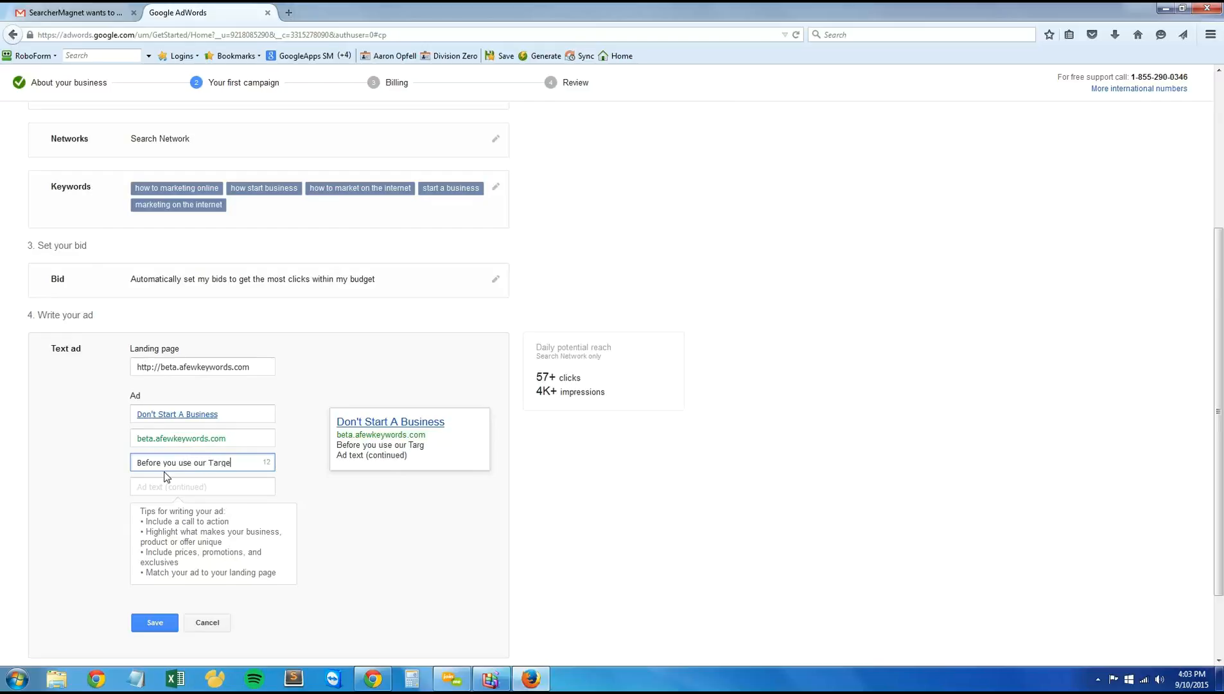
type("t Marketing")
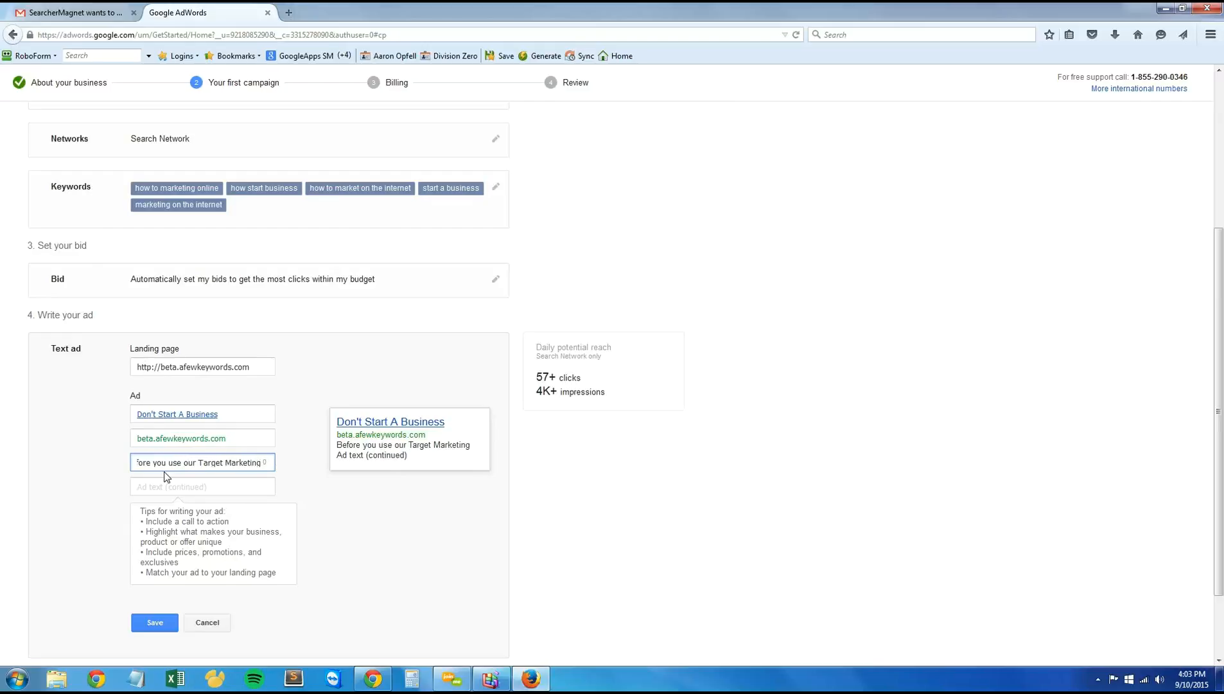
Step: Enter "Software. Just $97. Download Today!" as the second line of the ad text
key("Tab")
type("Softwa")
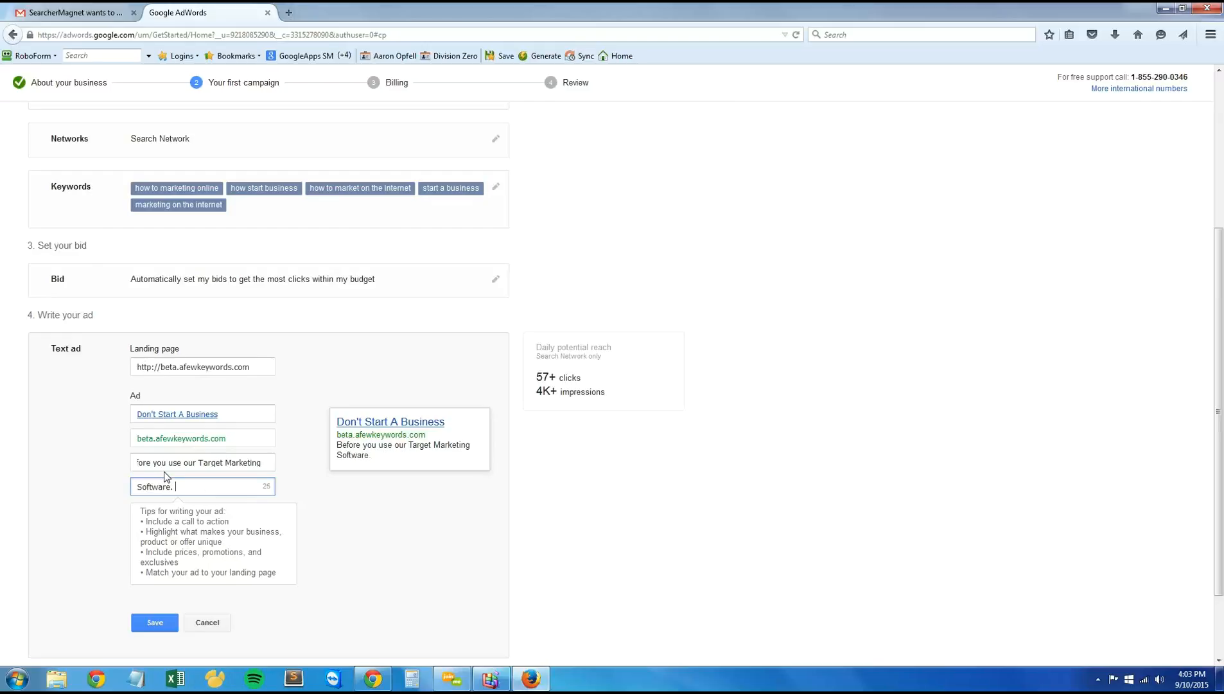
type("re. Just $97.")
left_click_drag(164, 465, 99, 464)
left_click(153, 473)
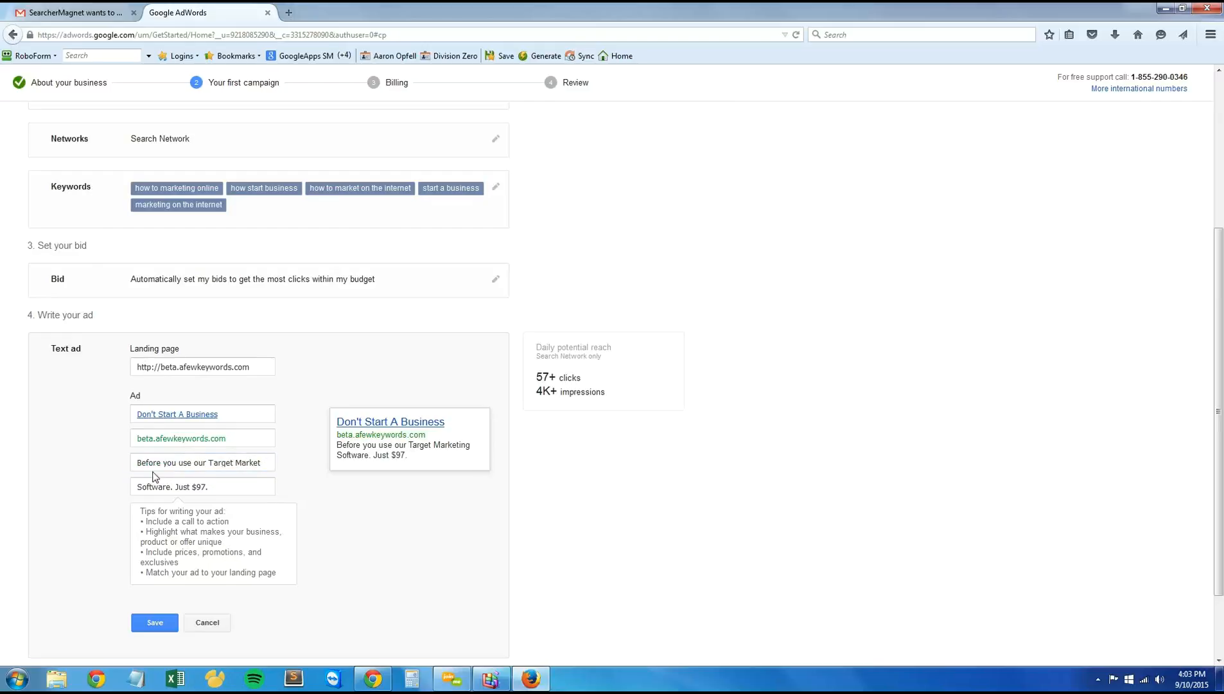
left_click(231, 491)
type("Downloa")
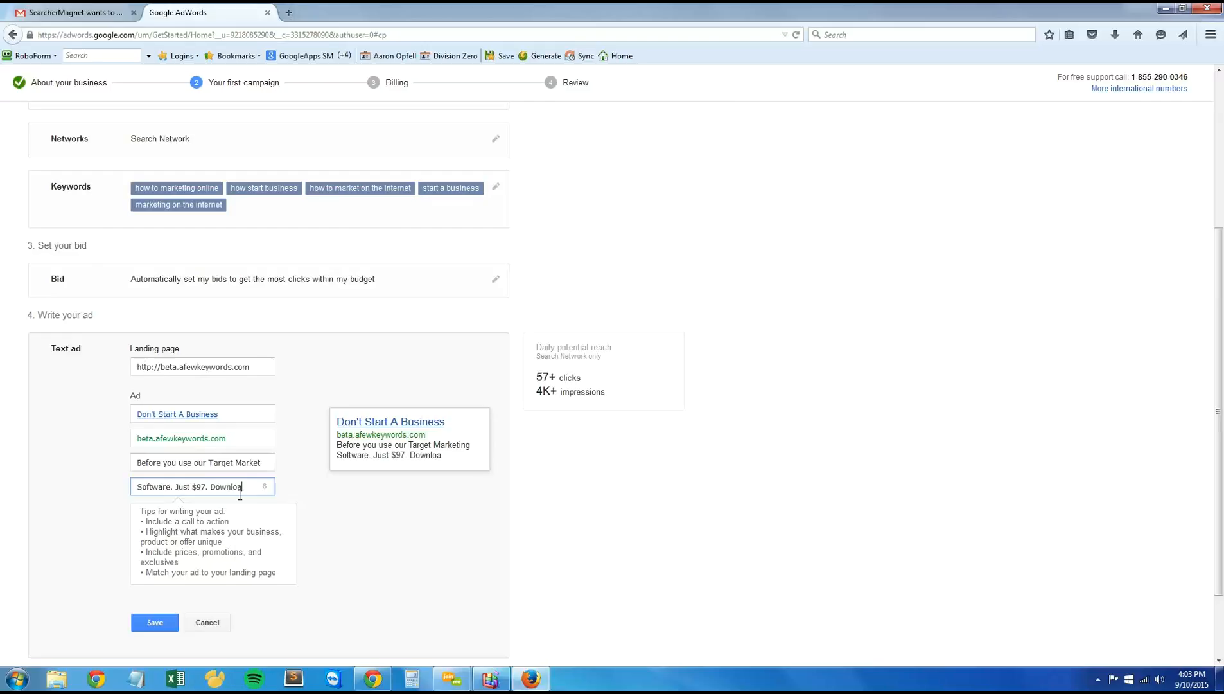
type("d Today!")
left_click(327, 526)
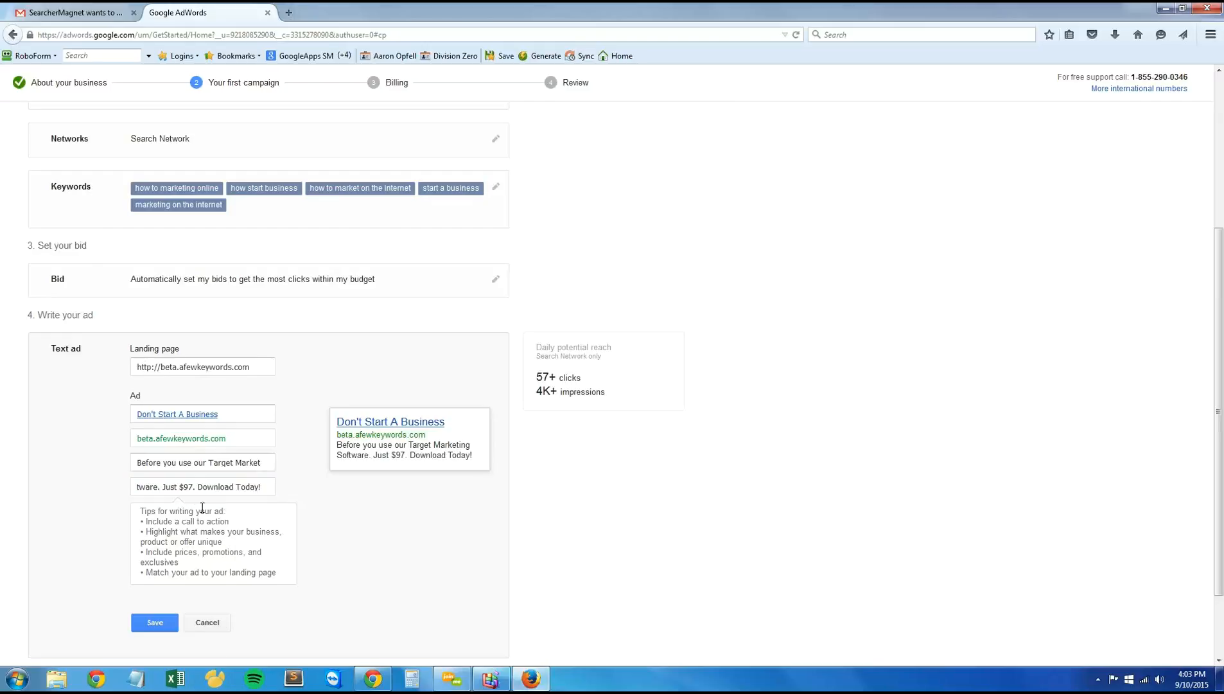
Step: Review both ad text lines against the tips for writing an ad and the ad preview
left_click(222, 461)
left_click(226, 481)
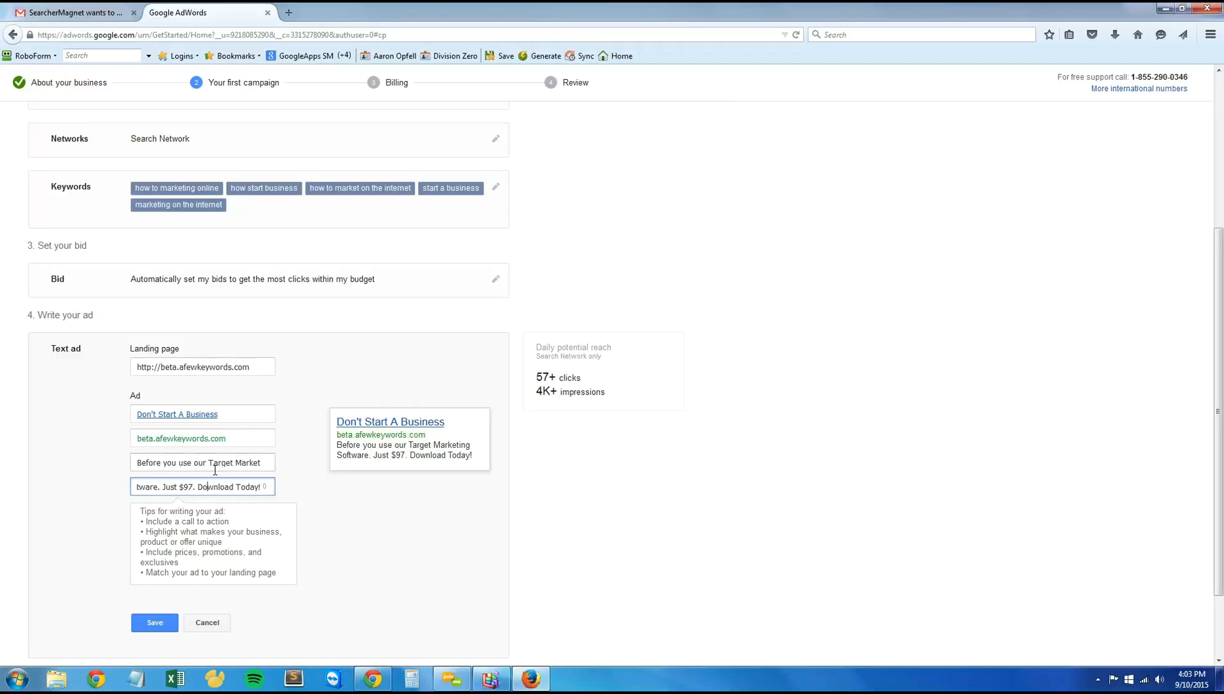
left_click(192, 466)
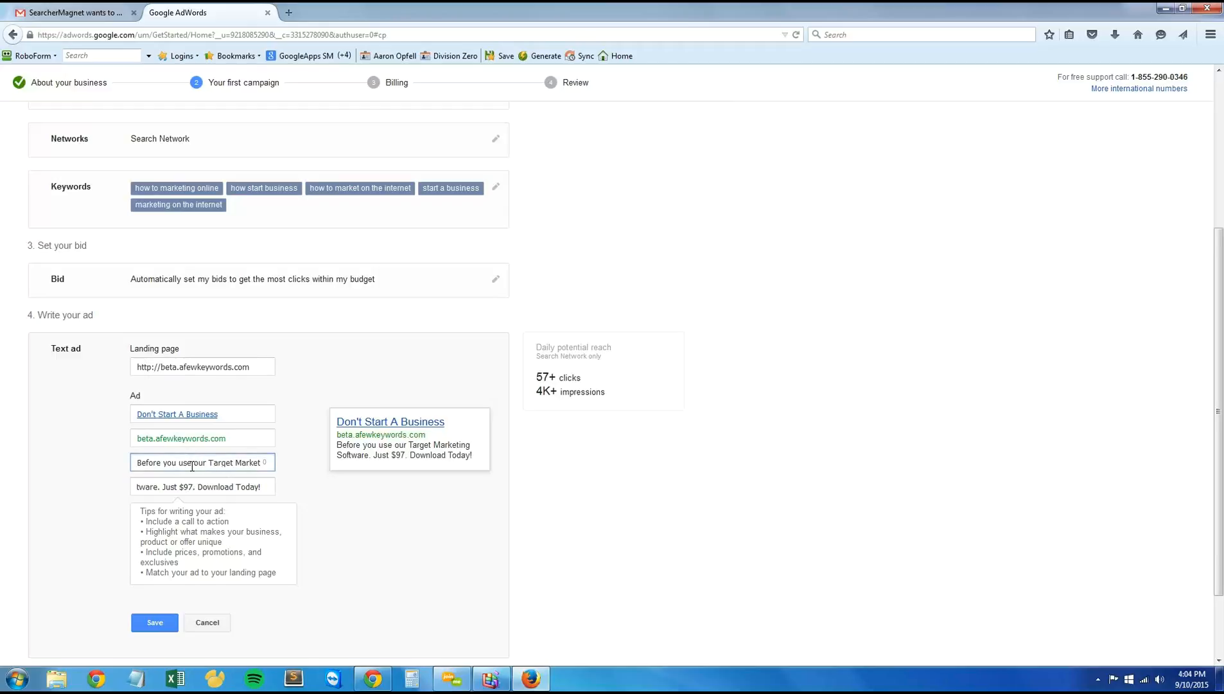
left_click(185, 491)
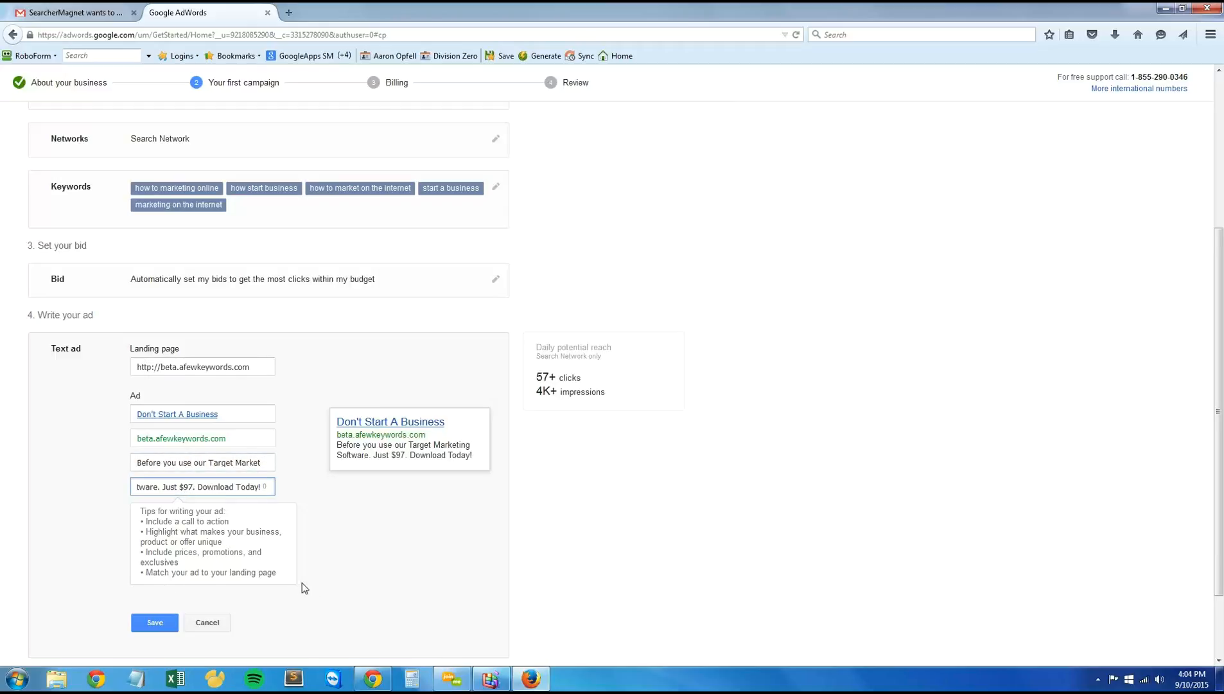
left_click_drag(277, 575, 139, 514)
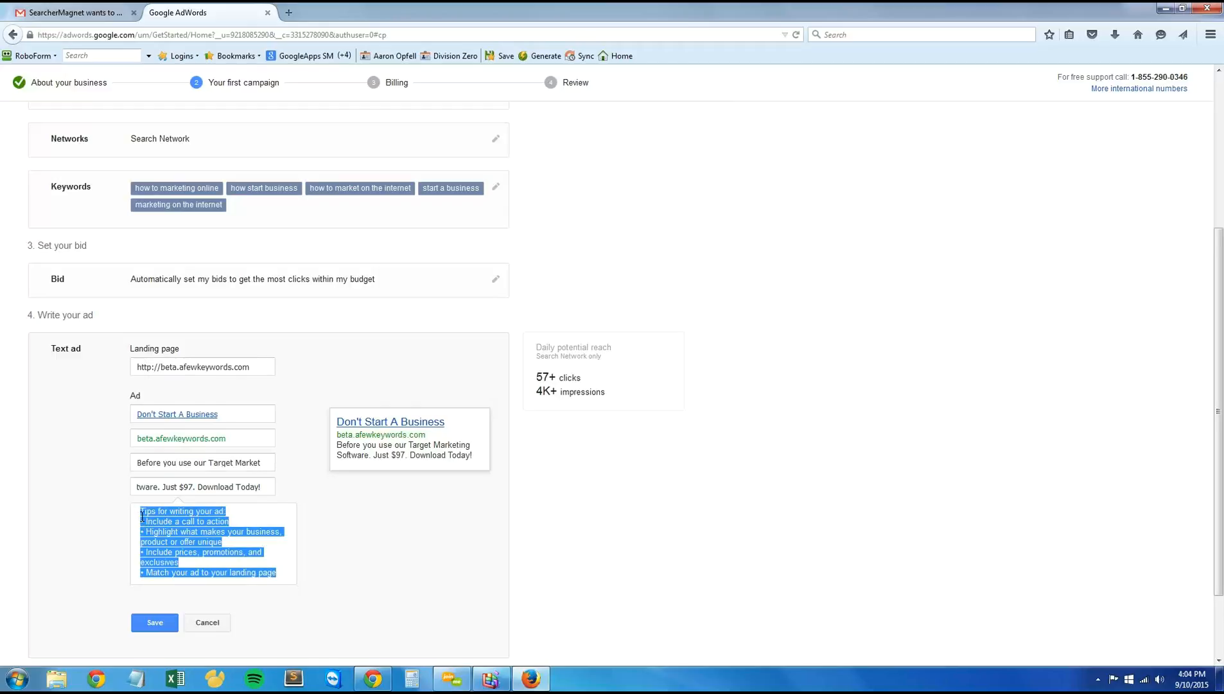
left_click(142, 528)
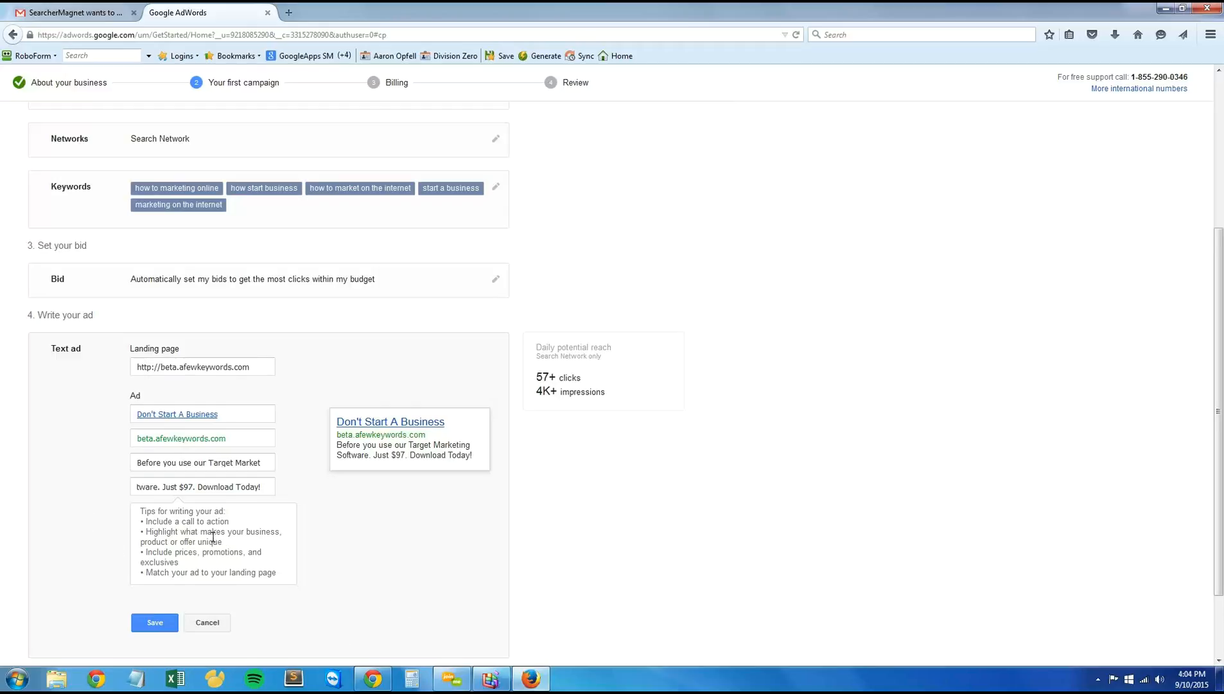
scroll(182, 560, "down", 2)
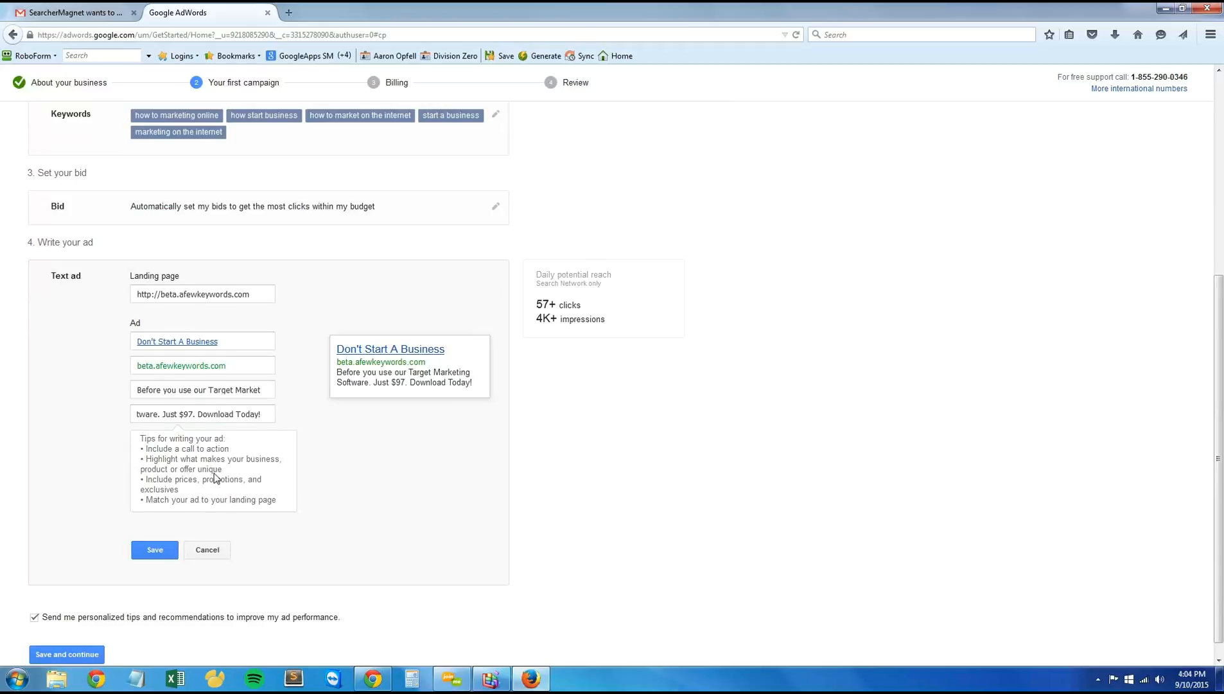
scroll(293, 528, "up", 4)
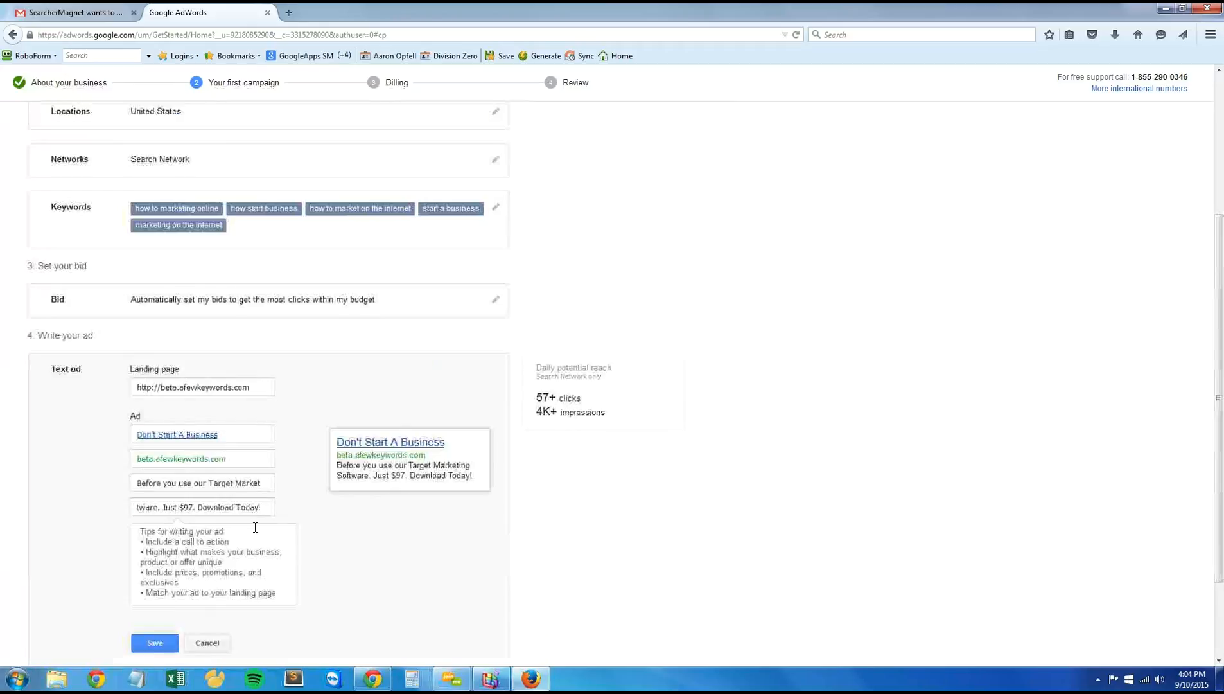
scroll(274, 553, "down", 4)
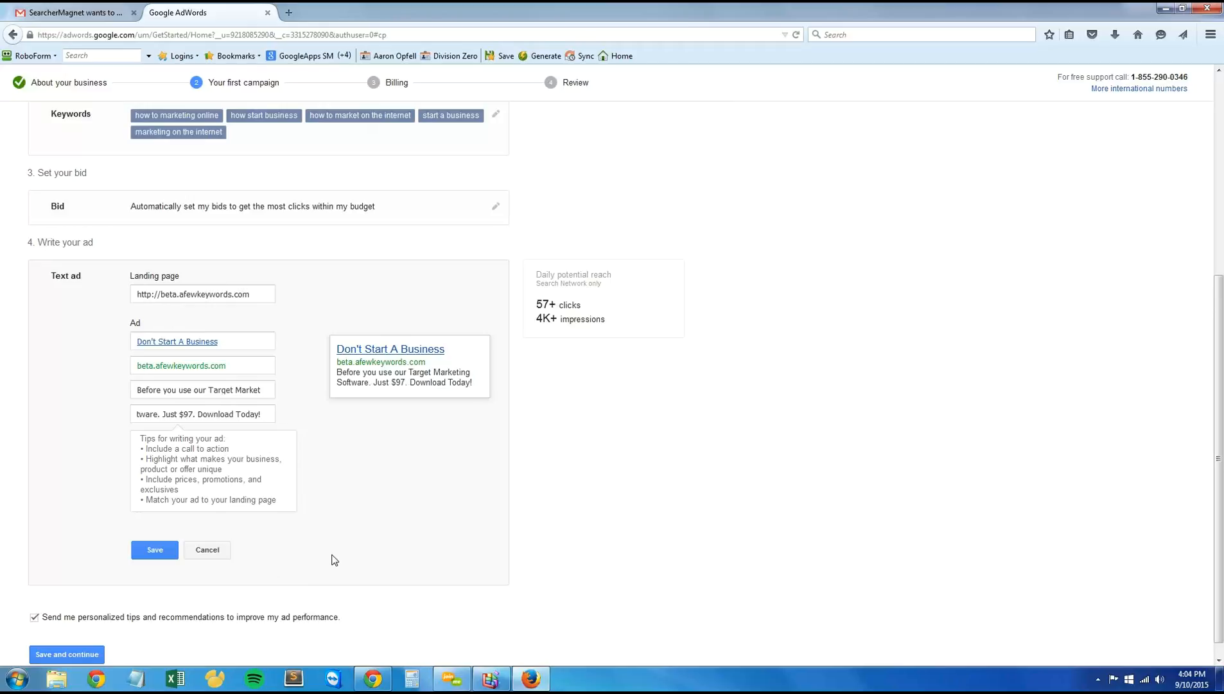
scroll(334, 557, "down", 1)
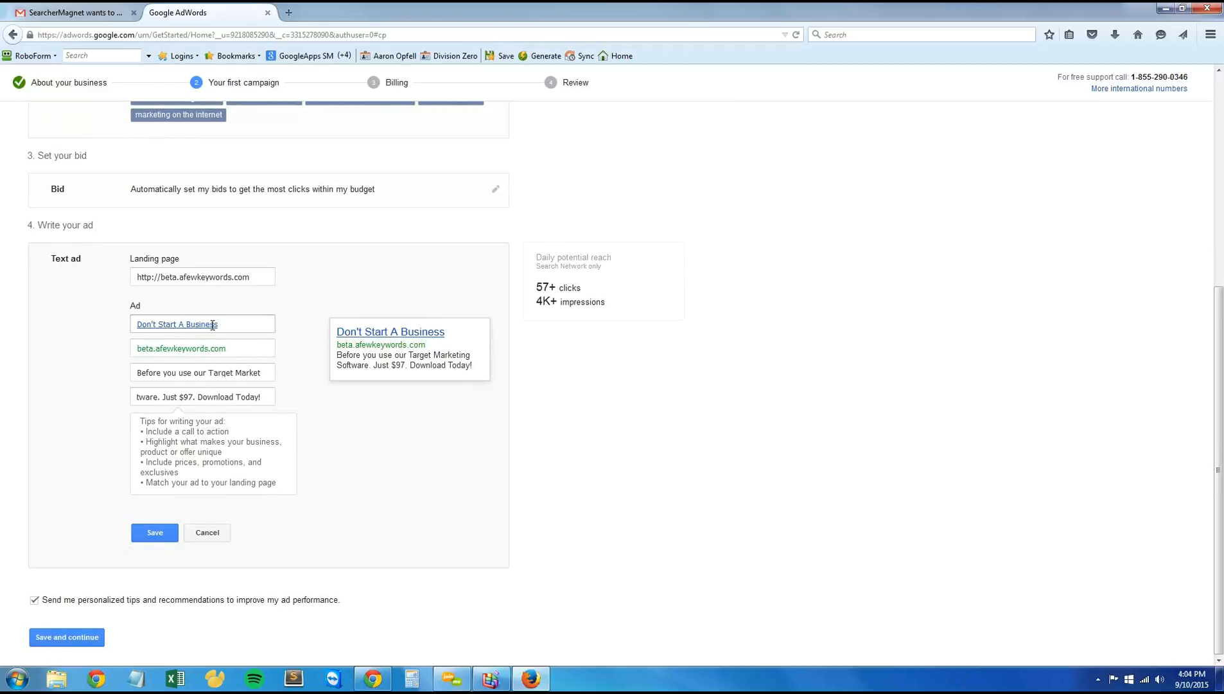
Step: Save the text ad, then save the campaign and continue to billing
left_click(185, 397)
left_click(268, 468)
left_click(149, 534)
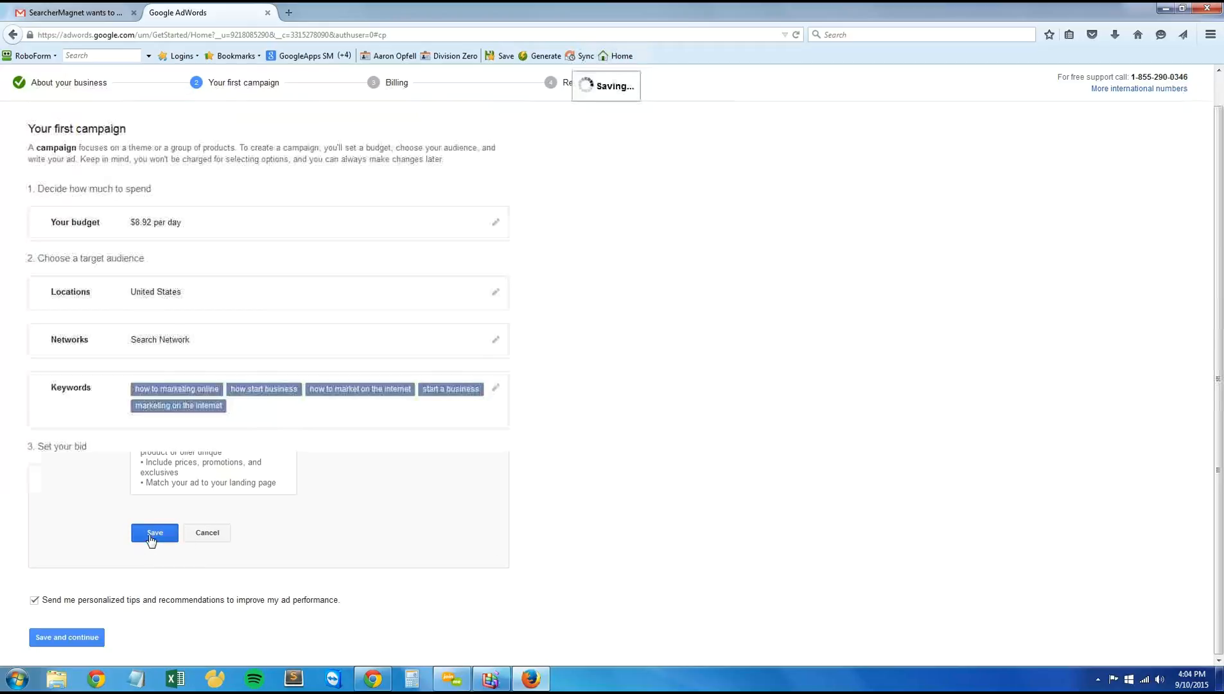
left_click(81, 638)
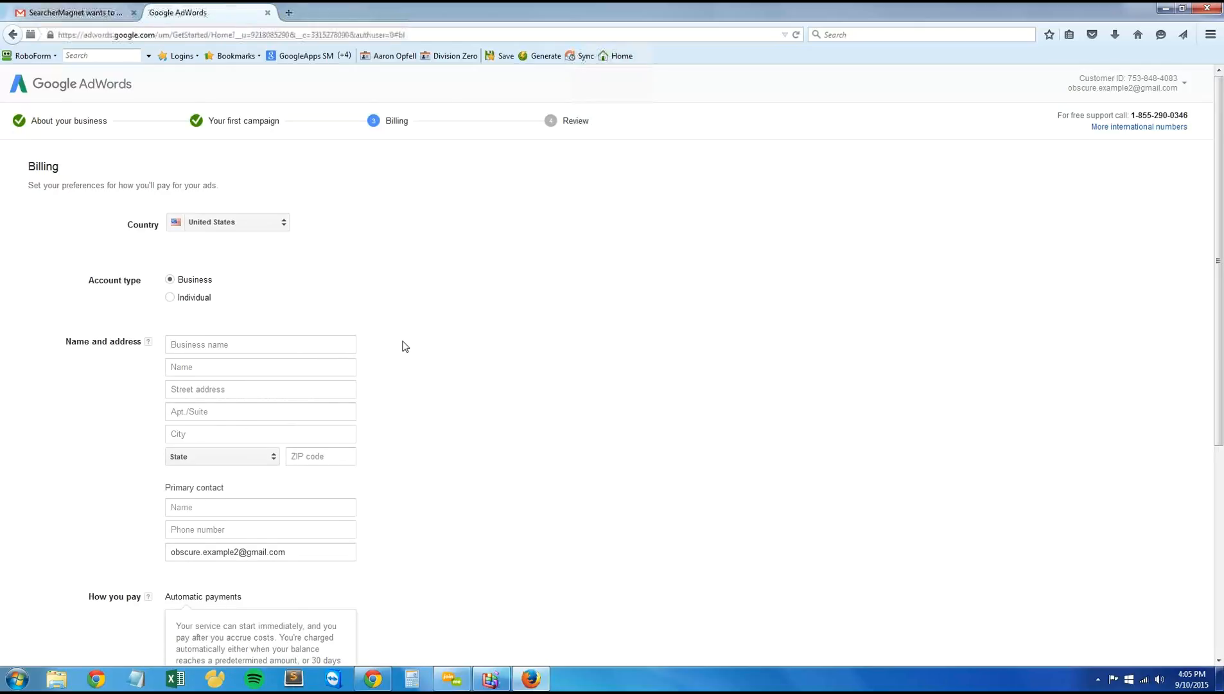
Step: Copy the promotional code from the AdWords email in Gmail and apply it as the introductory offer in the AdWords billing form
scroll(405, 347, "down", 8)
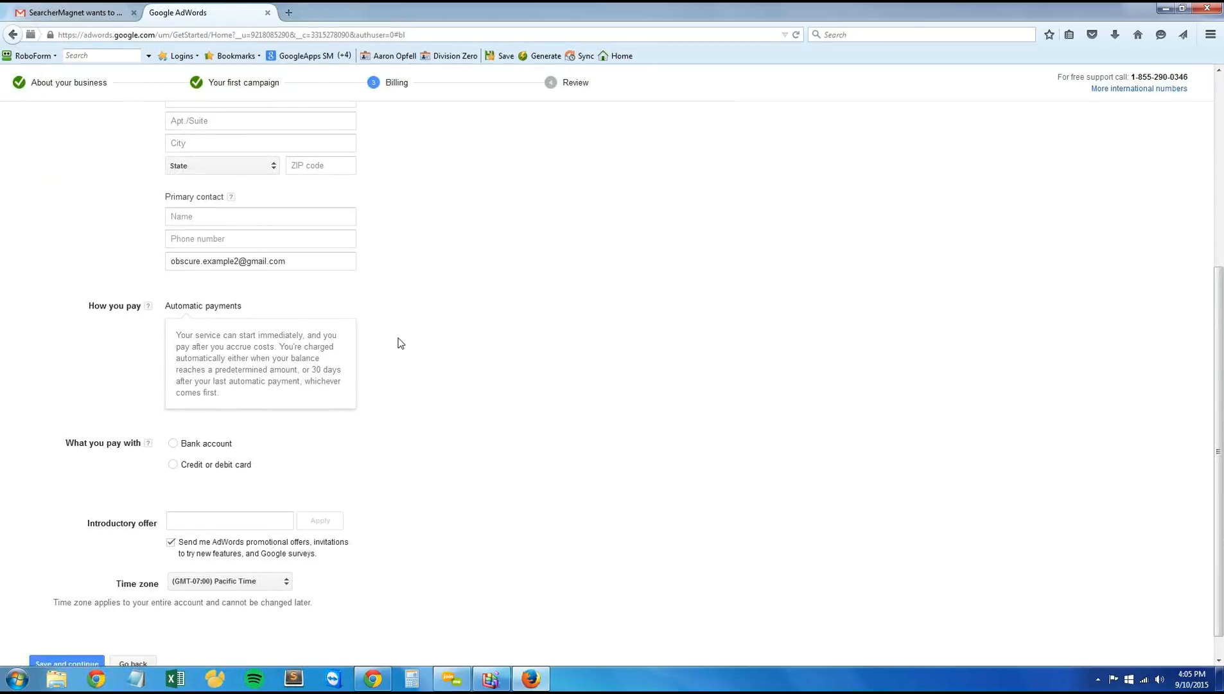
left_click(70, 12)
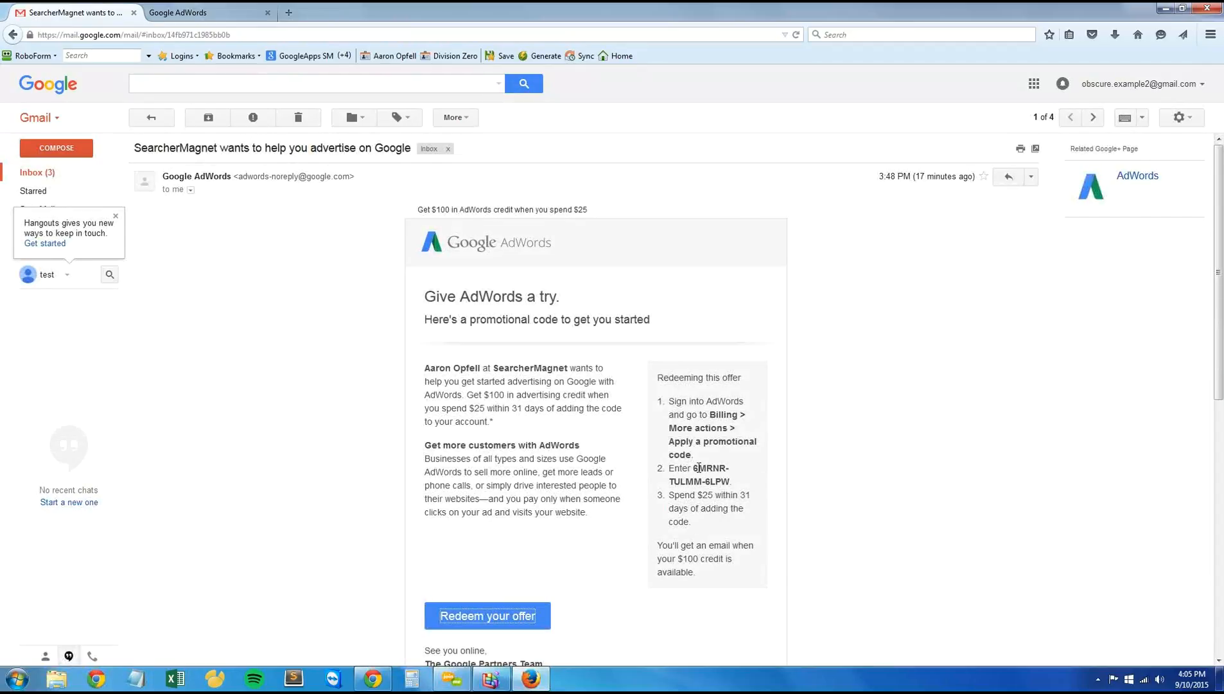
left_click_drag(694, 468, 730, 483)
key("ctrl+c")
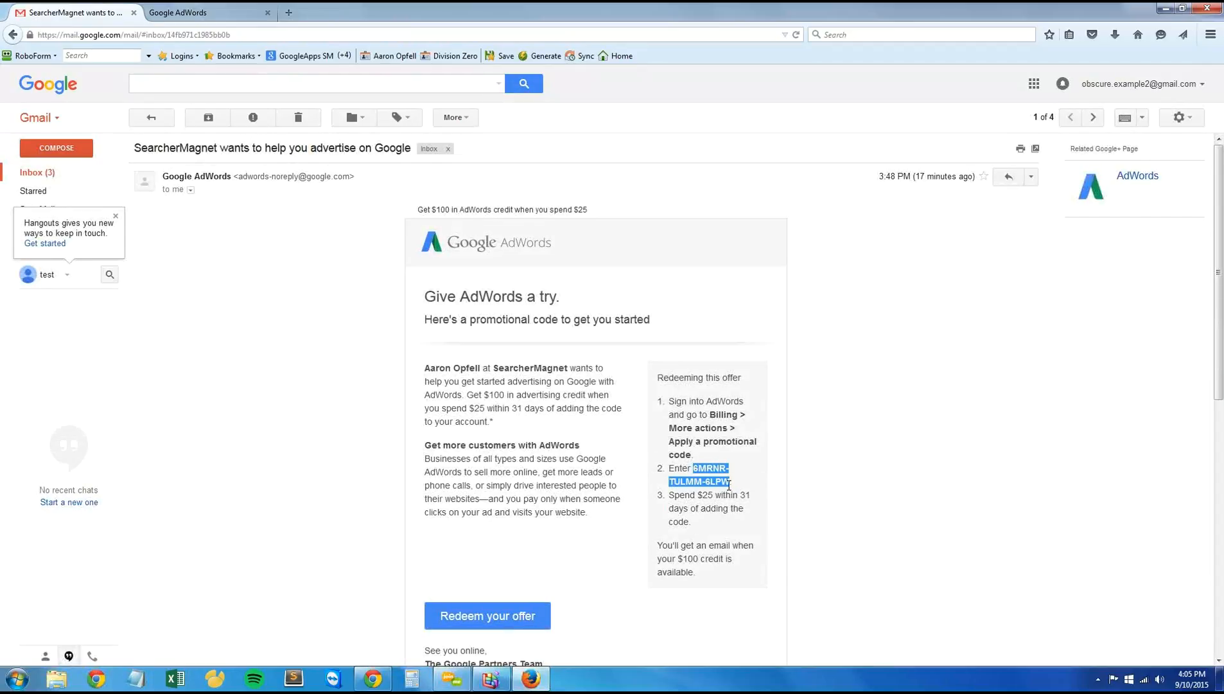
left_click(190, 8)
left_click(218, 518)
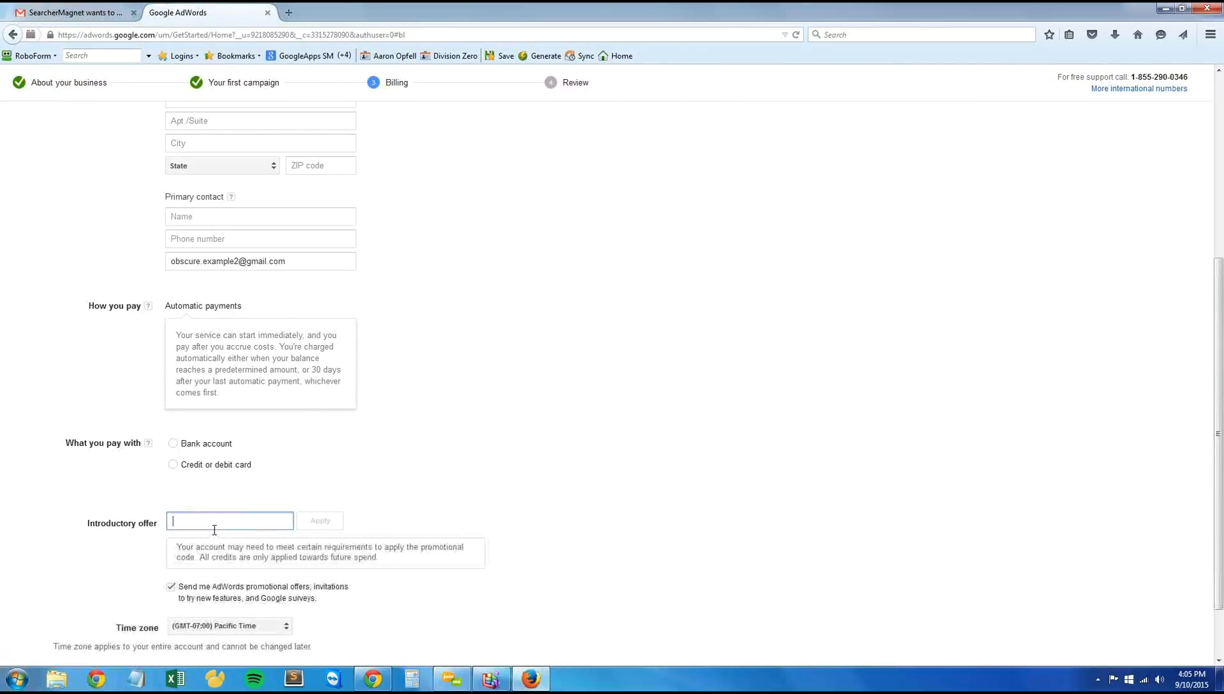
key("ctrl+v")
left_click(320, 521)
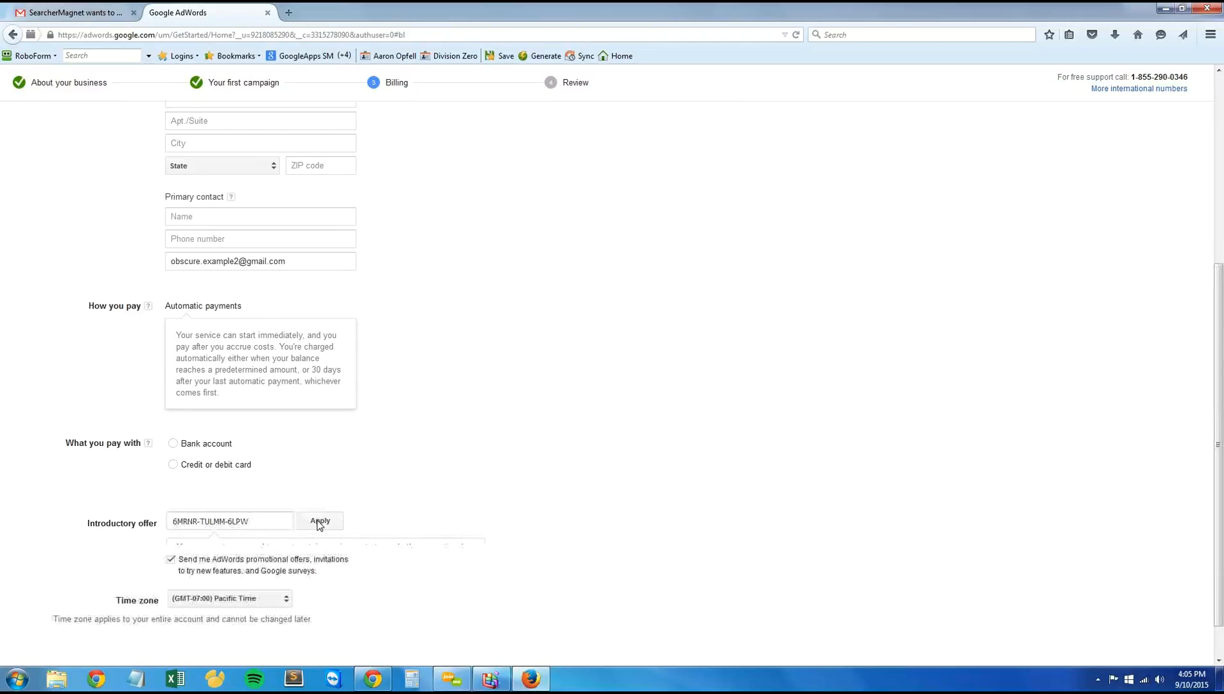
Step: Choose a credit or debit card as the payment method in the billing form
left_click(172, 465)
scroll(391, 515, "down", 4)
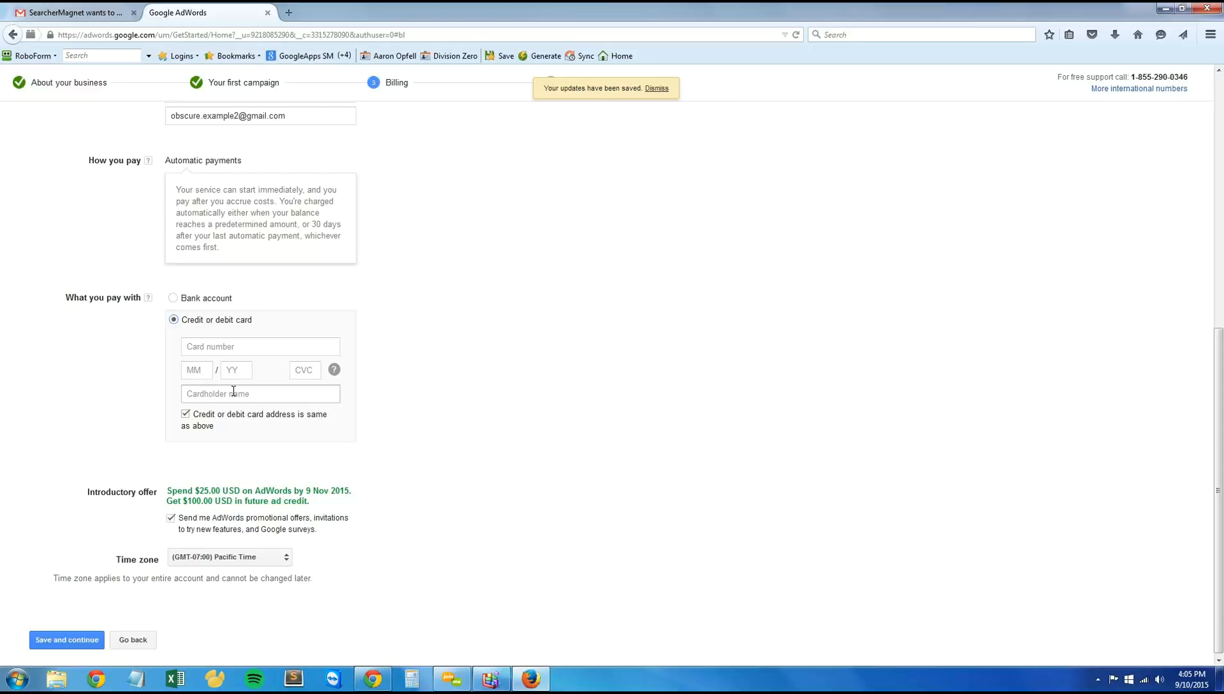
scroll(434, 492, "up", 3)
scroll(431, 486, "down", 1)
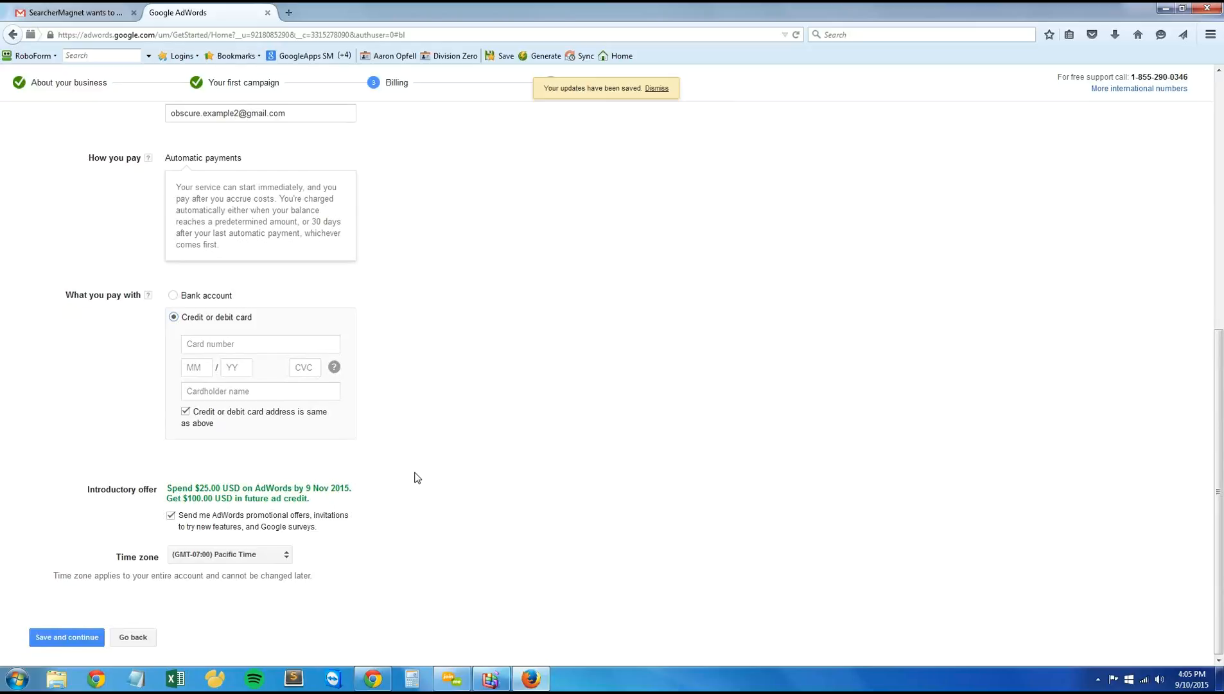
Step: Review the whole billing form, from country, account type, address and contact fields to card details, introductory offer and time zone
scroll(383, 477, "up", 7)
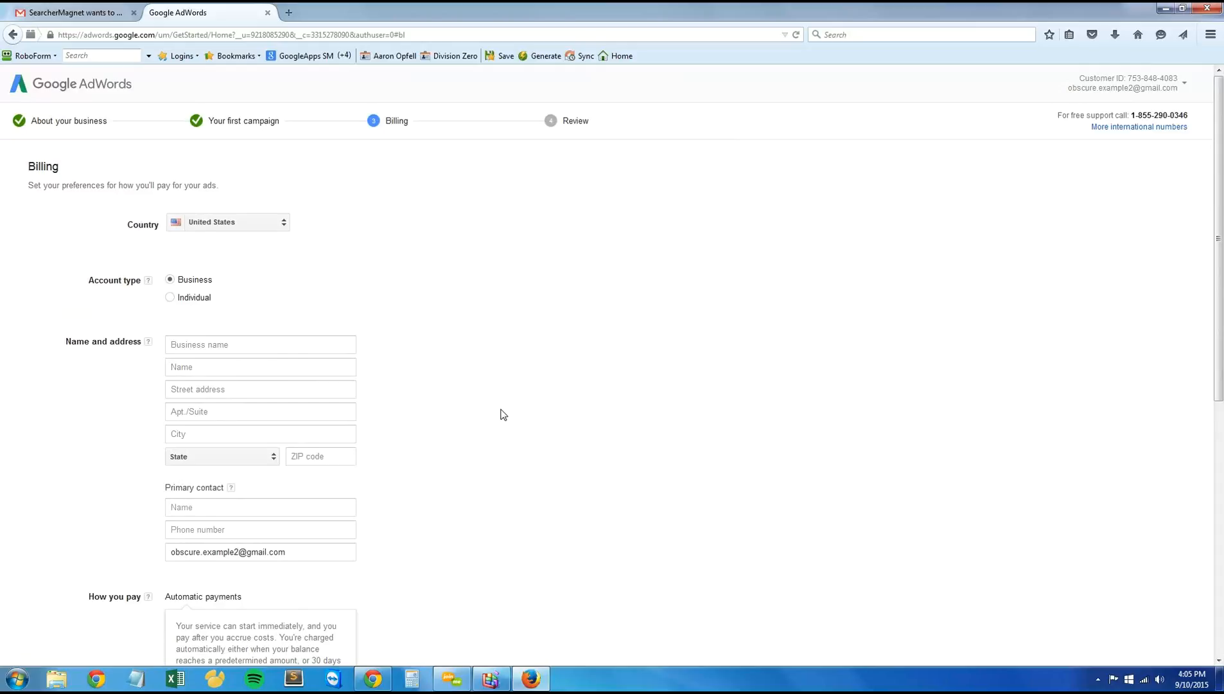
scroll(495, 415, "down", 5)
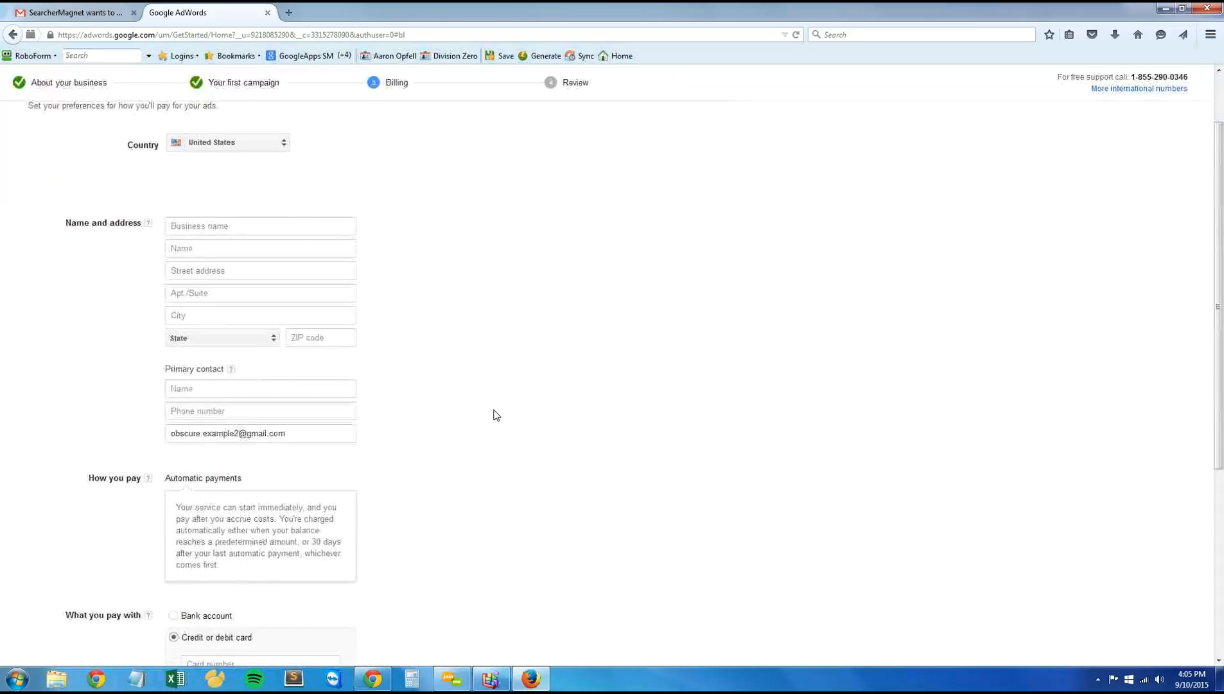
scroll(500, 432, "down", 3)
scroll(498, 434, "up", 8)
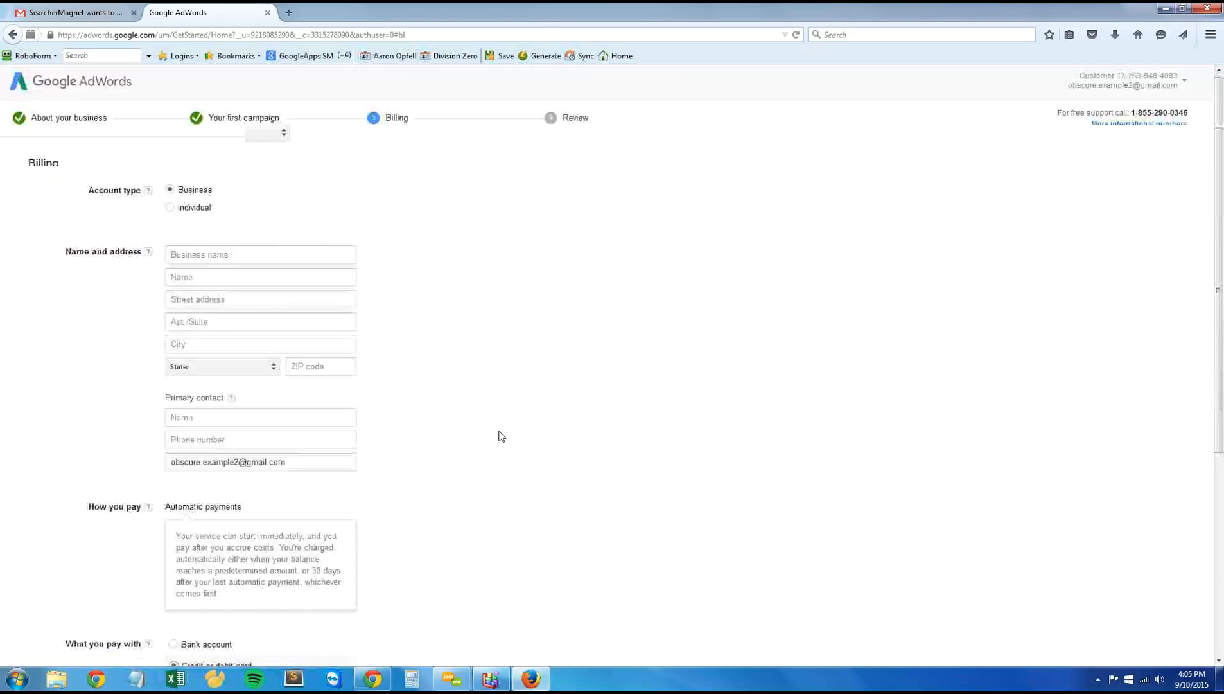
scroll(437, 429, "down", 8)
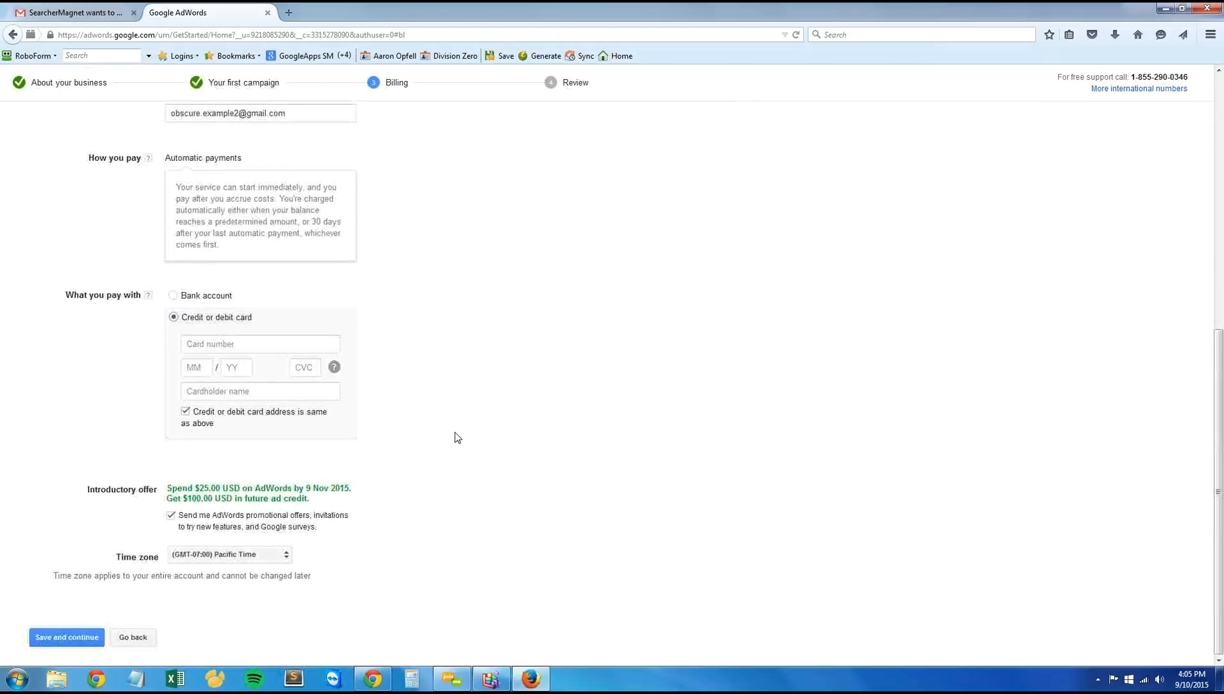
scroll(459, 435, "up", 8)
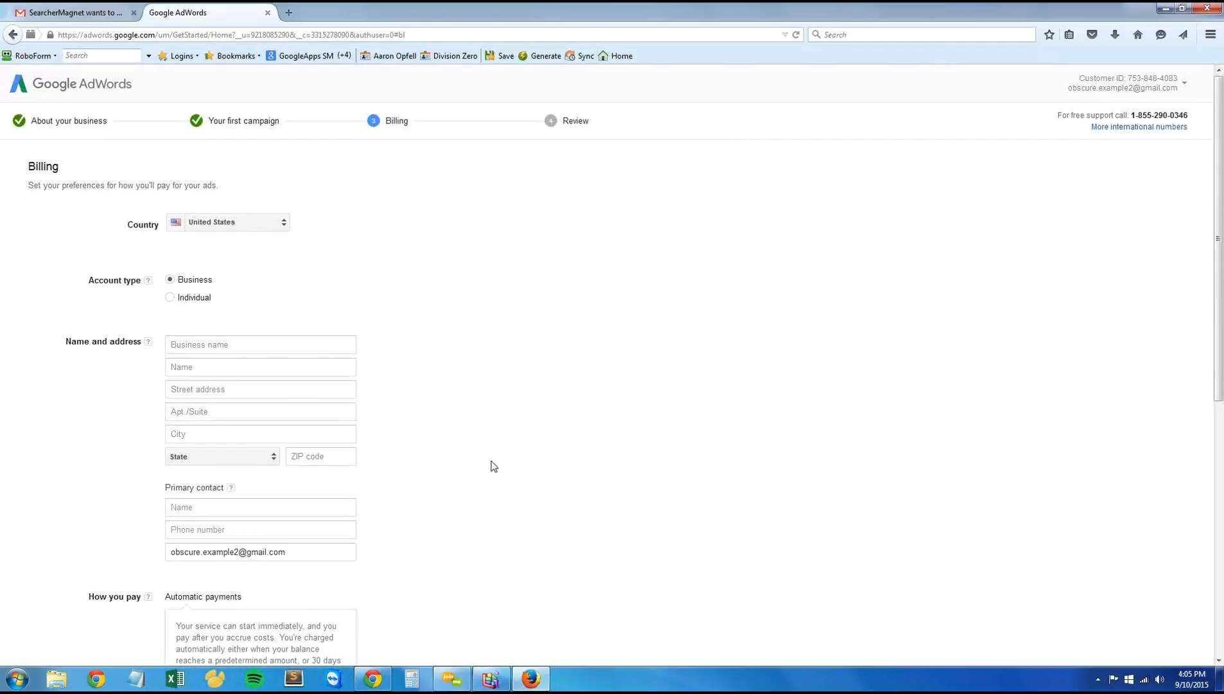
scroll(491, 469, "down", 1)
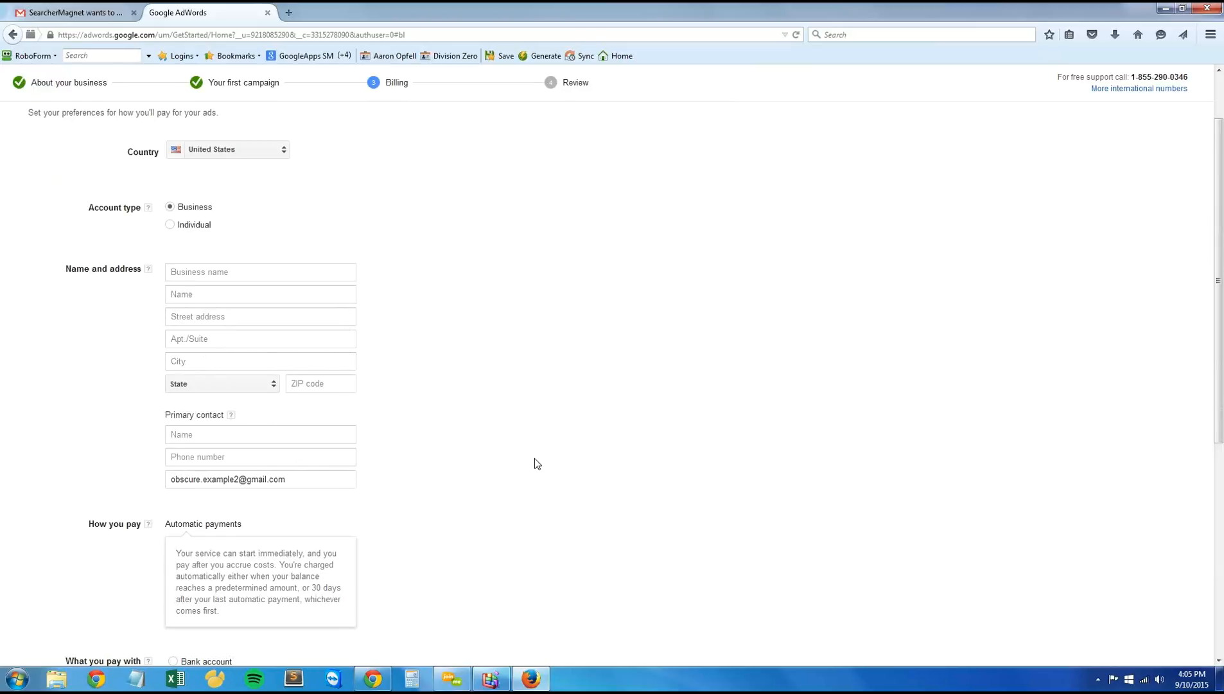
scroll(524, 467, "up", 2)
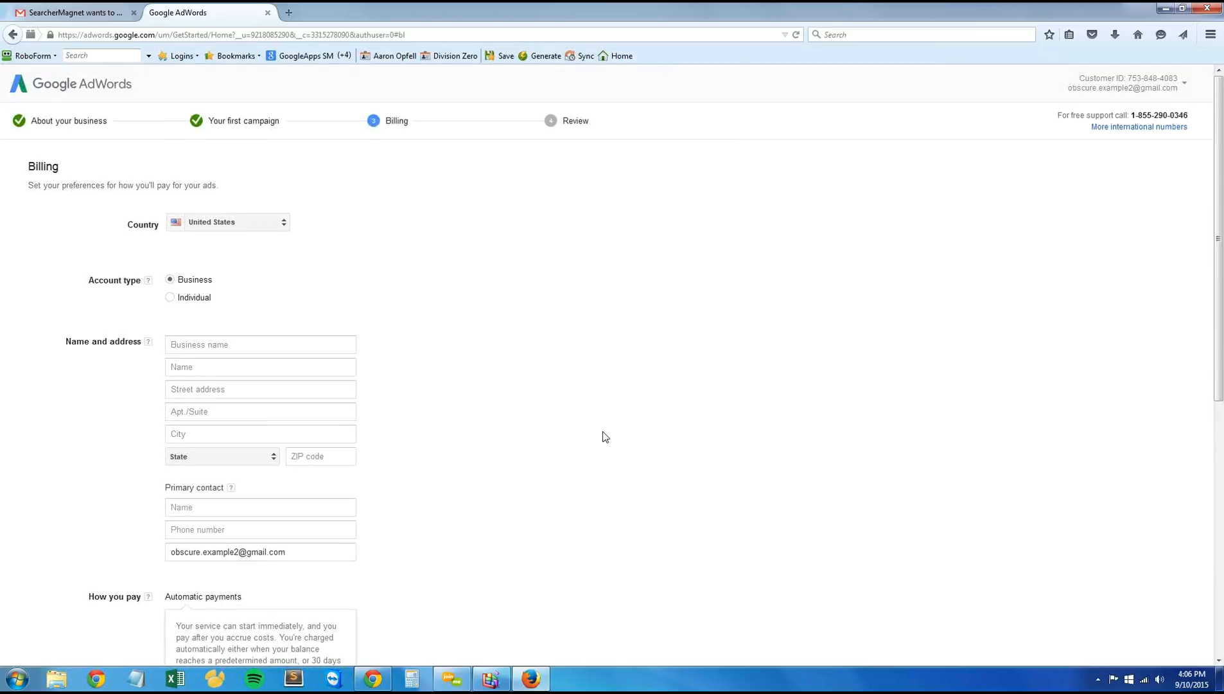
scroll(540, 424, "down", 12)
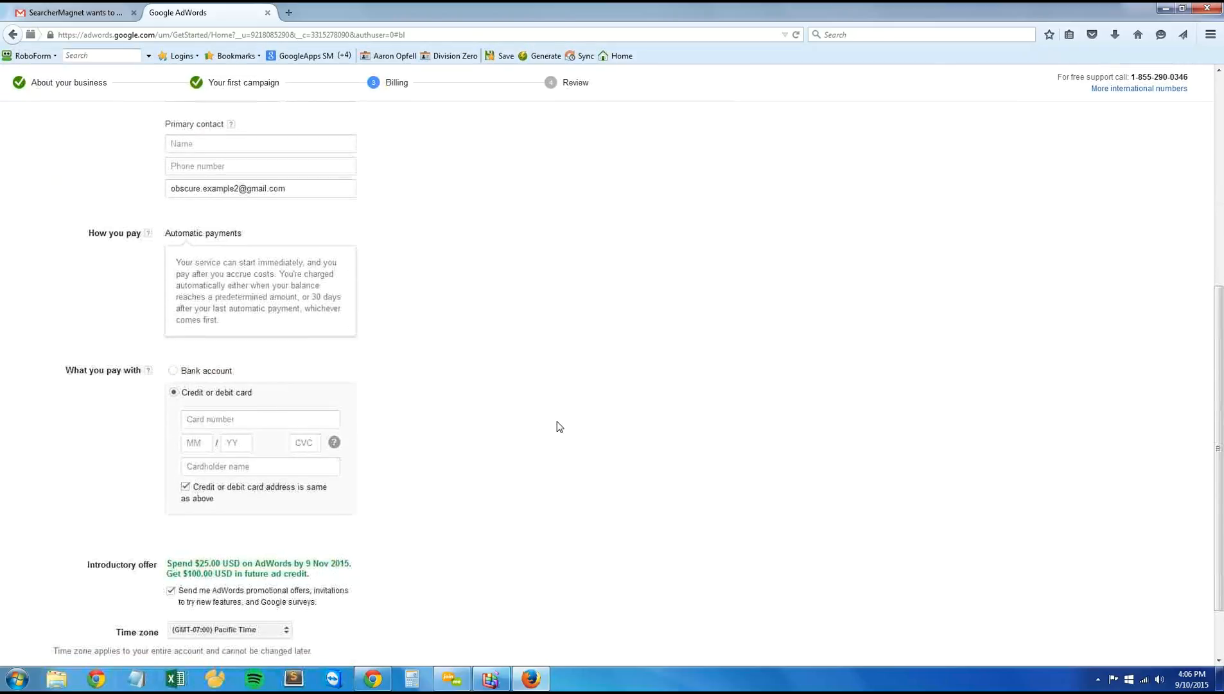
scroll(727, 432, "up", 12)
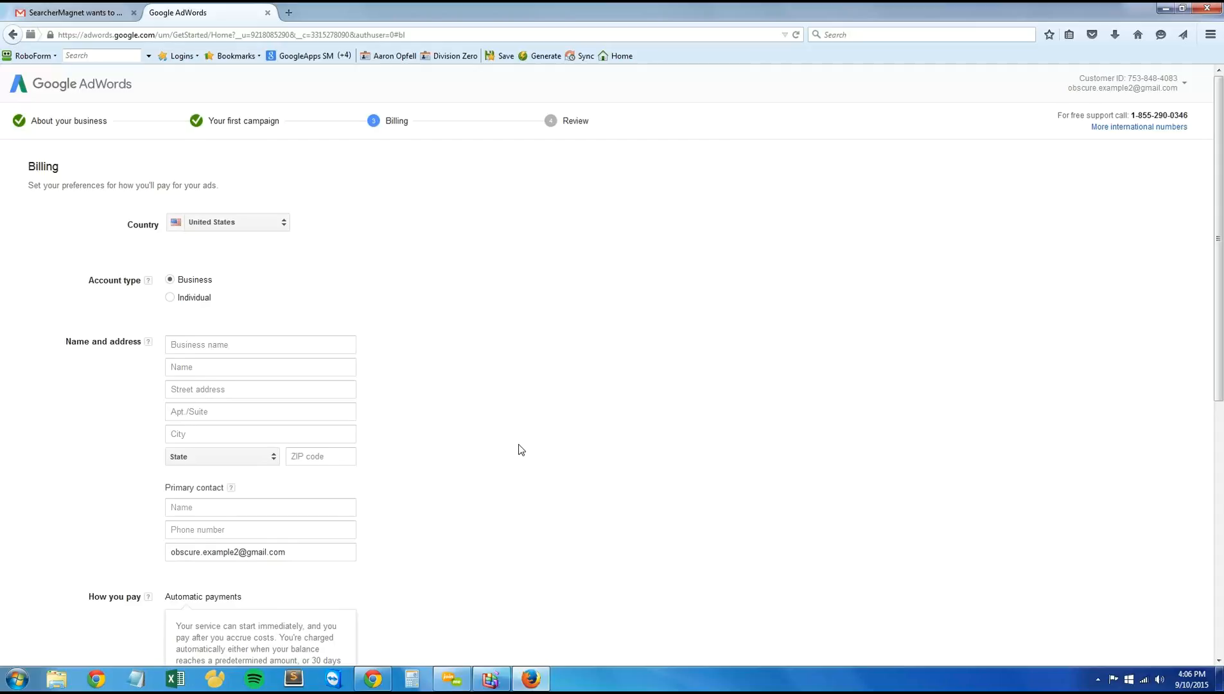
scroll(518, 451, "down", 6)
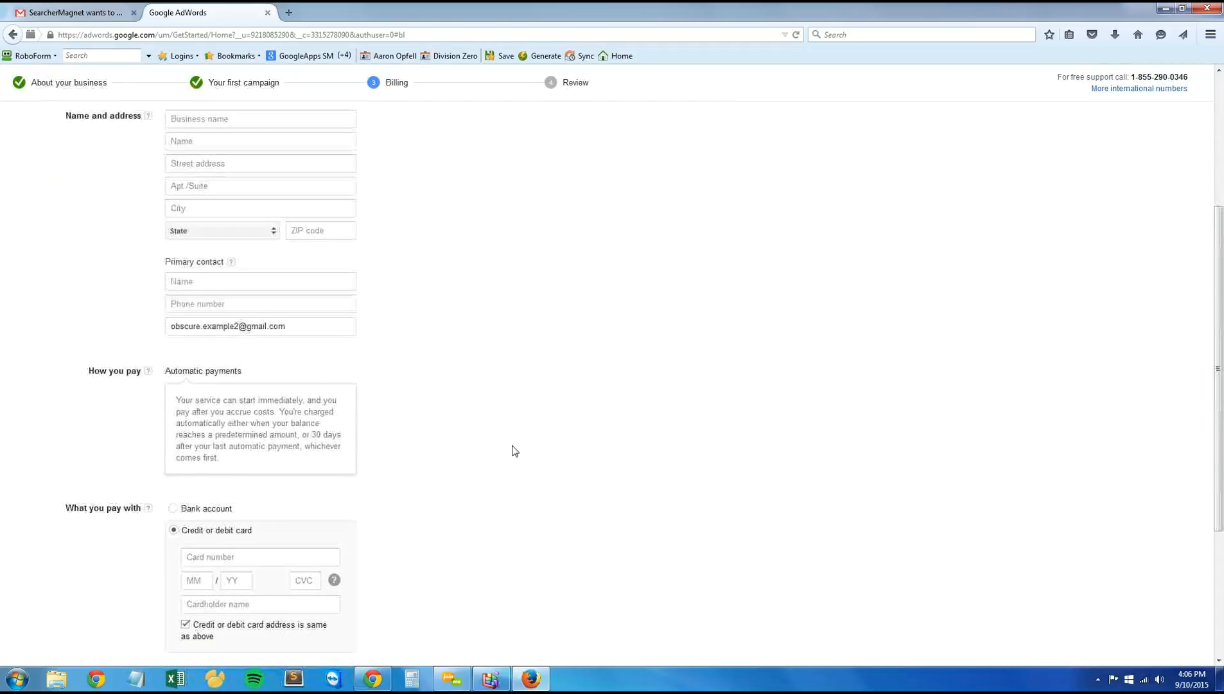
scroll(514, 451, "up", 6)
scroll(514, 451, "down", 4)
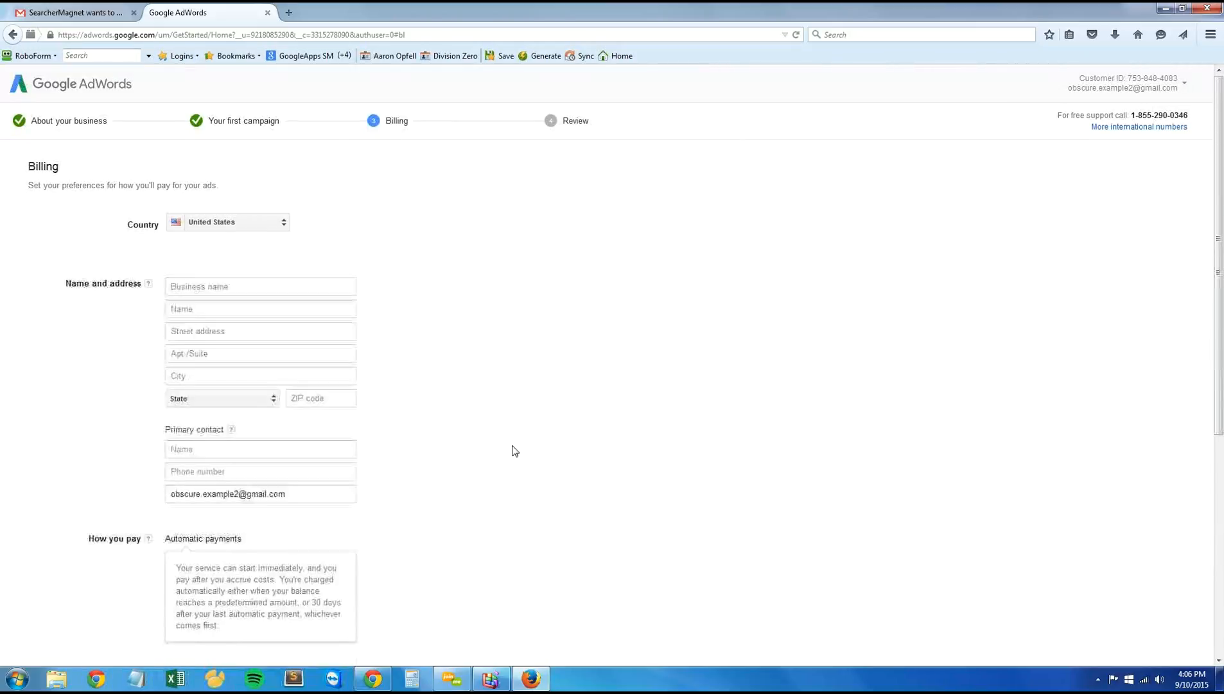
scroll(514, 451, "down", 8)
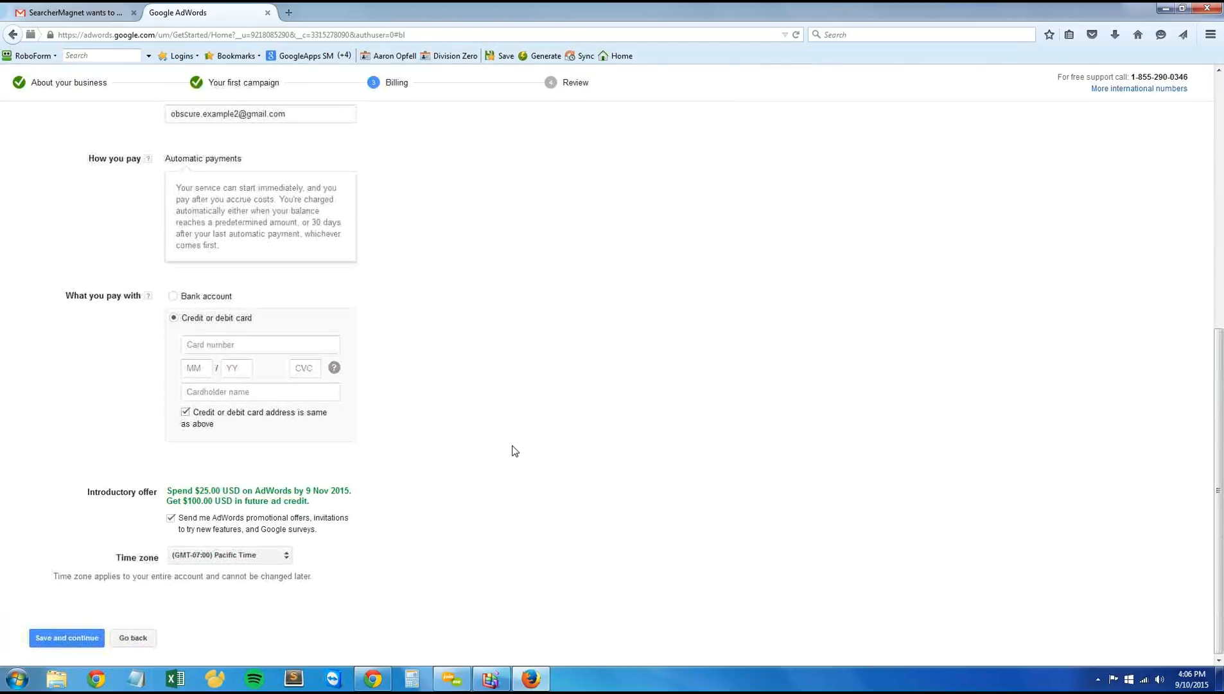
scroll(514, 451, "up", 8)
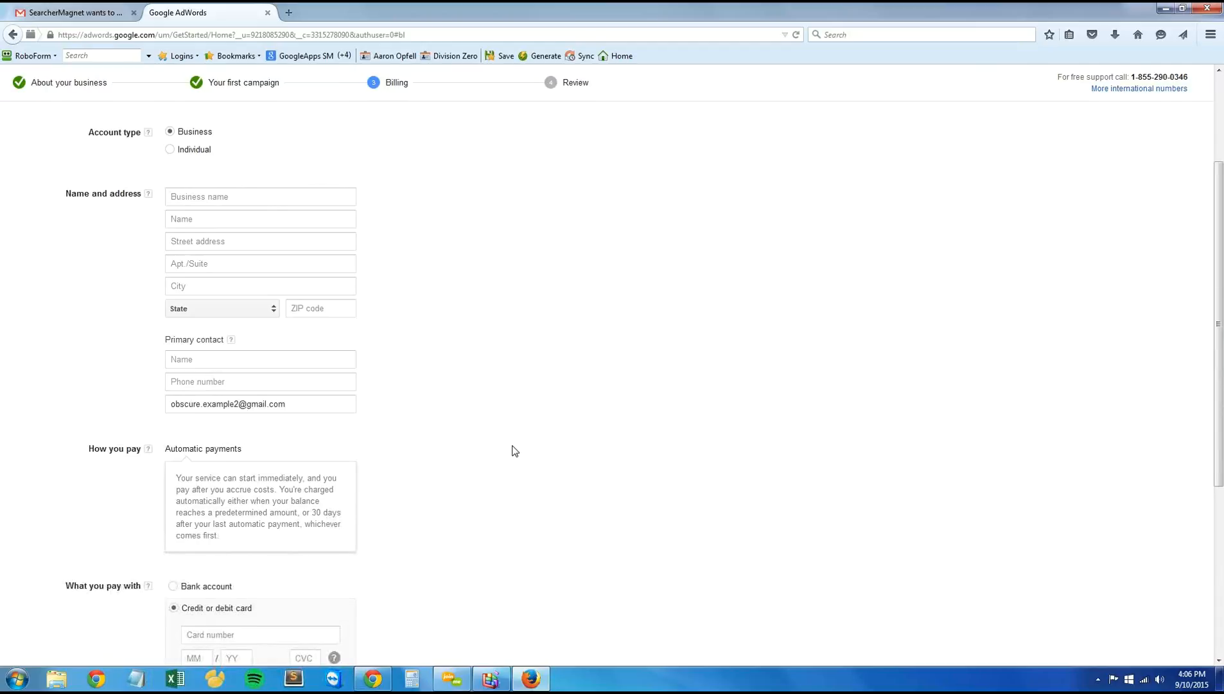
scroll(515, 451, "up", 4)
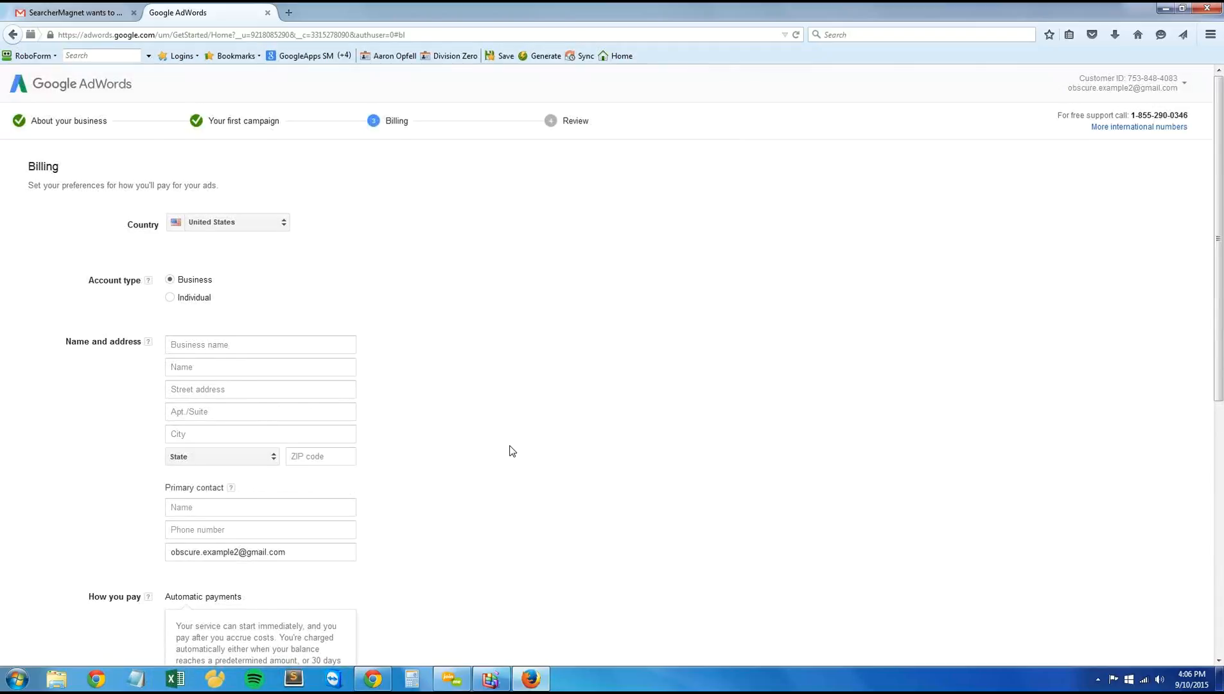
scroll(512, 451, "down", 8)
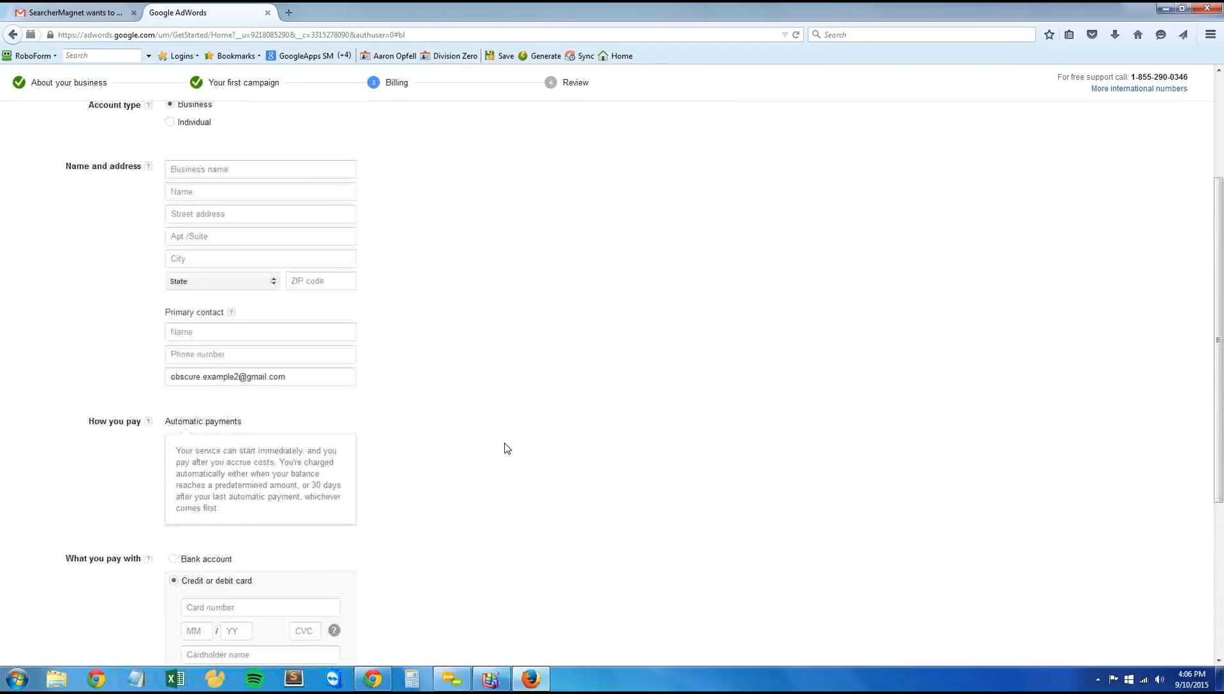
scroll(502, 446, "down", 4)
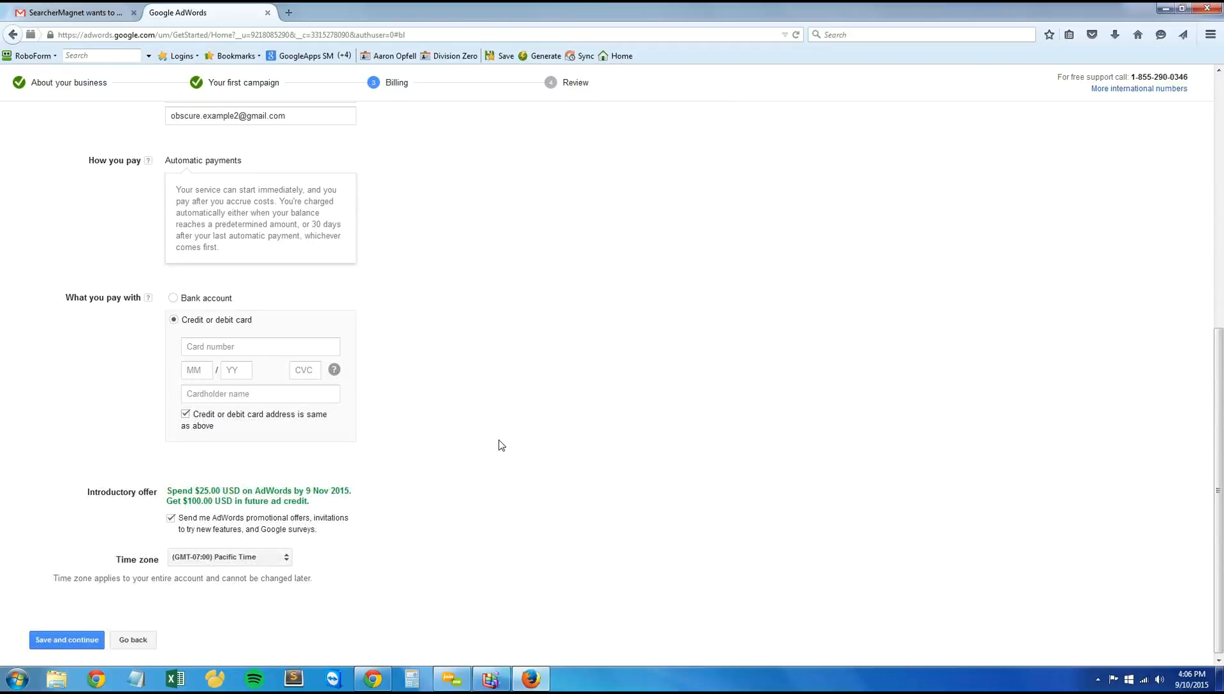